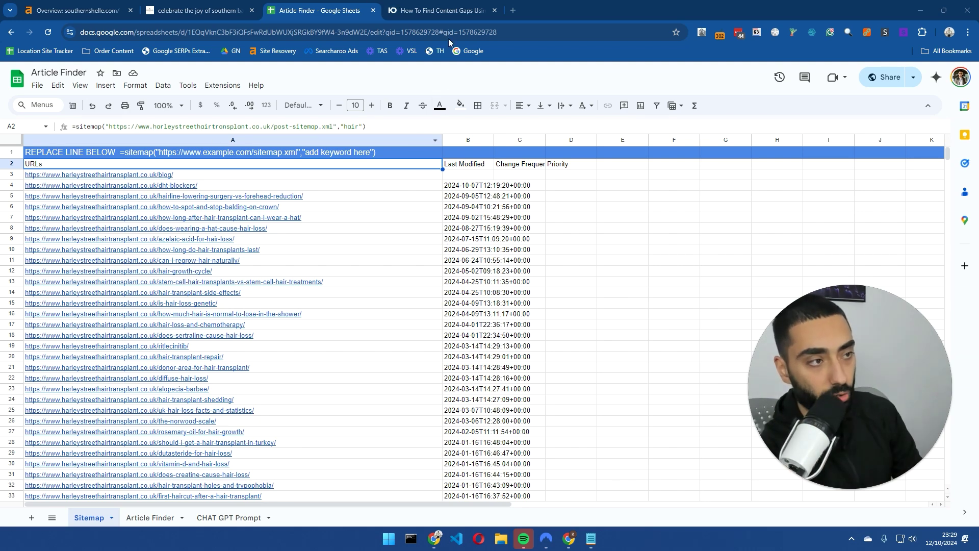
Show the Article Finder Sheet sign-up form on kasradash.com, then return to the southernshelle.com overview.
{"action": "left_click", "coordinate": [442, 10]}
{"action": "scroll", "coordinate": [621, 286], "scroll_direction": "down", "scroll_amount": 10}
{"action": "scroll", "coordinate": [621, 286], "scroll_direction": "up", "scroll_amount": 3}
{"action": "scroll", "coordinate": [562, 296], "scroll_direction": "down", "scroll_amount": 4}
{"action": "scroll", "coordinate": [563, 297], "scroll_direction": "down", "scroll_amount": 8}
{"action": "left_click_drag", "start_coordinate": [550, 169], "coordinate": [575, 182]}
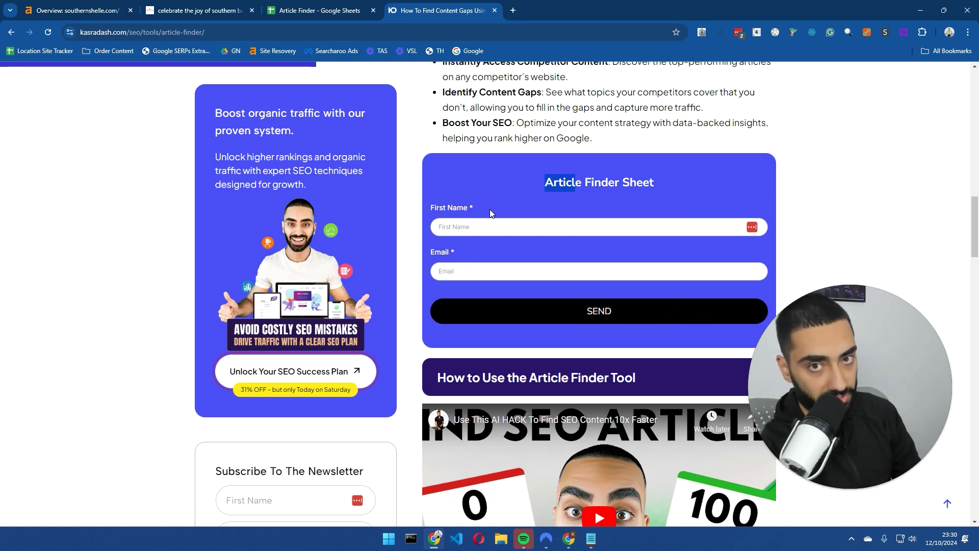
{"action": "scroll", "coordinate": [164, 153], "scroll_direction": "up", "scroll_amount": 15}
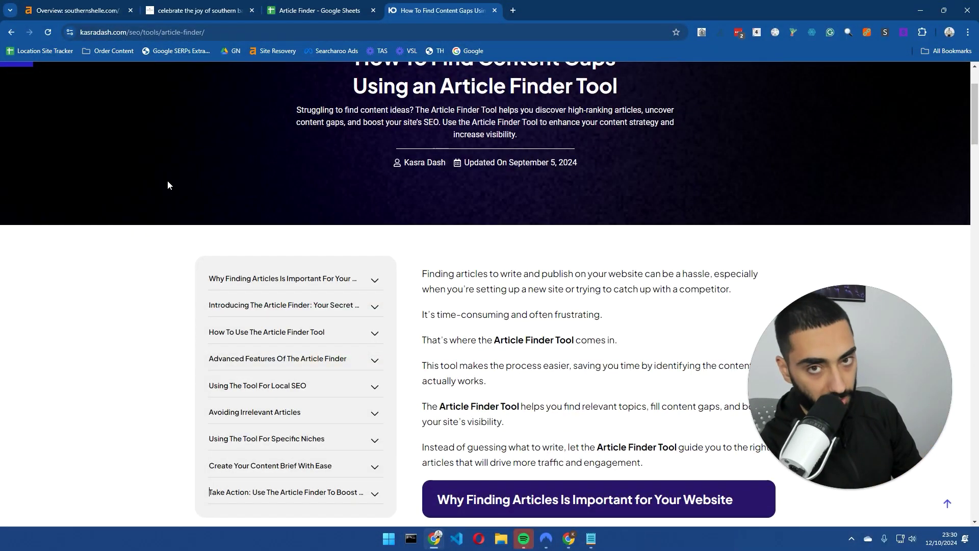
{"action": "left_click", "coordinate": [87, 10]}
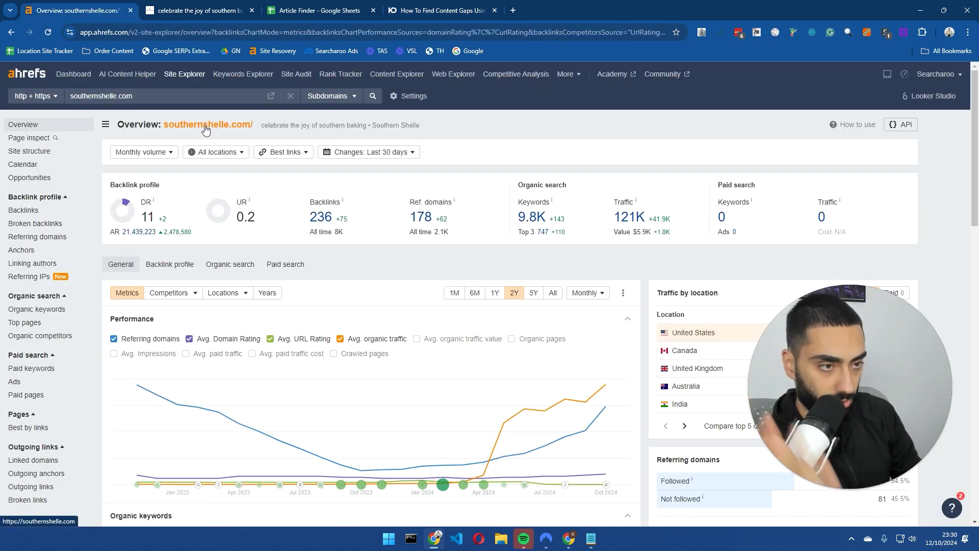
Browse the southernshelle.com homepage and its Strawberry Shortcakes with Cream Biscuits recipe.
{"action": "left_click", "coordinate": [205, 129]}
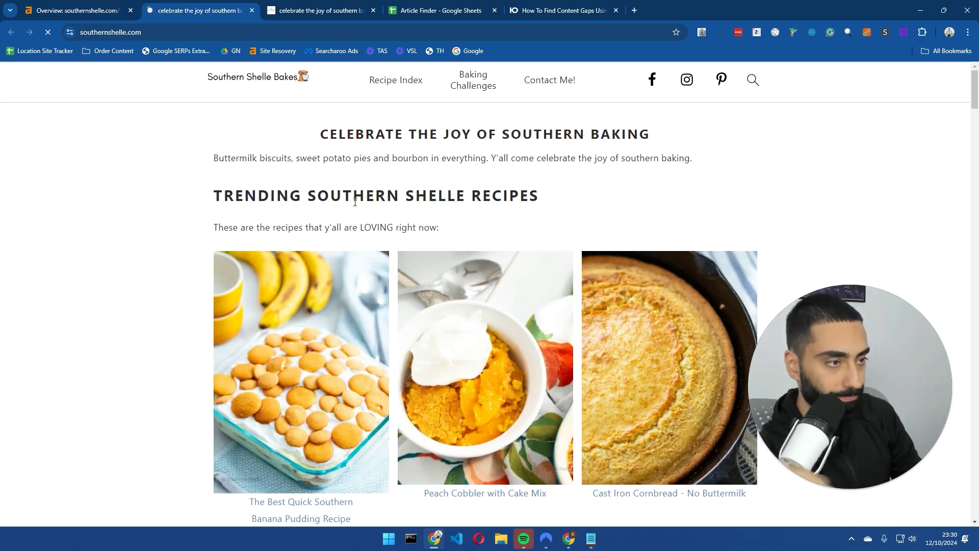
{"action": "scroll", "coordinate": [217, 148], "scroll_direction": "down", "scroll_amount": 8}
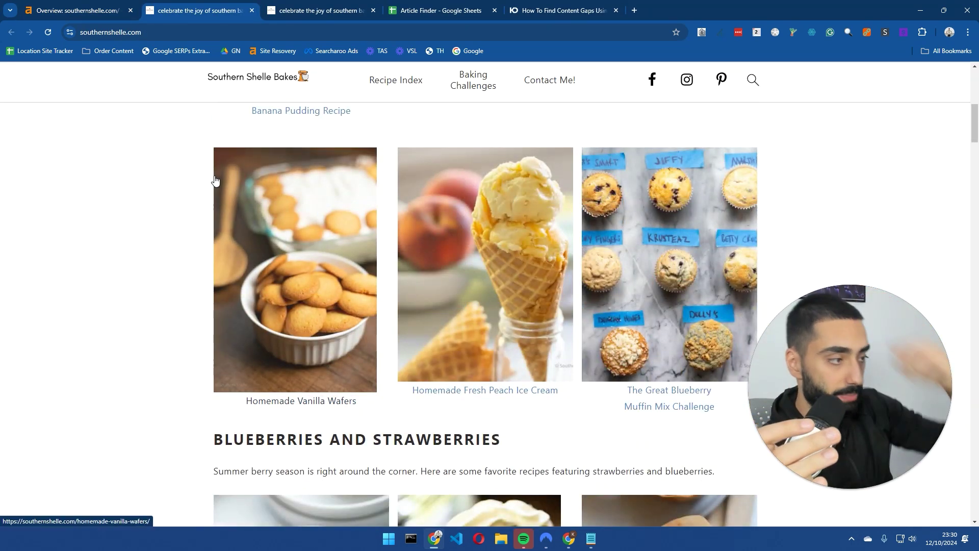
{"action": "scroll", "coordinate": [235, 235], "scroll_direction": "down", "scroll_amount": 8}
{"action": "left_click", "coordinate": [295, 247]}
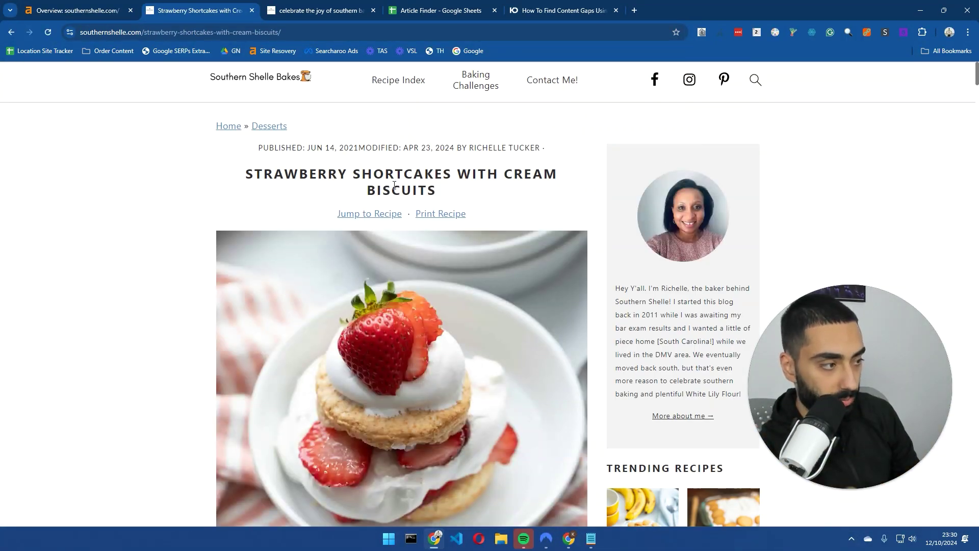
{"action": "scroll", "coordinate": [385, 187], "scroll_direction": "down", "scroll_amount": 15}
{"action": "scroll", "coordinate": [255, 238], "scroll_direction": "down", "scroll_amount": 12}
{"action": "scroll", "coordinate": [255, 238], "scroll_direction": "up", "scroll_amount": 7}
{"action": "scroll", "coordinate": [255, 238], "scroll_direction": "down", "scroll_amount": 1}
{"action": "left_click", "coordinate": [77, 10]}
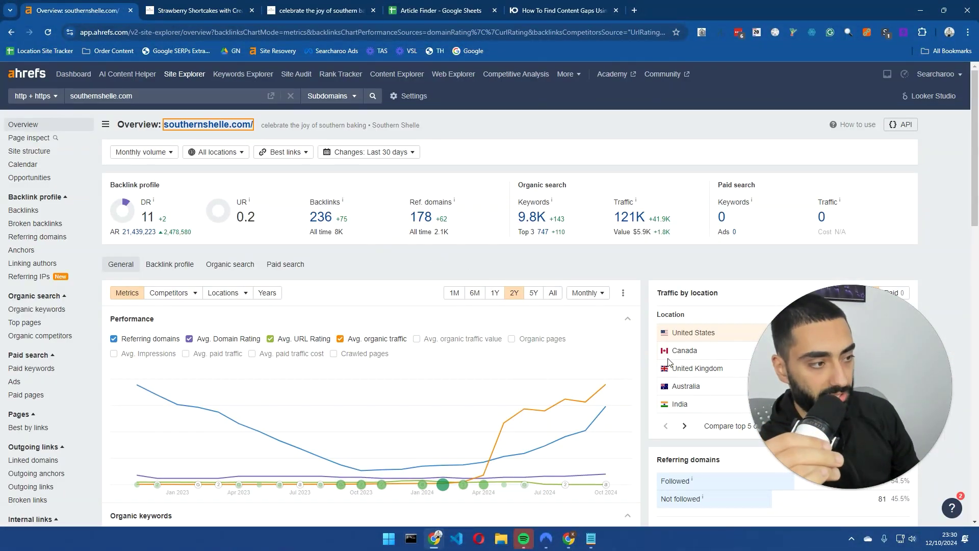
{"action": "left_click_drag", "start_coordinate": [807, 383], "coordinate": [799, 334]}
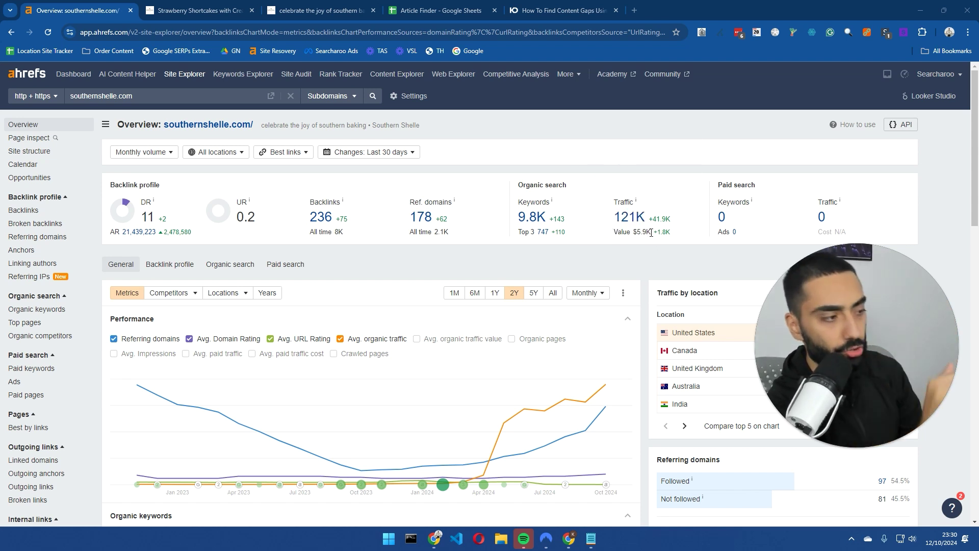
{"action": "left_click_drag", "start_coordinate": [650, 233], "coordinate": [631, 237]}
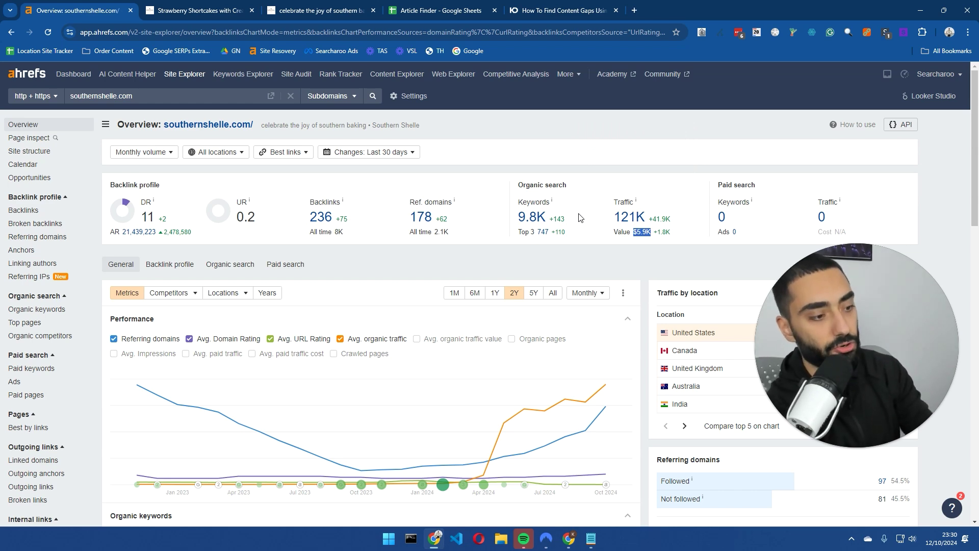
{"action": "scroll", "coordinate": [504, 388], "scroll_direction": "down", "scroll_amount": 6}
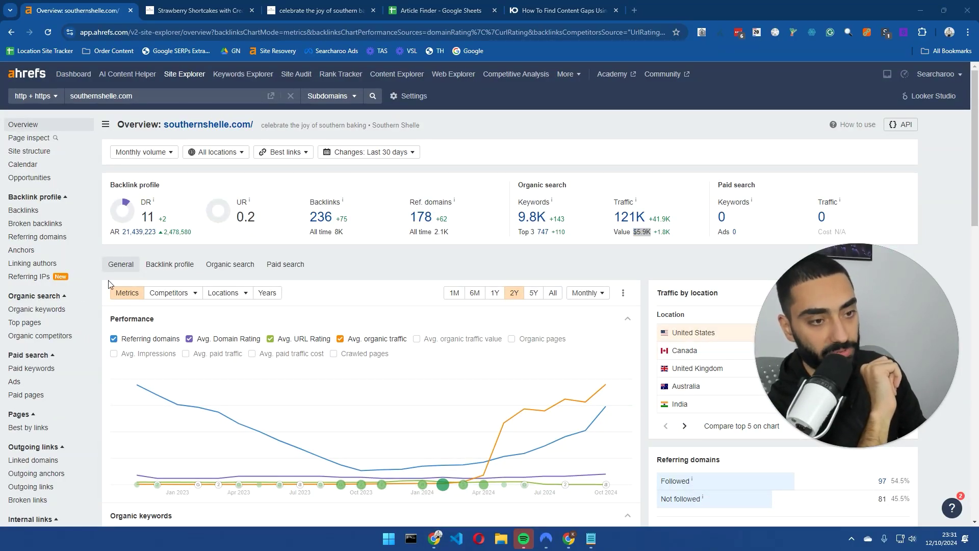
Look through southernshelle.com's Organic keywords report, including the banana pudding keywords.
{"action": "left_click", "coordinate": [38, 309]}
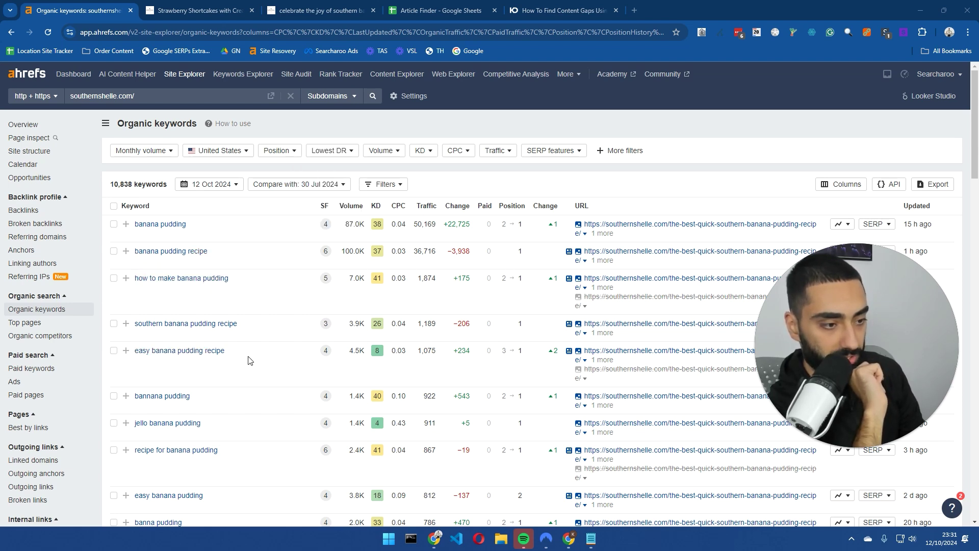
{"action": "scroll", "coordinate": [255, 356], "scroll_direction": "down", "scroll_amount": 7}
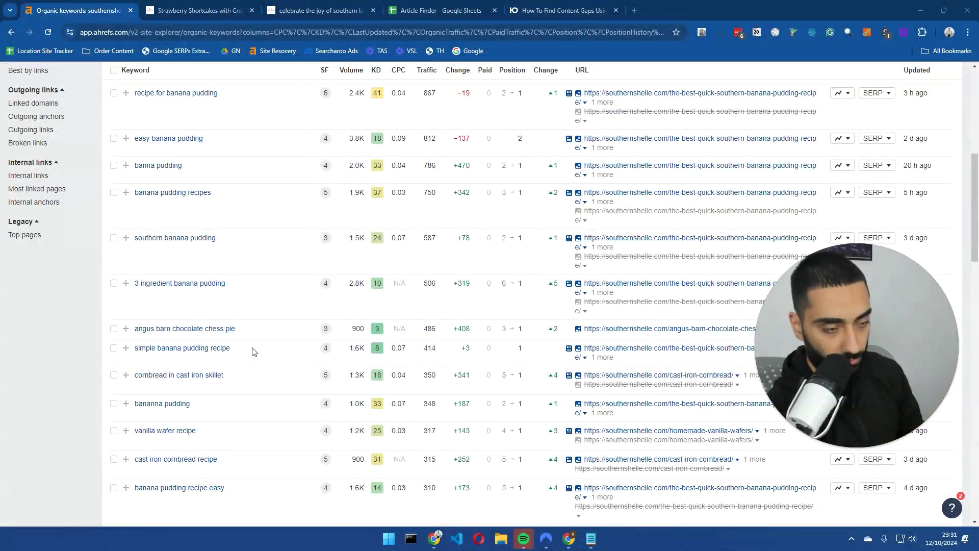
{"action": "scroll", "coordinate": [272, 336], "scroll_direction": "down", "scroll_amount": 9}
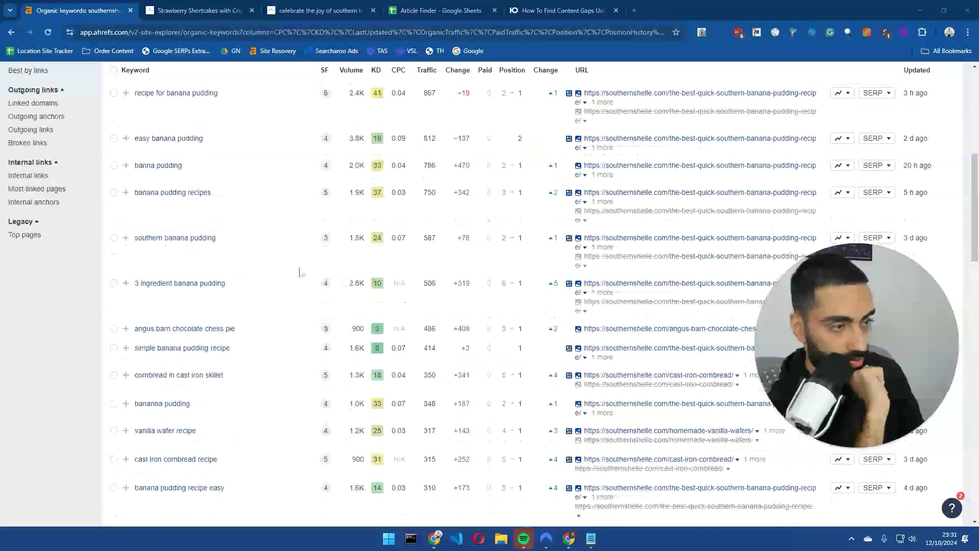
{"action": "scroll", "coordinate": [255, 264], "scroll_direction": "up", "scroll_amount": 6}
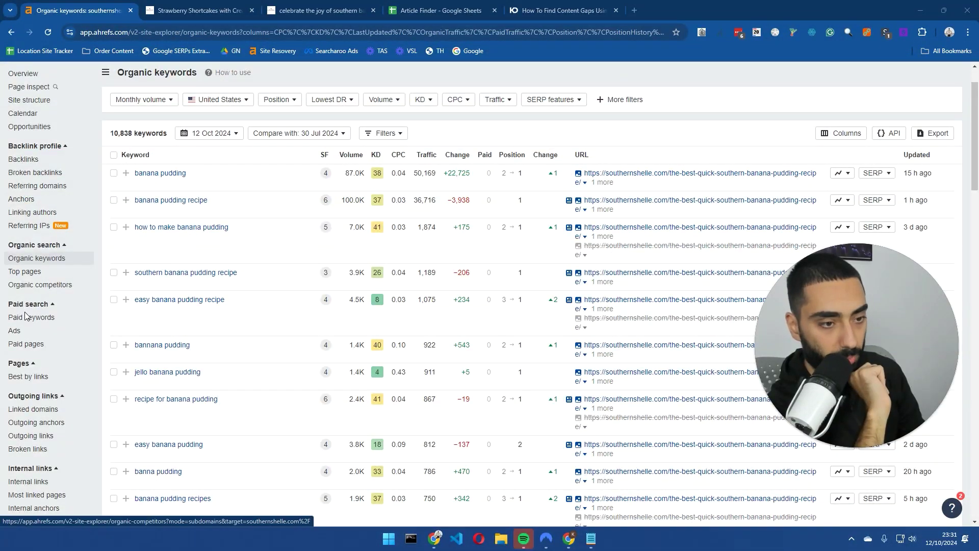
{"action": "left_click", "coordinate": [31, 277]}
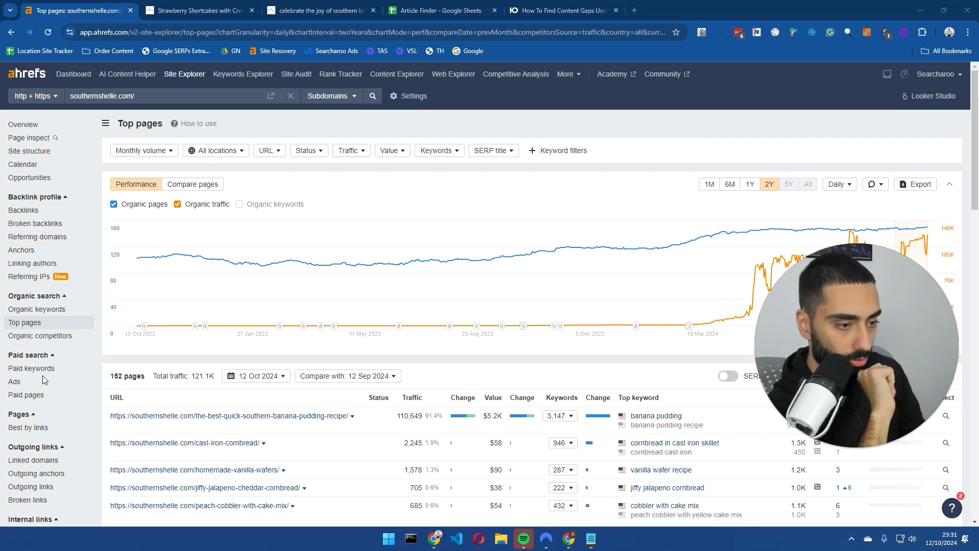
{"action": "scroll", "coordinate": [301, 309], "scroll_direction": "down", "scroll_amount": 2}
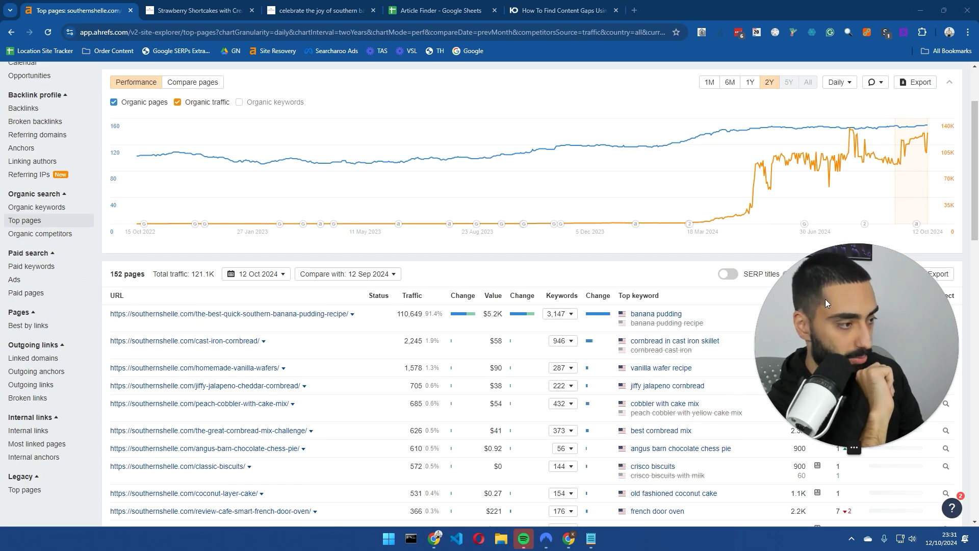
{"action": "left_click_drag", "start_coordinate": [843, 298], "coordinate": [751, 115]}
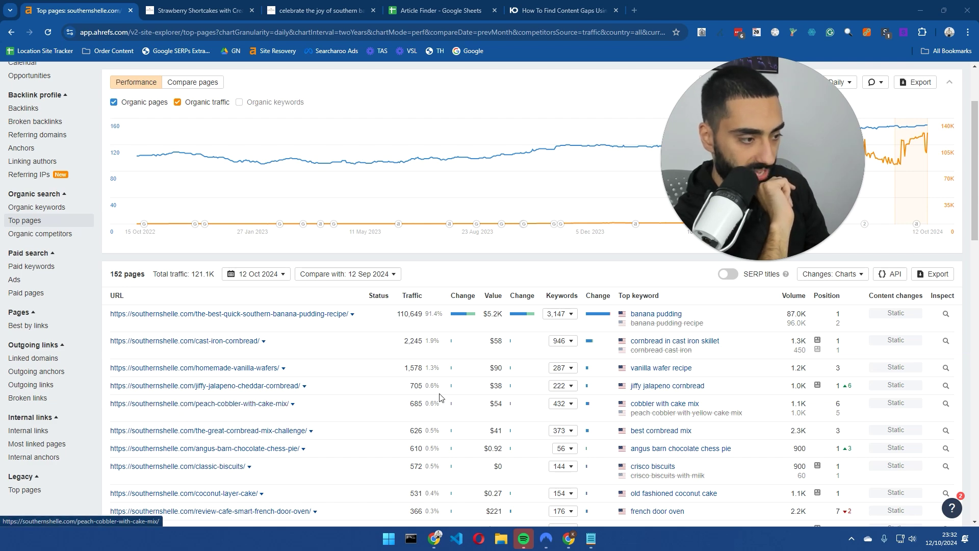
{"action": "scroll", "coordinate": [458, 419], "scroll_direction": "down", "scroll_amount": 2}
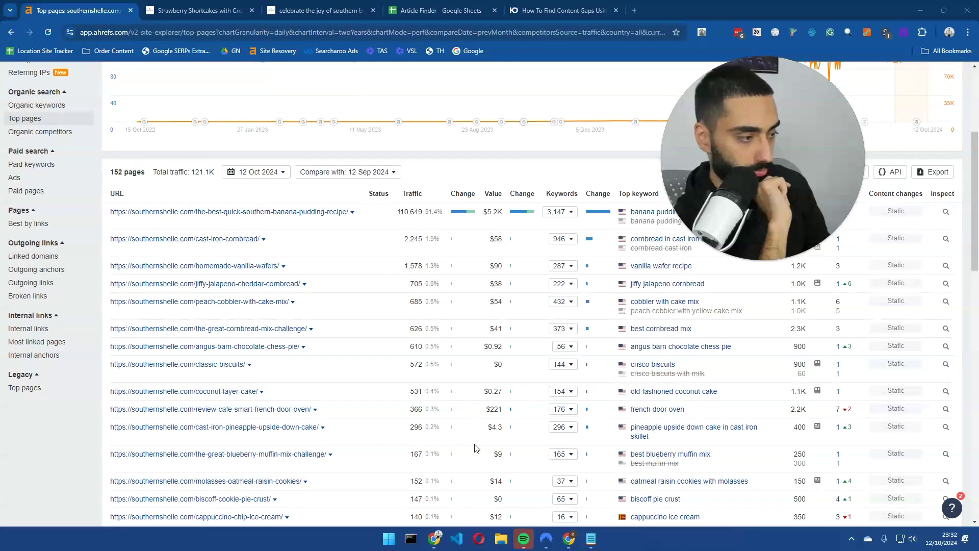
{"action": "scroll", "coordinate": [414, 408], "scroll_direction": "down", "scroll_amount": 4}
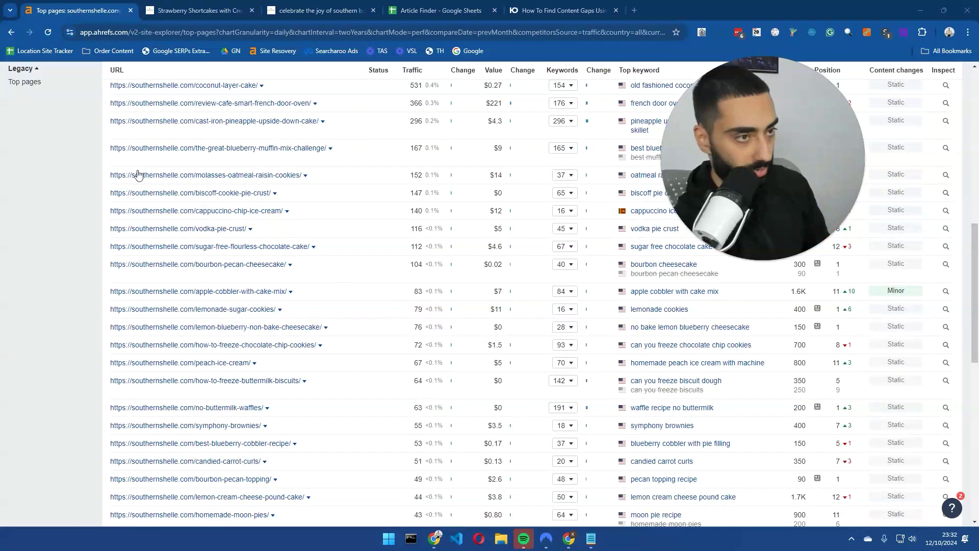
Scroll the Strawberry Shortcakes recipe to the linked Serious Eats source.
{"action": "key", "text": "ctrl+Tab"}
{"action": "scroll", "coordinate": [168, 310], "scroll_direction": "up", "scroll_amount": 20}
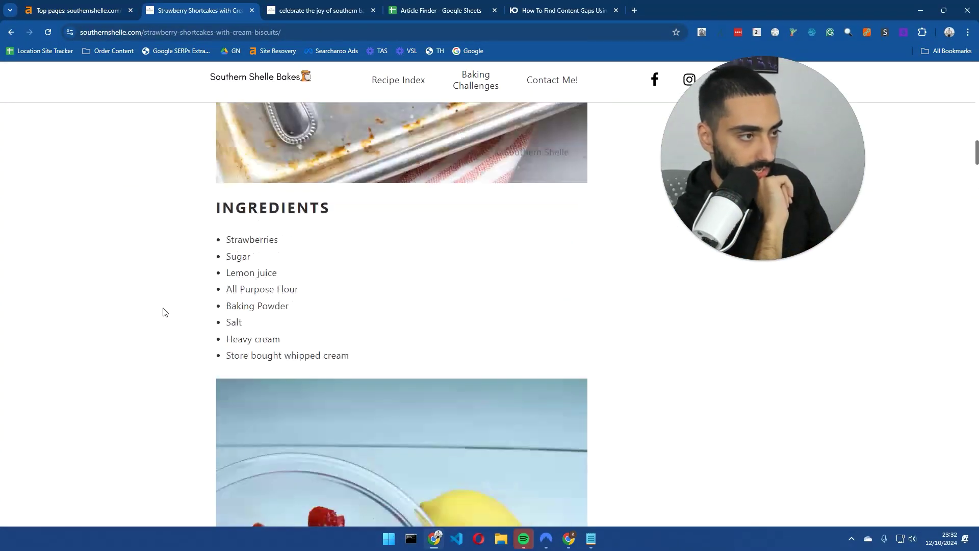
{"action": "scroll", "coordinate": [576, 346], "scroll_direction": "down", "scroll_amount": 15}
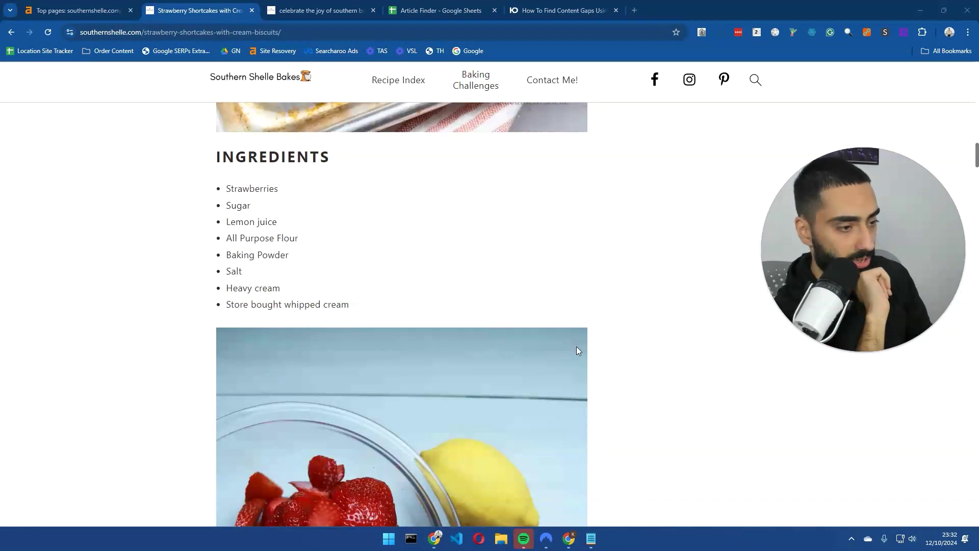
{"action": "scroll", "coordinate": [575, 345], "scroll_direction": "down", "scroll_amount": 10}
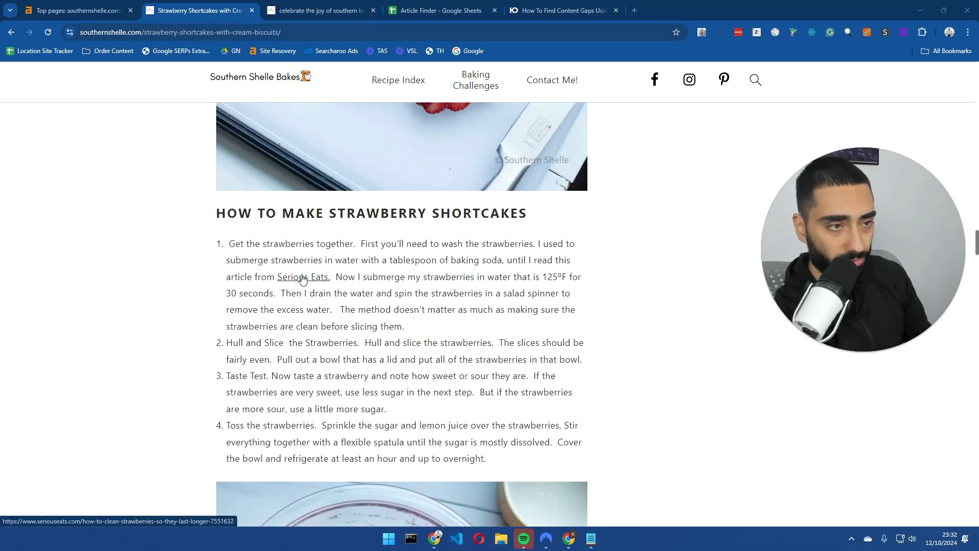
{"action": "scroll", "coordinate": [366, 338], "scroll_direction": "down", "scroll_amount": 1}
{"action": "scroll", "coordinate": [306, 306], "scroll_direction": "up", "scroll_amount": 1}
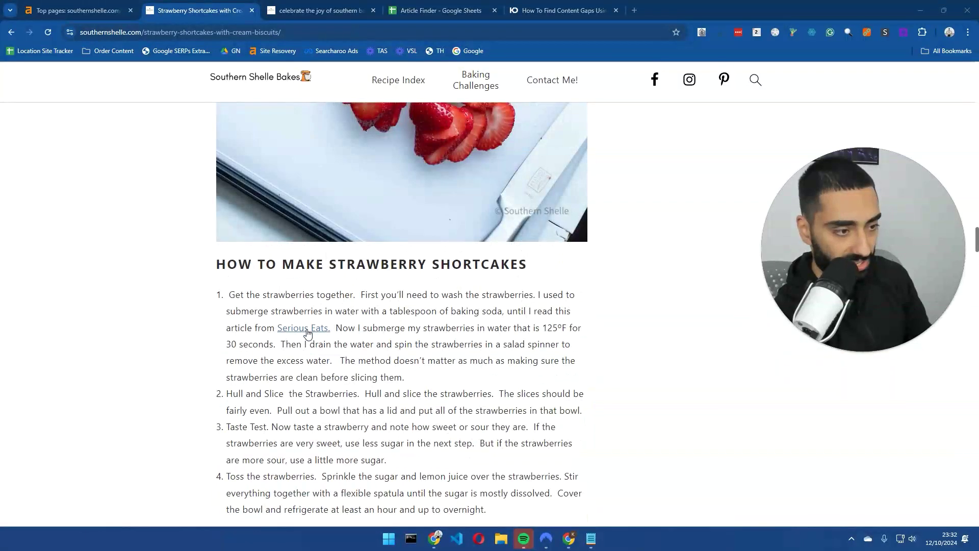
Open the Serious Eats strawberry-cleaning article in a new tab, accept cookies and skim it.
{"action": "middle_click", "coordinate": [303, 298]}
{"action": "left_click", "coordinate": [304, 8]}
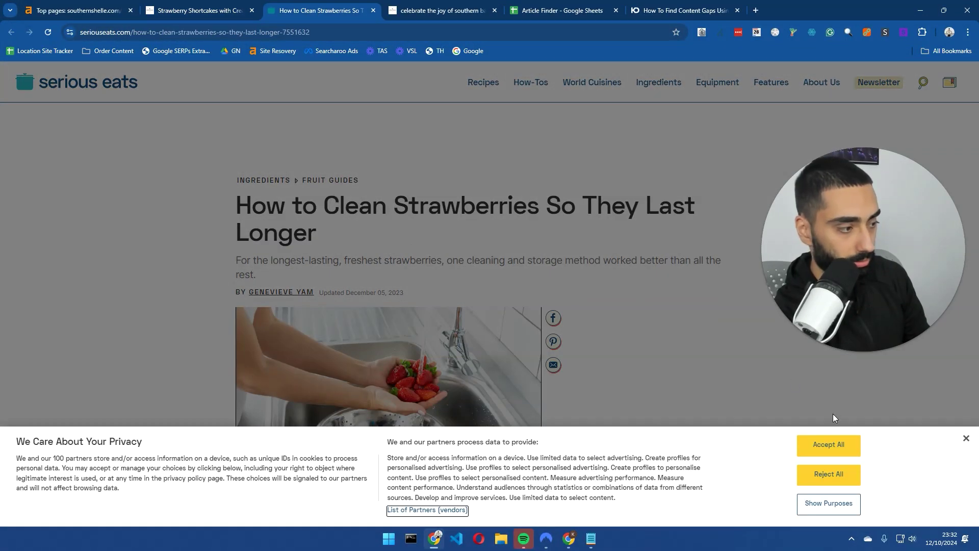
{"action": "left_click", "coordinate": [828, 445]}
{"action": "scroll", "coordinate": [509, 299], "scroll_direction": "down", "scroll_amount": 15}
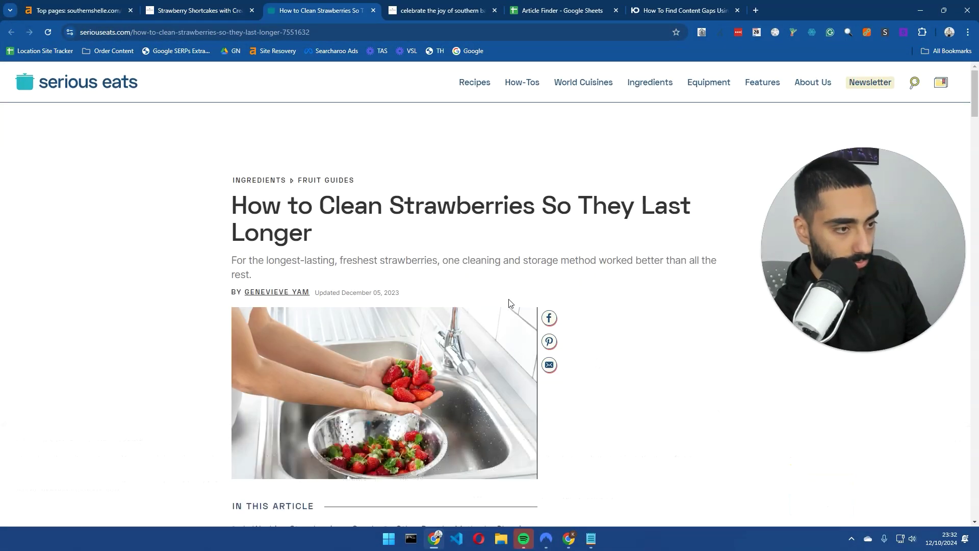
{"action": "scroll", "coordinate": [508, 301], "scroll_direction": "down", "scroll_amount": 20}
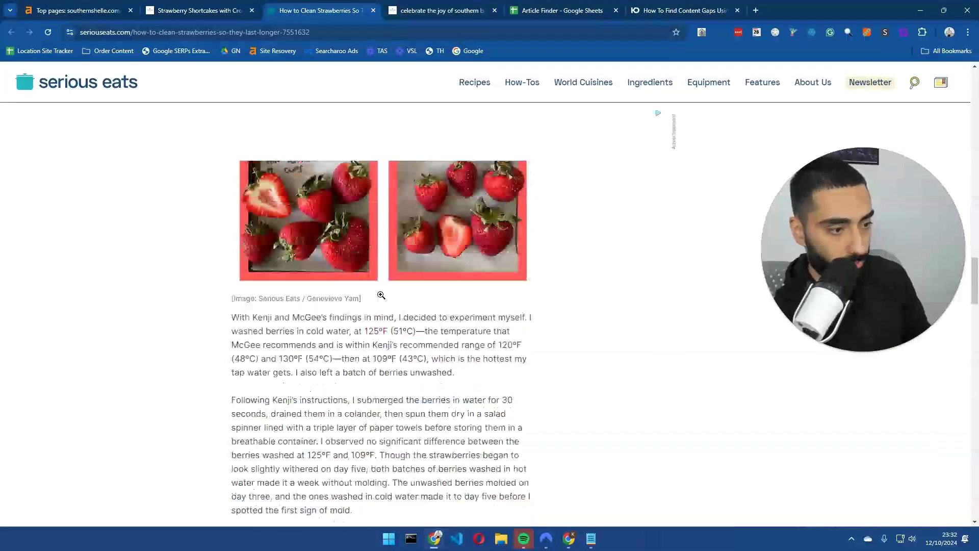
{"action": "scroll", "coordinate": [431, 298], "scroll_direction": "down", "scroll_amount": 8}
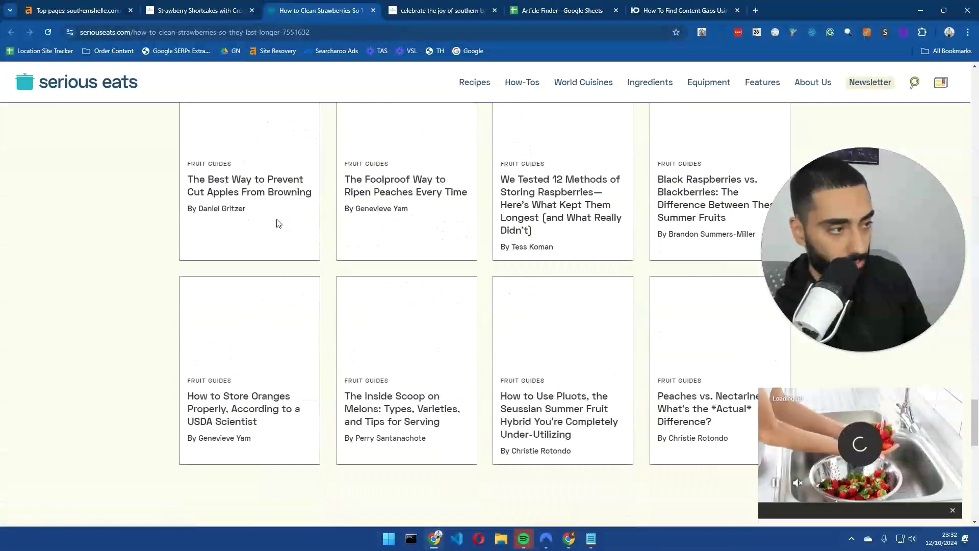
{"action": "scroll", "coordinate": [431, 298], "scroll_direction": "up", "scroll_amount": 10}
Analyse seriouseats.com in Ahrefs and open its overview.
{"action": "left_click", "coordinate": [126, 32]}
{"action": "key", "text": "ctrl+1"}
{"action": "scroll", "coordinate": [135, 112], "scroll_direction": "up", "scroll_amount": 10}
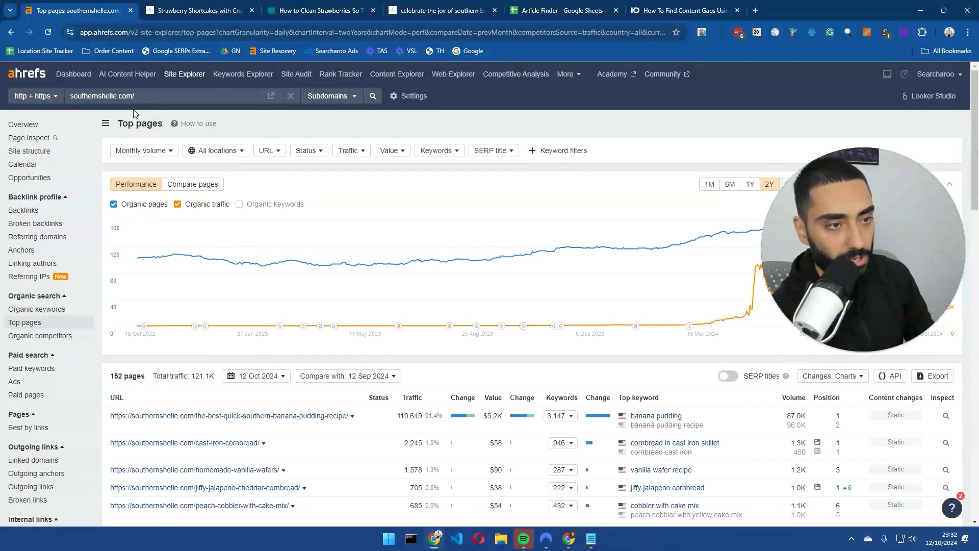
{"action": "key", "text": "Return"}
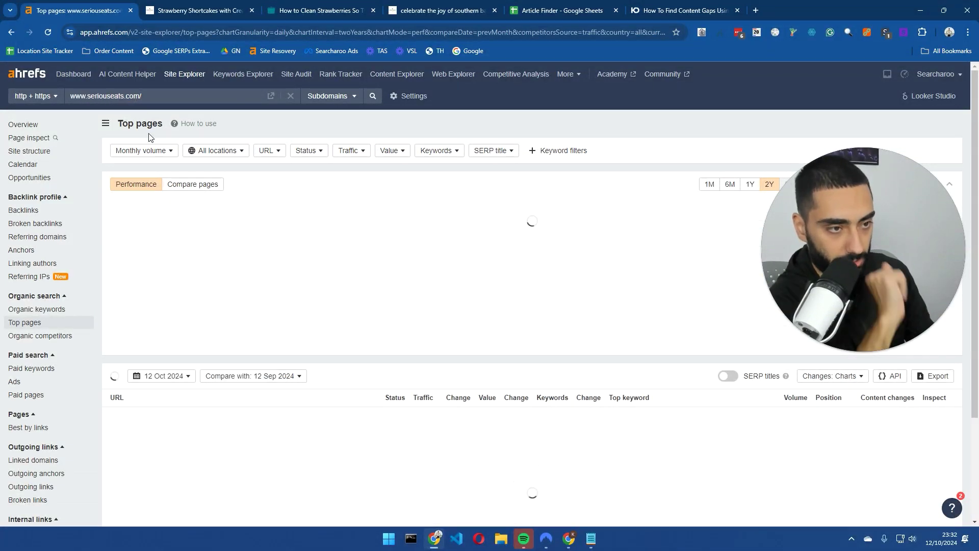
{"action": "left_click", "coordinate": [37, 129]}
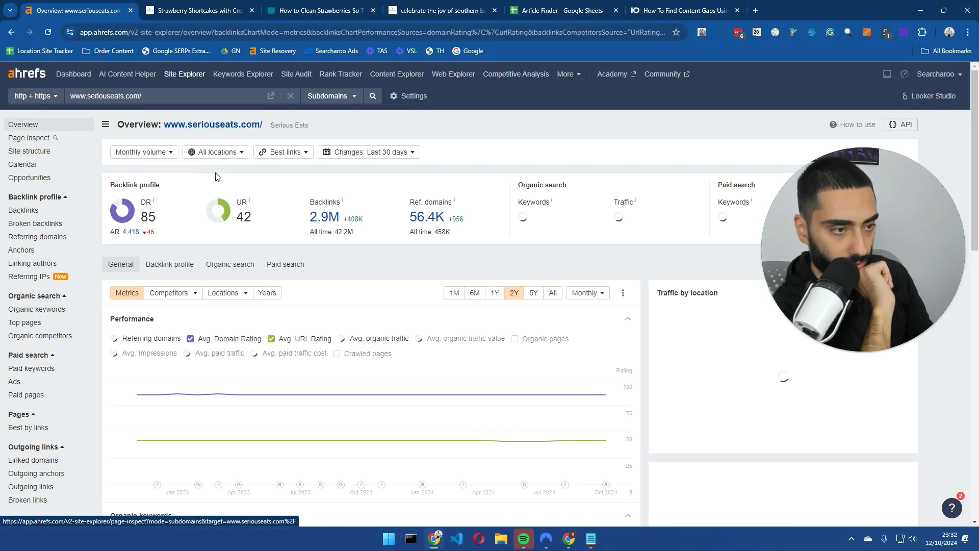
Close the Serious Eats article and return to the seriouseats.com Ahrefs overview.
{"action": "left_click", "coordinate": [199, 11]}
{"action": "left_click", "coordinate": [286, 7]}
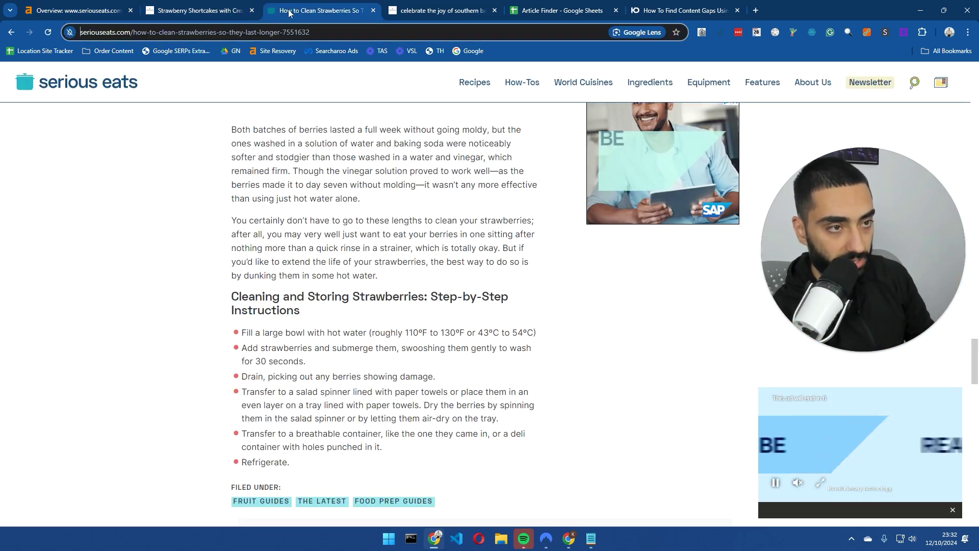
{"action": "key", "text": "ctrl+w"}
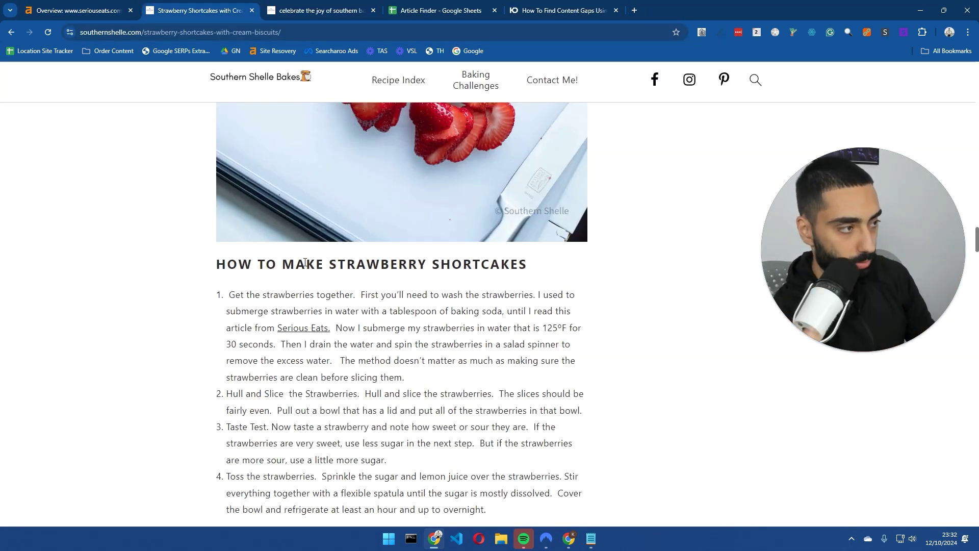
{"action": "scroll", "coordinate": [329, 279], "scroll_direction": "up", "scroll_amount": 5}
{"action": "left_click", "coordinate": [31, 15]}
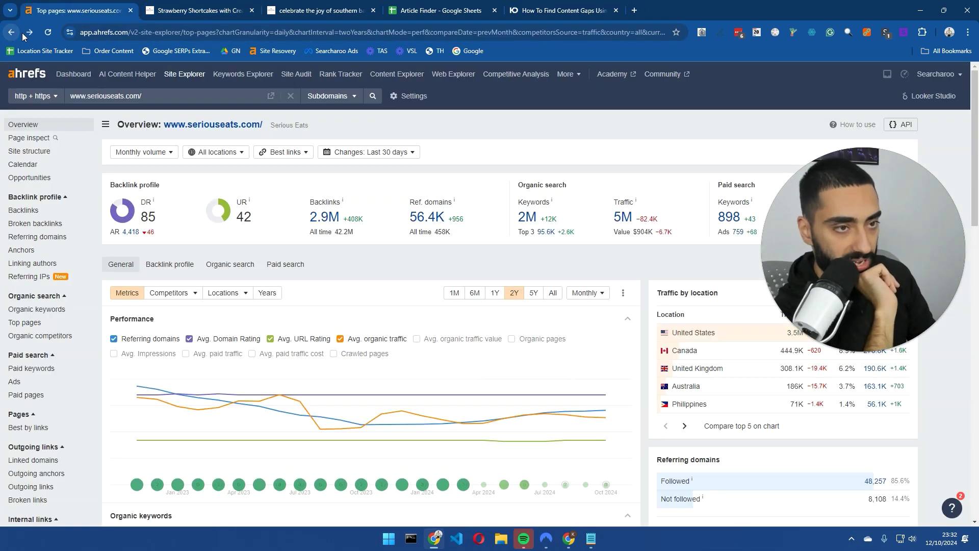
Scroll the Strawberry Shortcakes recipe down to More Desserts and Leave a Reply.
{"action": "key", "text": "ctrl+Tab"}
{"action": "scroll", "coordinate": [236, 240], "scroll_direction": "up", "scroll_amount": 5}
{"action": "scroll", "coordinate": [236, 237], "scroll_direction": "down", "scroll_amount": 10}
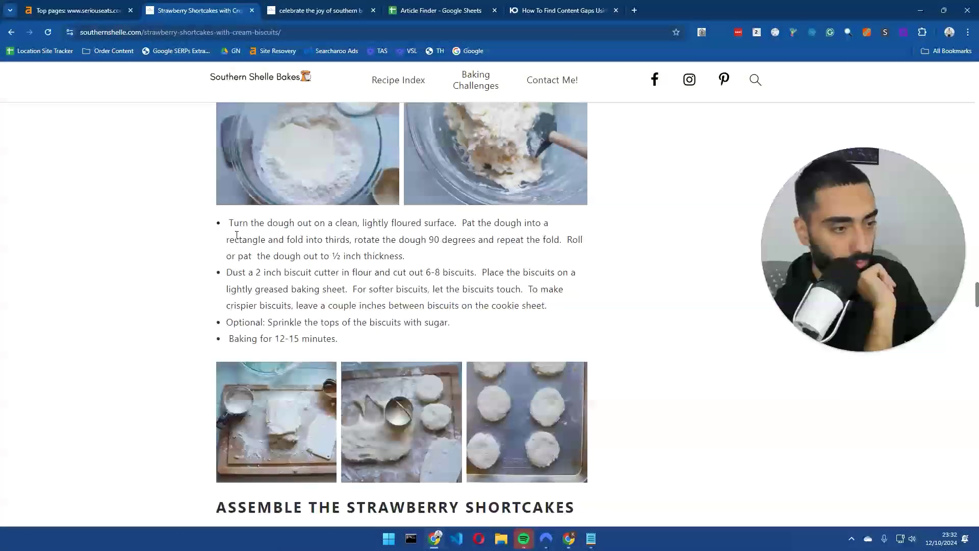
{"action": "scroll", "coordinate": [236, 234], "scroll_direction": "down", "scroll_amount": 15}
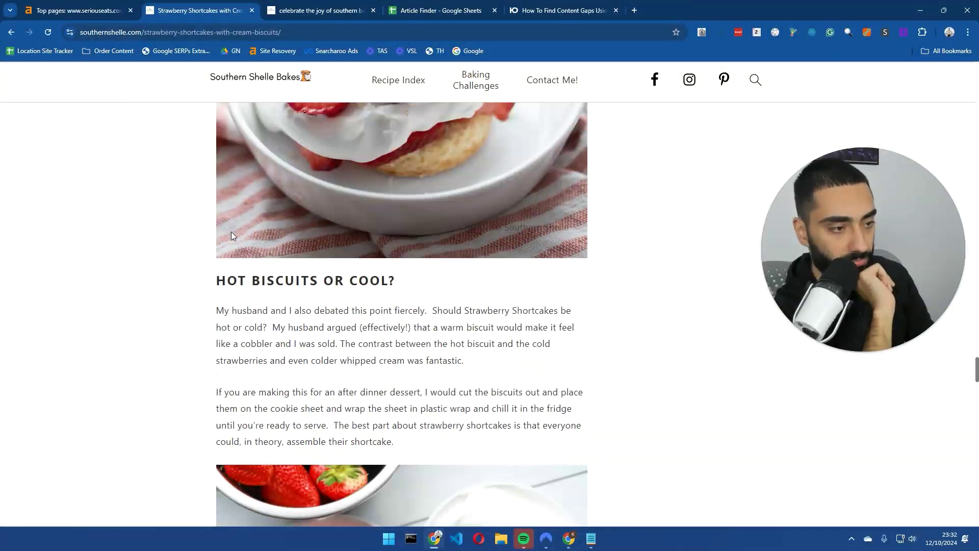
{"action": "scroll", "coordinate": [231, 236], "scroll_direction": "down", "scroll_amount": 15}
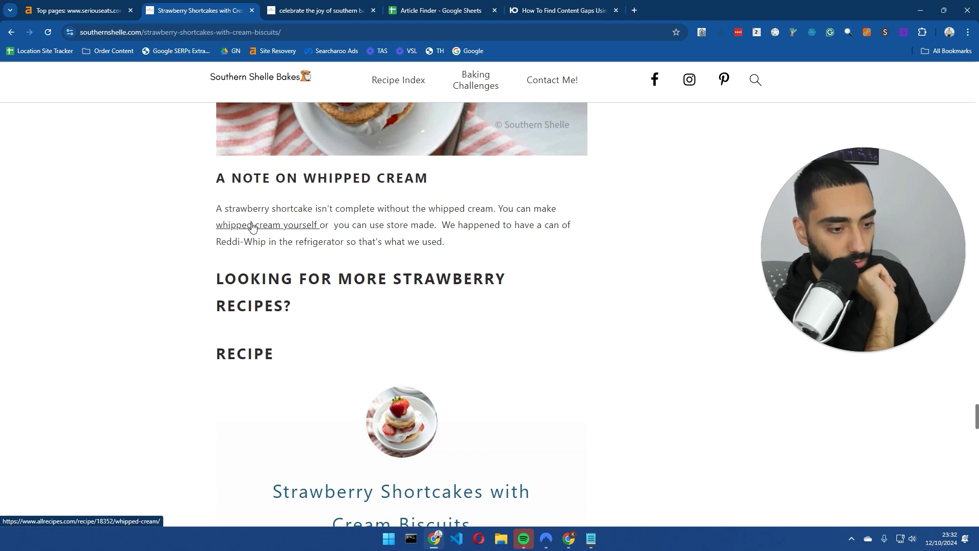
{"action": "scroll", "coordinate": [253, 228], "scroll_direction": "down", "scroll_amount": 15}
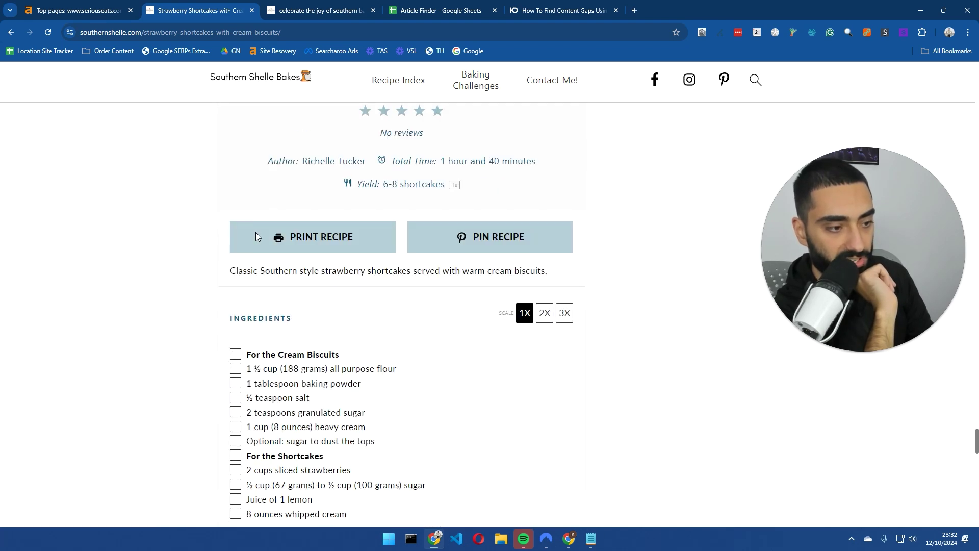
{"action": "scroll", "coordinate": [254, 294], "scroll_direction": "down", "scroll_amount": 12}
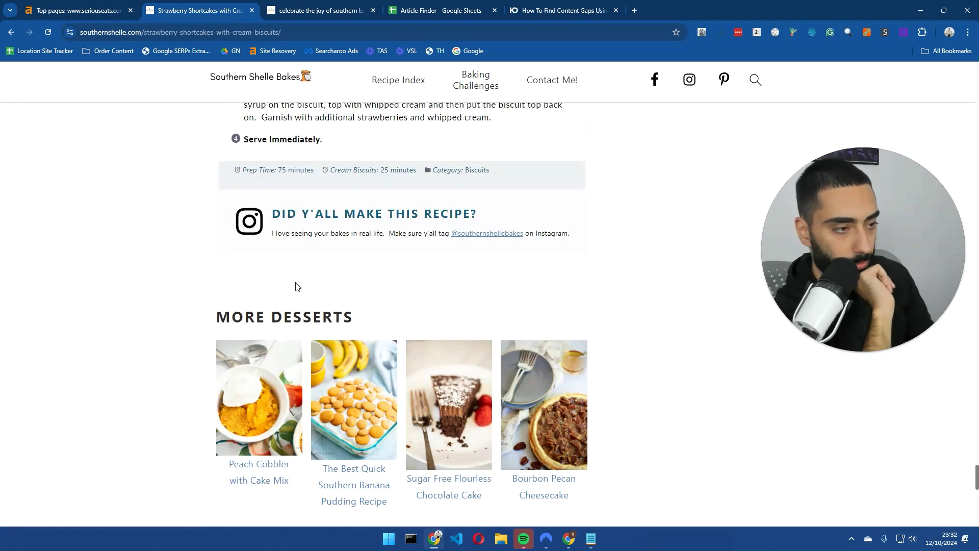
{"action": "left_click_drag", "start_coordinate": [224, 116], "coordinate": [635, 283]}
{"action": "left_click", "coordinate": [514, 339]}
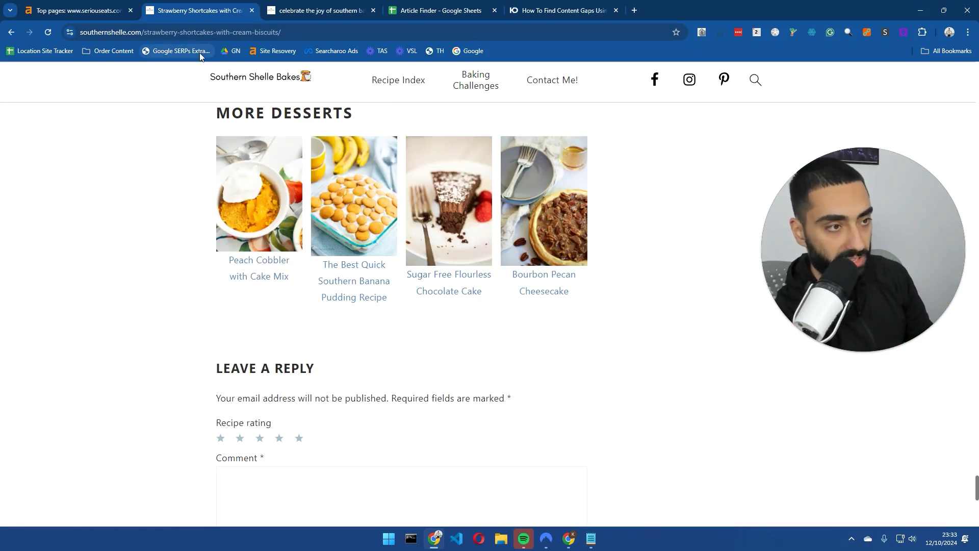
Load southernshelle.com/robots.txt in place of the recipe path.
{"action": "left_click_drag", "start_coordinate": [143, 32], "coordinate": [270, 21]}
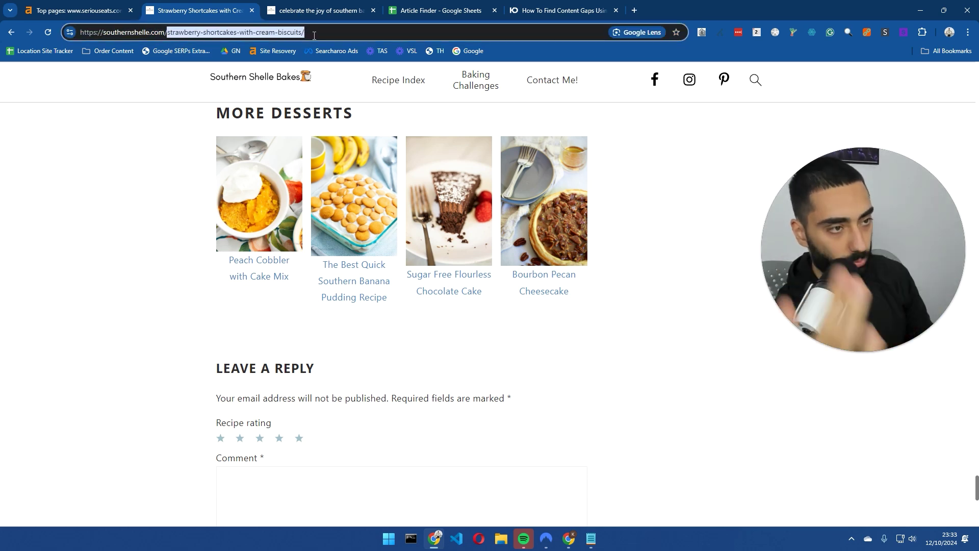
{"action": "type", "text": "robot"}
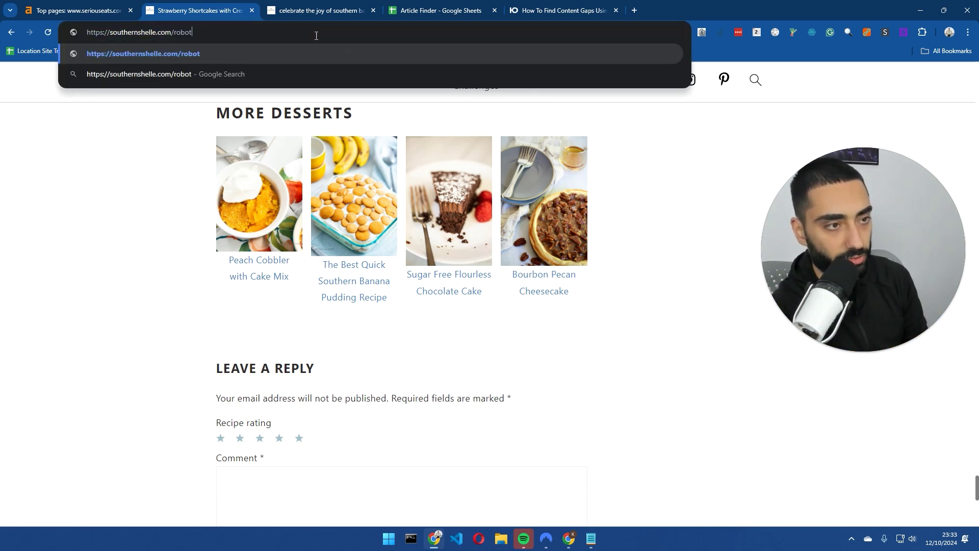
{"action": "type", "text": "s.txt"}
{"action": "key", "text": "Return"}
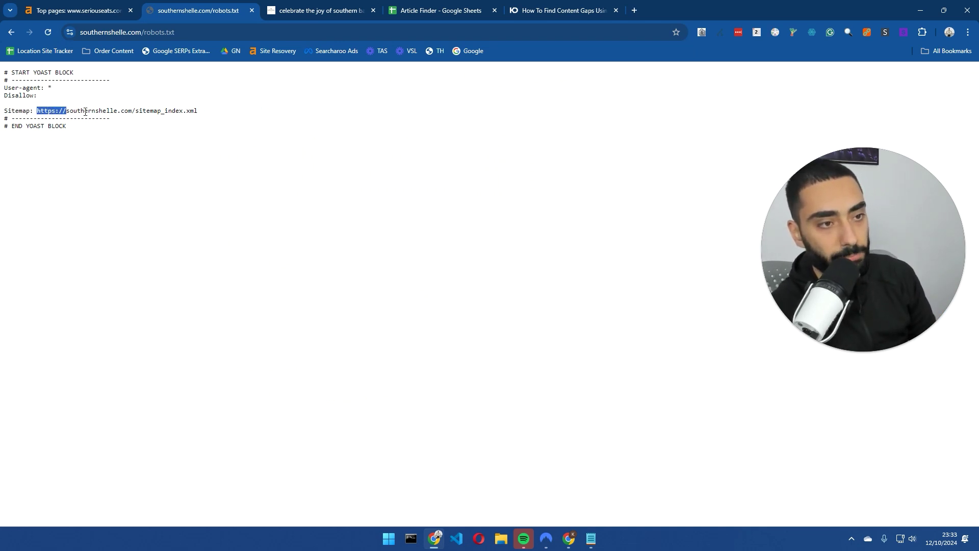
Paste the sitemap index address from robots.txt and open it.
{"action": "left_click", "coordinate": [184, 34]}
{"action": "type", "text": "https://southernshelle.com/sitemap_index.xml"}
{"action": "key", "text": "Return"}
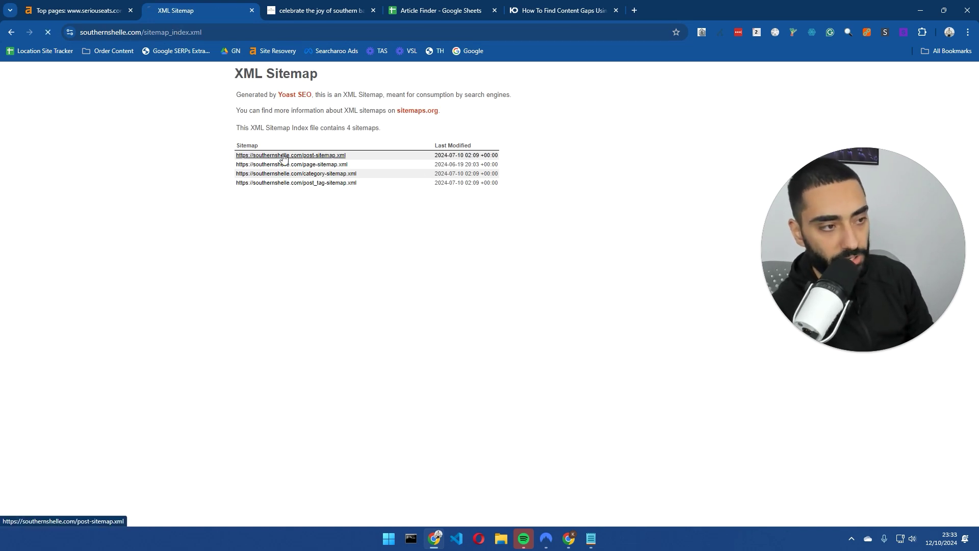
Open post-sitemap.xml and select the top post URLs in its 148-URL table.
{"action": "left_click", "coordinate": [248, 156]}
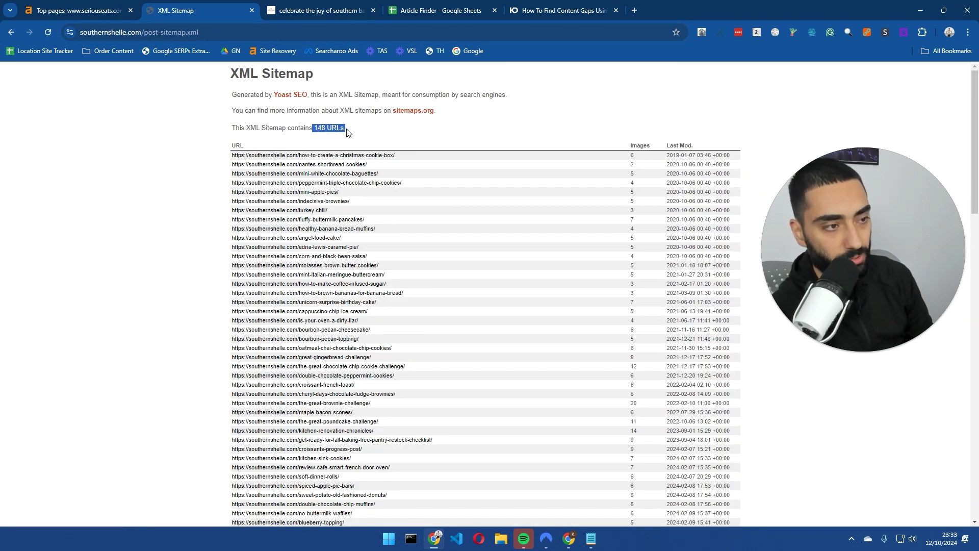
{"action": "scroll", "coordinate": [213, 212], "scroll_direction": "down", "scroll_amount": 3}
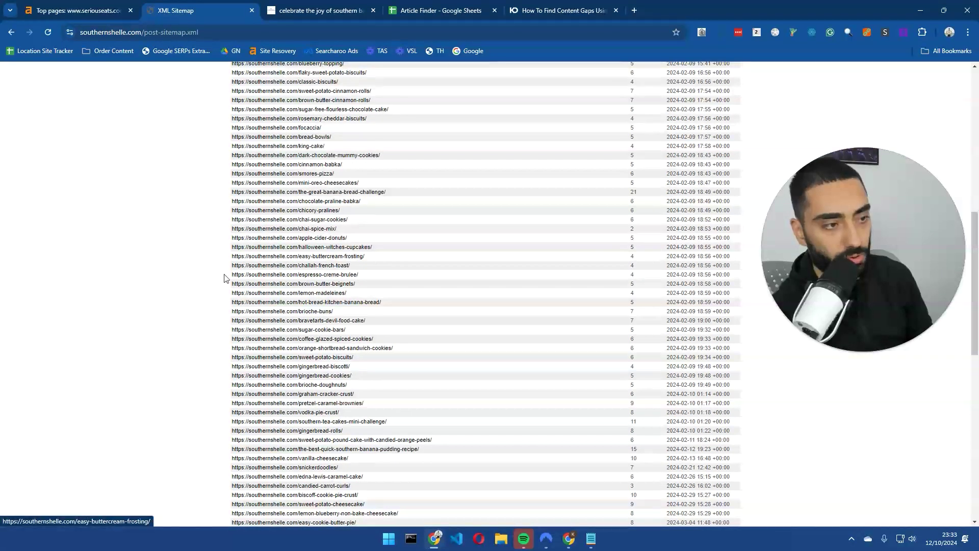
{"action": "scroll", "coordinate": [235, 208], "scroll_direction": "up", "scroll_amount": 2}
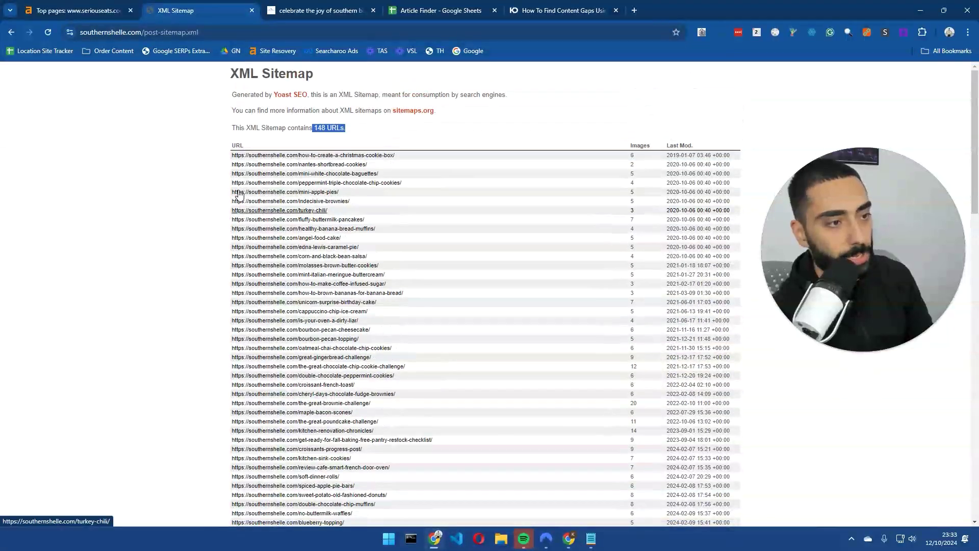
{"action": "left_click_drag", "start_coordinate": [230, 143], "coordinate": [513, 241]}
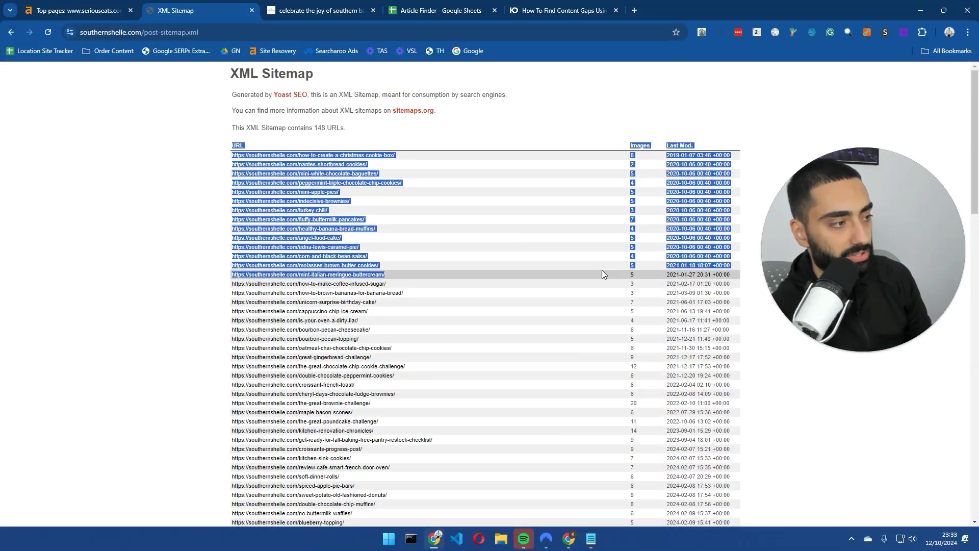
{"action": "left_click", "coordinate": [228, 167]}
{"action": "left_click_drag", "start_coordinate": [232, 157], "coordinate": [741, 252]}
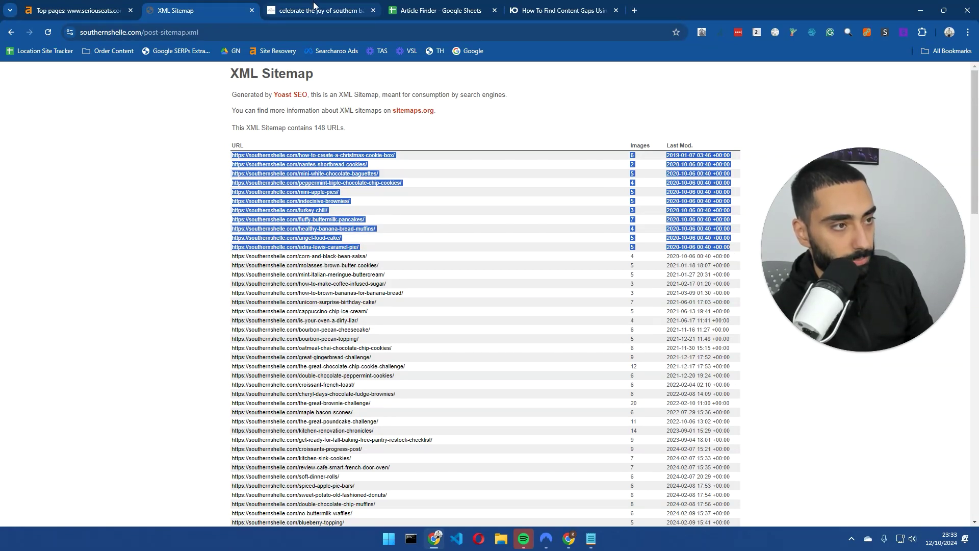
Copy the post-sitemap.xml address to replace the sitemap URL in the A2 formula.
{"action": "key", "text": "ctrl+Tab"}
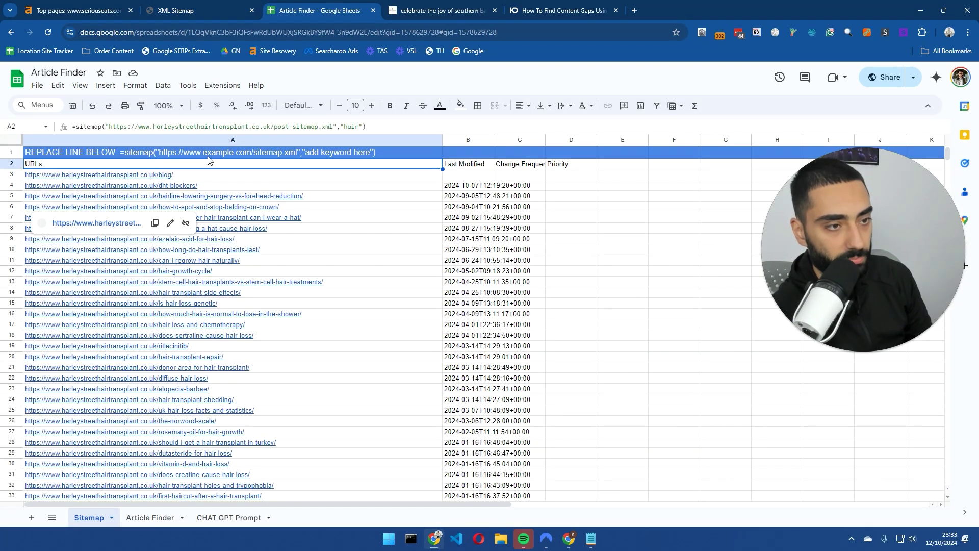
{"action": "left_click_drag", "start_coordinate": [108, 128], "coordinate": [275, 126]}
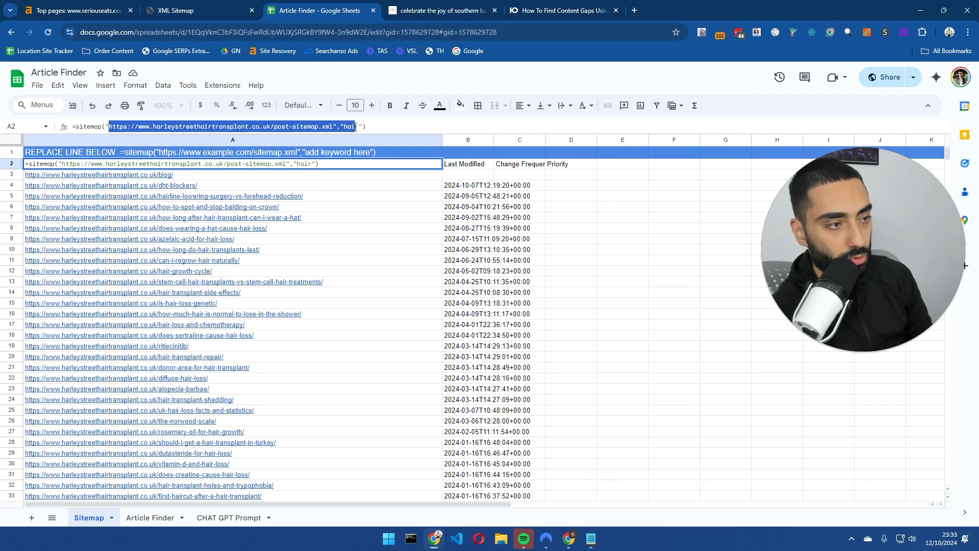
{"action": "left_click_drag", "start_coordinate": [468, 186], "coordinate": [468, 313]}
{"action": "left_click_drag", "start_coordinate": [469, 360], "coordinate": [469, 399]}
{"action": "scroll", "coordinate": [356, 306], "scroll_direction": "down", "scroll_amount": 5}
{"action": "scroll", "coordinate": [306, 255], "scroll_direction": "up", "scroll_amount": 5}
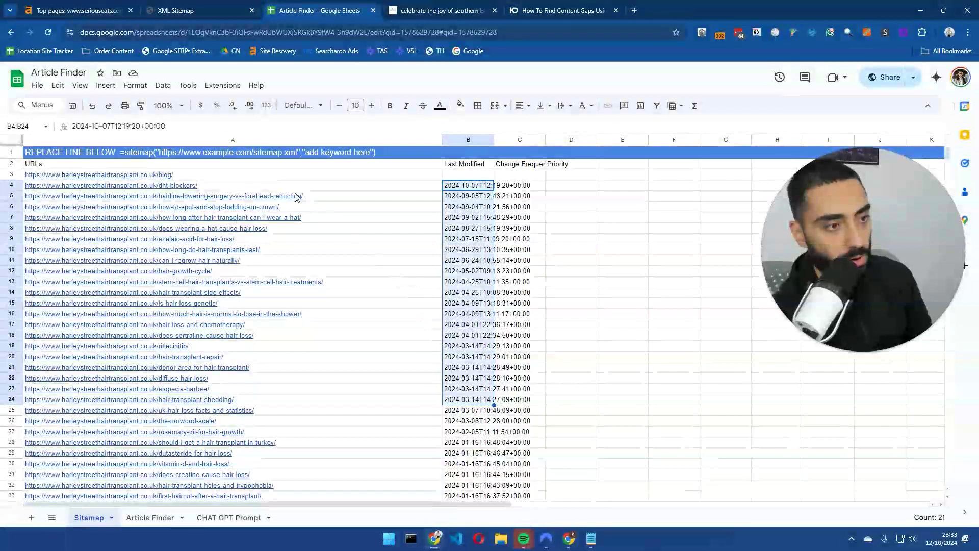
{"action": "left_click", "coordinate": [184, 11]}
{"action": "left_click", "coordinate": [229, 33]}
{"action": "key", "text": "ctrl+c"}
{"action": "left_click", "coordinate": [298, 11]}
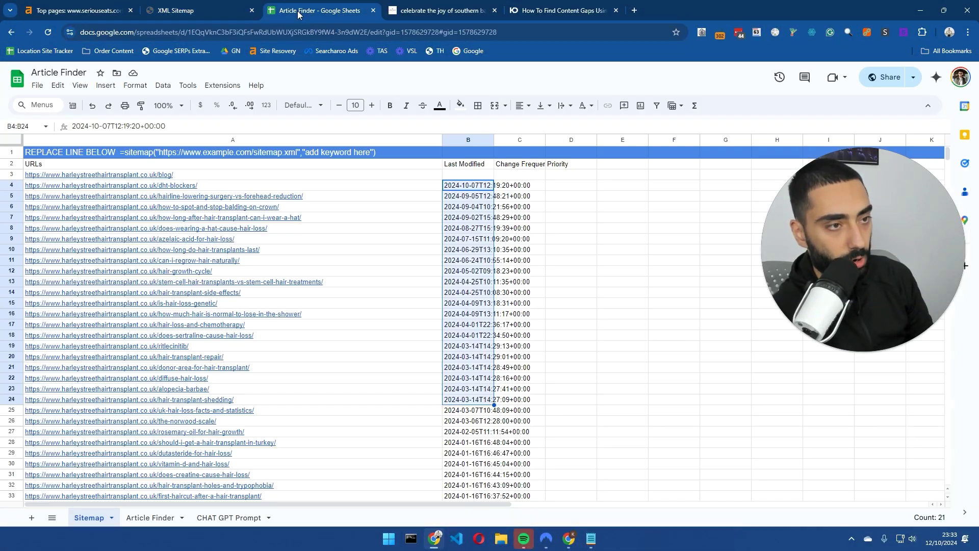
{"action": "left_click", "coordinate": [143, 163]}
{"action": "key", "text": "ctrl+plus"}
{"action": "key", "text": "ctrl+plus"}
{"action": "key", "text": "ctrl+plus"}
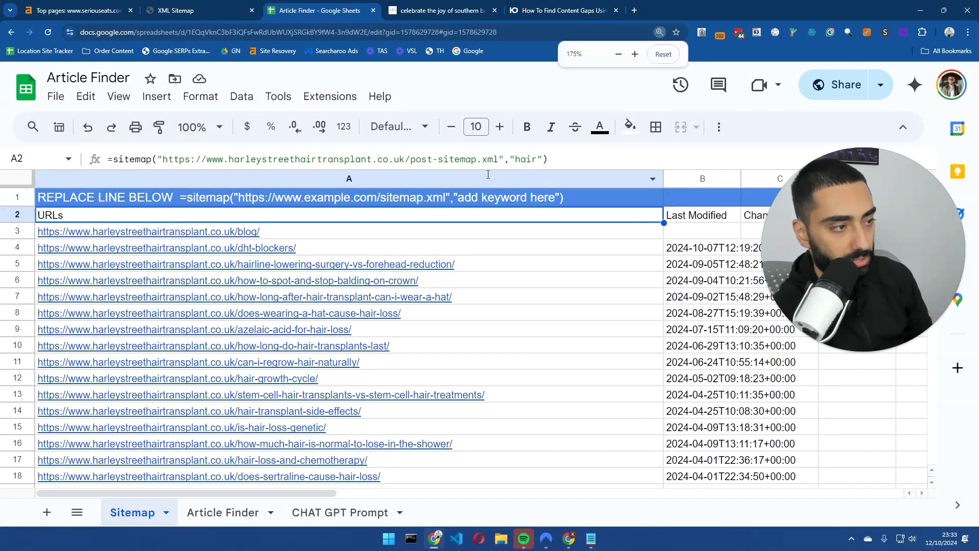
{"action": "key", "text": "ctrl+plus"}
{"action": "key", "text": "ctrl+plus"}
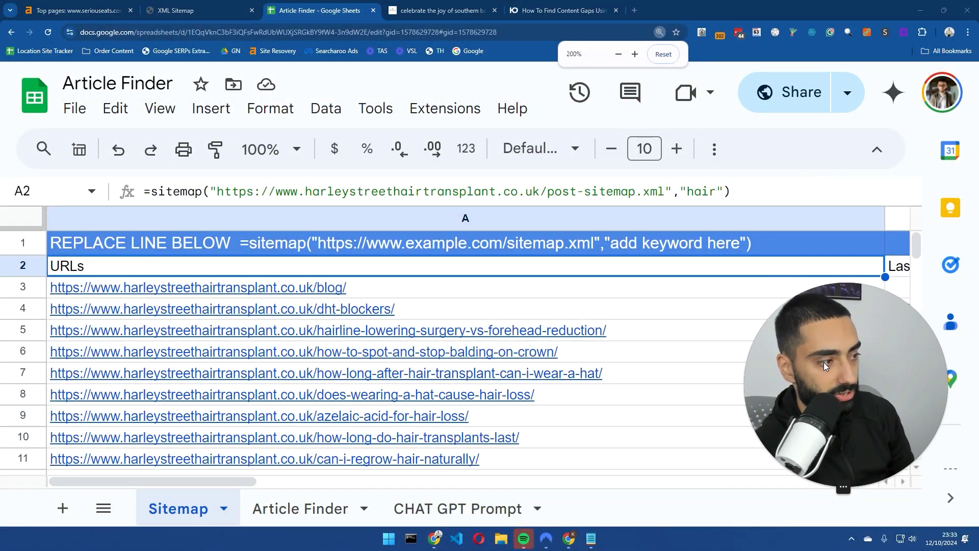
{"action": "left_click_drag", "start_coordinate": [665, 191], "coordinate": [218, 191]}
{"action": "key", "text": "ctrl+v"}
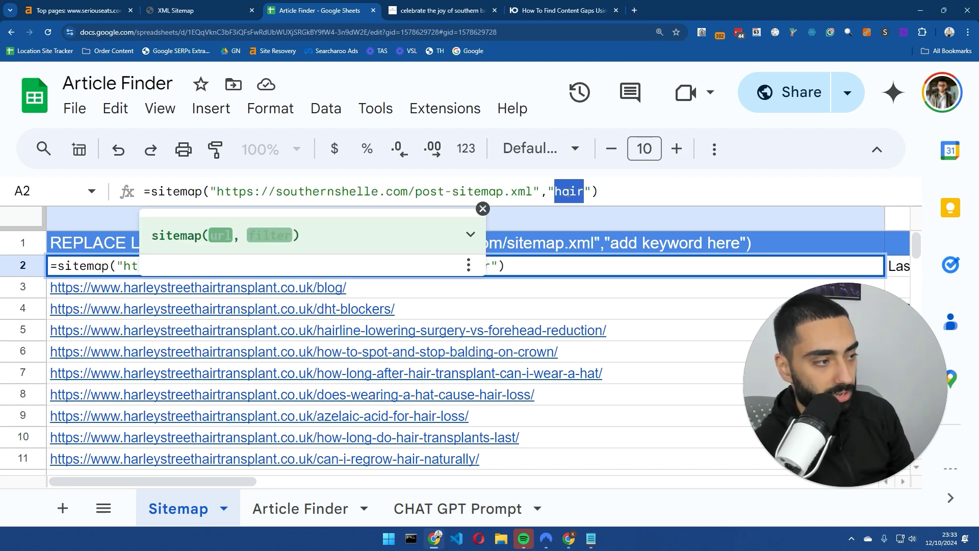
{"action": "left_click", "coordinate": [590, 193]}
{"action": "left_click", "coordinate": [585, 193]}
{"action": "type", "text": "bake"}
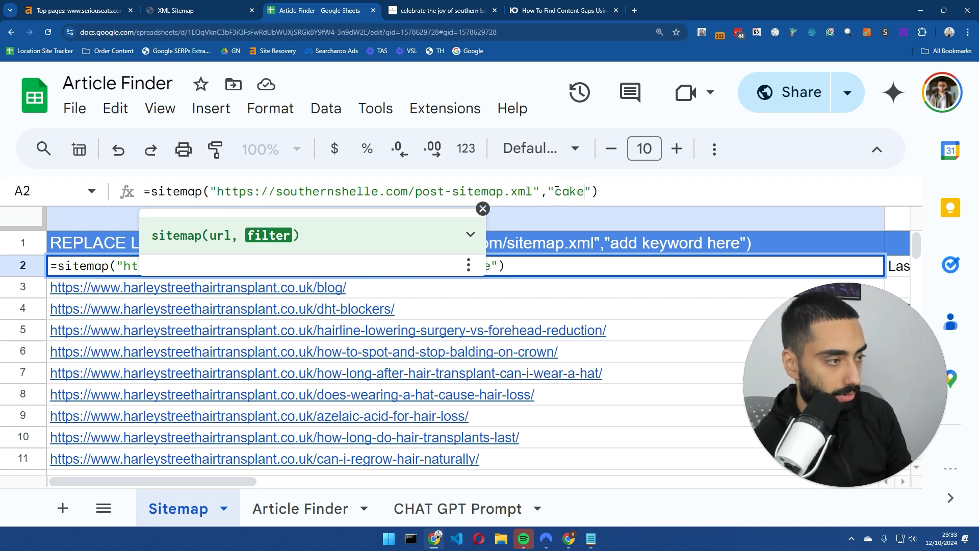
{"action": "key", "text": "Return"}
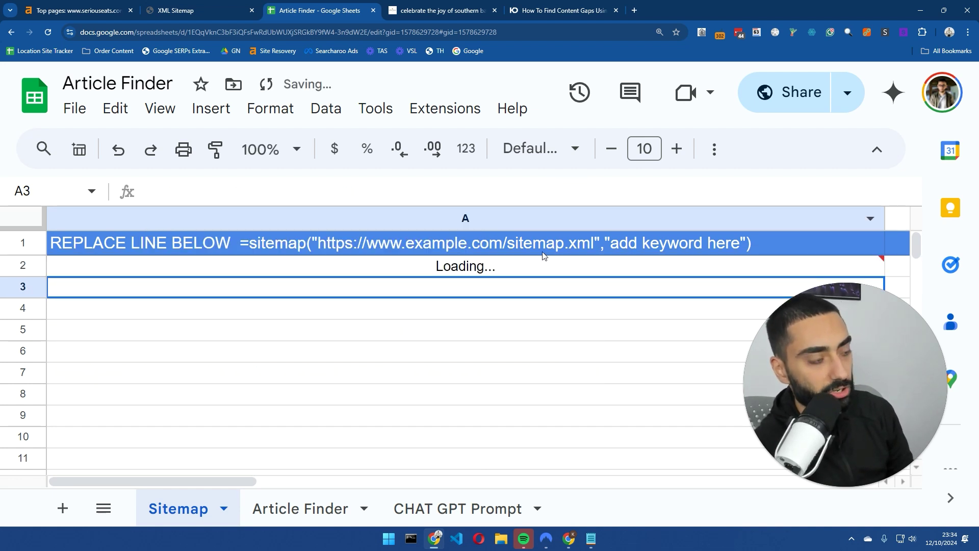
Zoom back to 110% and review the 35 imported cake URLs in column A.
{"action": "left_click", "coordinate": [513, 265]}
{"action": "scroll", "coordinate": [461, 290], "scroll_direction": "down", "scroll_amount": 2}
{"action": "key", "text": "ctrl+minus"}
{"action": "key", "text": "ctrl+minus"}
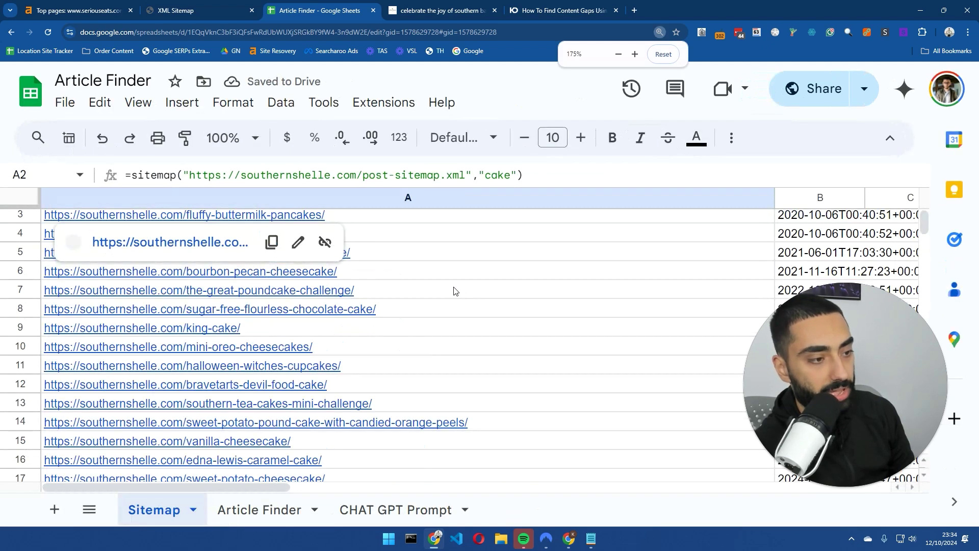
{"action": "key", "text": "ctrl+minus"}
{"action": "key", "text": "ctrl+minus"}
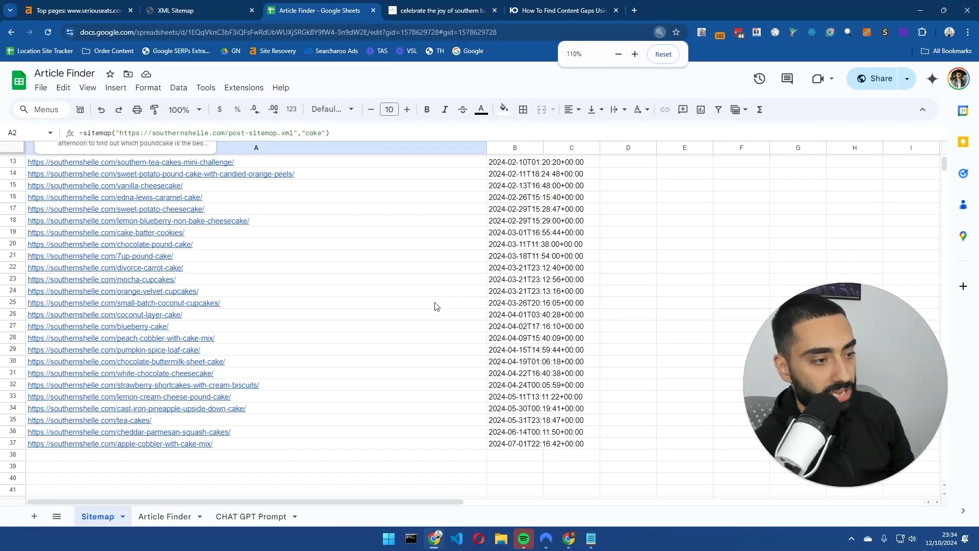
{"action": "scroll", "coordinate": [379, 360], "scroll_direction": "up", "scroll_amount": 4}
{"action": "left_click_drag", "start_coordinate": [262, 187], "coordinate": [359, 390]}
{"action": "scroll", "coordinate": [369, 376], "scroll_direction": "down", "scroll_amount": 5}
Select the cake URLs A3 to A10 on the Sitemap sheet.
{"action": "left_click", "coordinate": [166, 516]}
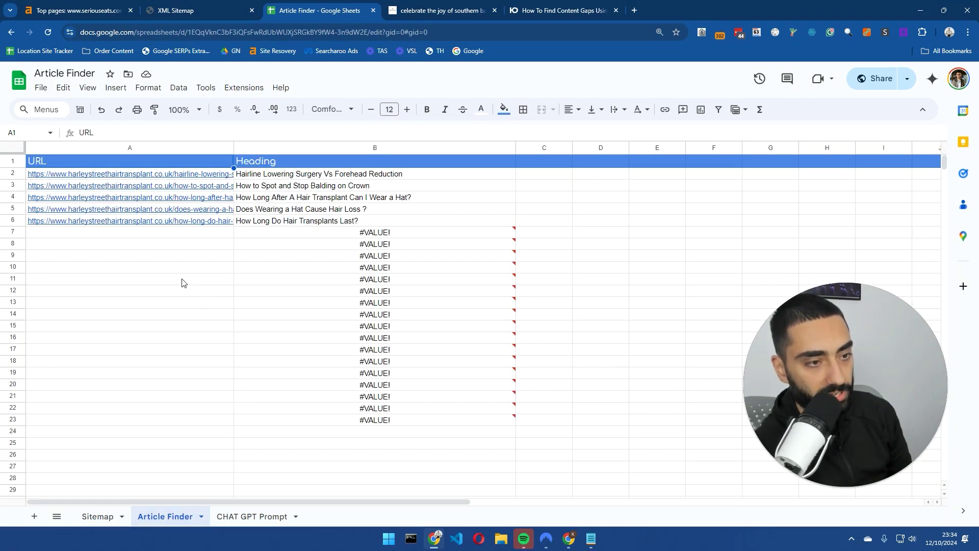
{"action": "left_click", "coordinate": [117, 518]}
{"action": "scroll", "coordinate": [273, 304], "scroll_direction": "up", "scroll_amount": 5}
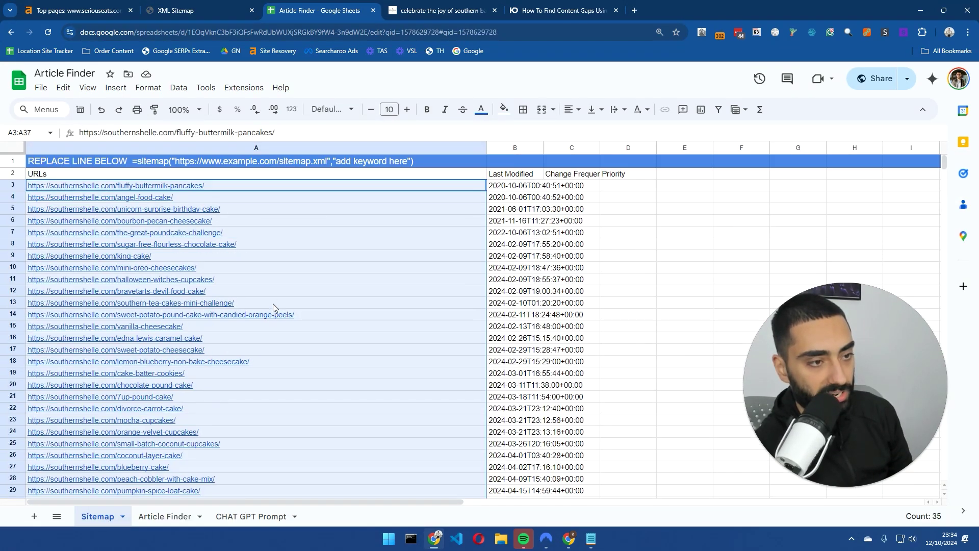
{"action": "left_click", "coordinate": [285, 228]}
{"action": "left_click_drag", "start_coordinate": [286, 185], "coordinate": [306, 264]}
Replace the old hair transplant URLs in Article Finder A2:A6 with the Southern Shelle recipe URLs.
{"action": "left_click", "coordinate": [164, 516]}
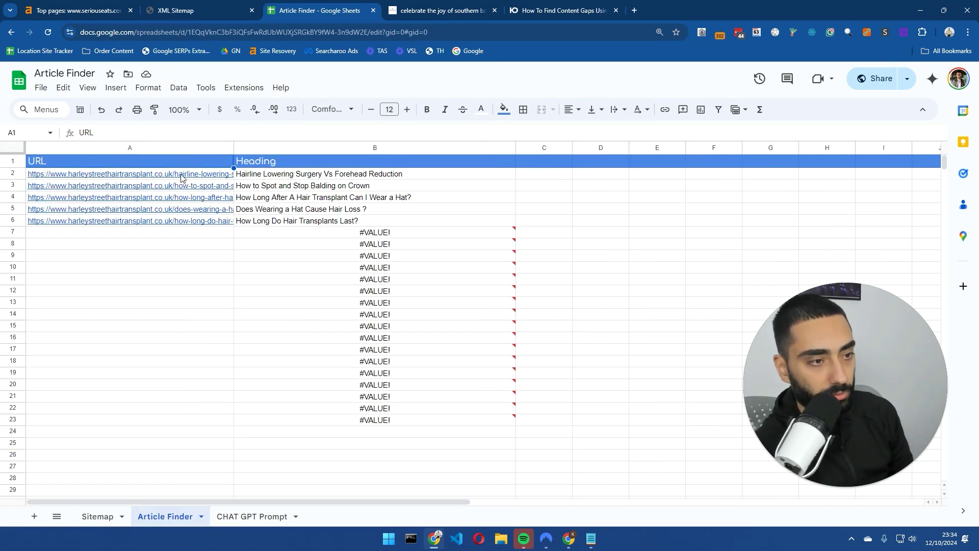
{"action": "left_click_drag", "start_coordinate": [181, 177], "coordinate": [190, 223]}
{"action": "key", "text": "Delete"}
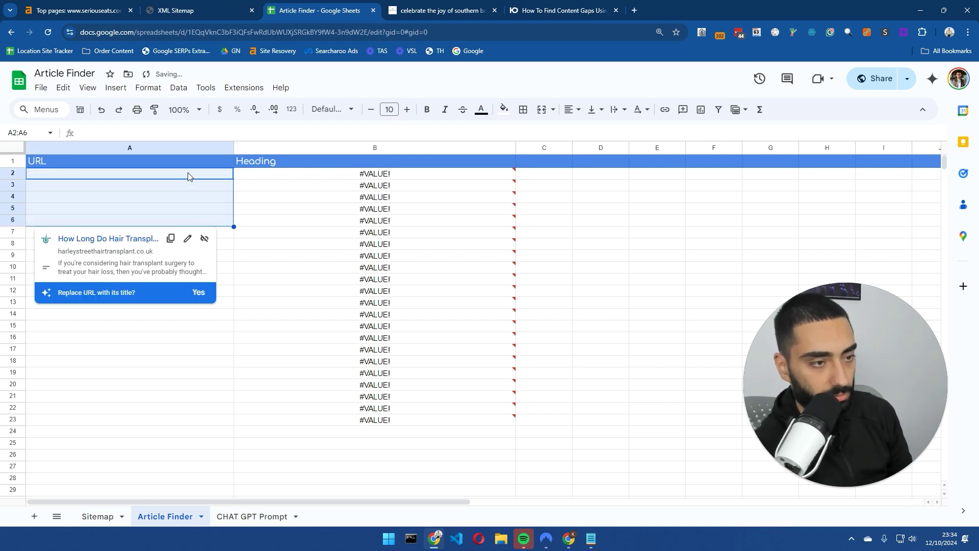
{"action": "left_click", "coordinate": [188, 176]}
{"action": "type", "text": "https://southernshelle.com/fluffy-buttermilk-pancakes/ https://southernshelle.com/angel-food-cake/ https://southernshelle.com/unicorn-surprise-birthday-cake/ https://southernshelle.com/bourbon-pecan-cheesecake/ https://southernshelle.com/the-great-poundcake-challenge/ https://southernshelle.com/sugar-free-flourless-chocolate-cake/ https://southernshelle.com/king-cake/"}
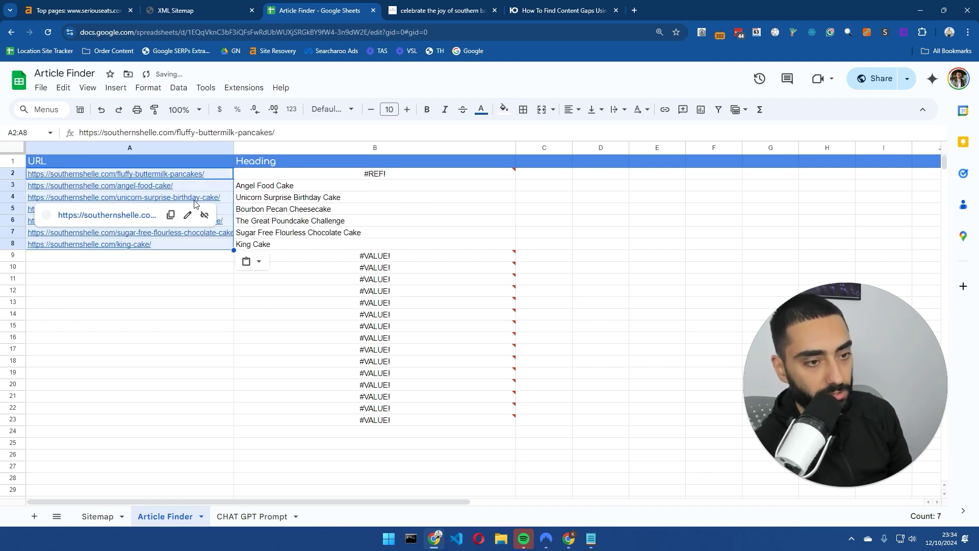
Check the #REF! error in B2 and the fetched headings, then clear A2.
{"action": "left_click", "coordinate": [215, 177]}
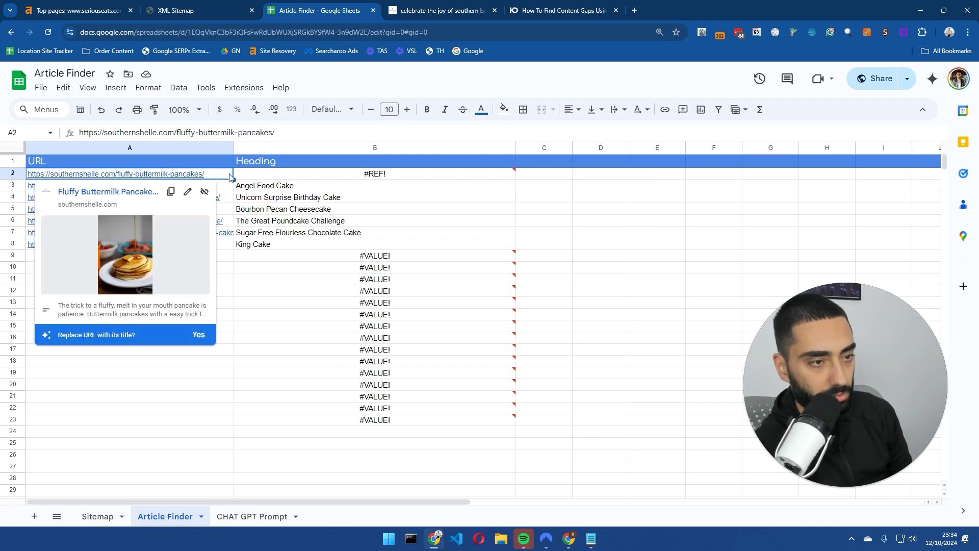
{"action": "left_click", "coordinate": [273, 178]}
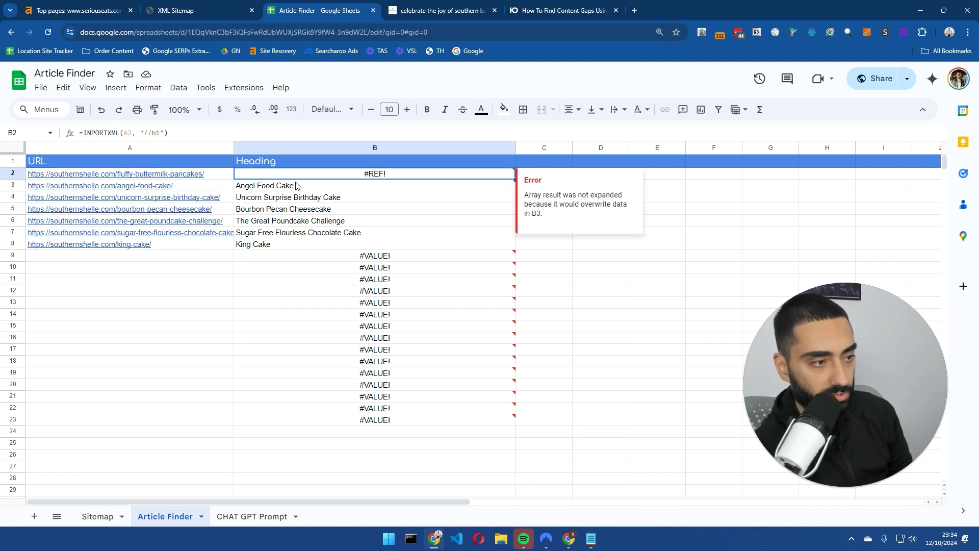
{"action": "left_click_drag", "start_coordinate": [275, 188], "coordinate": [280, 247]}
{"action": "key", "text": "Left"}
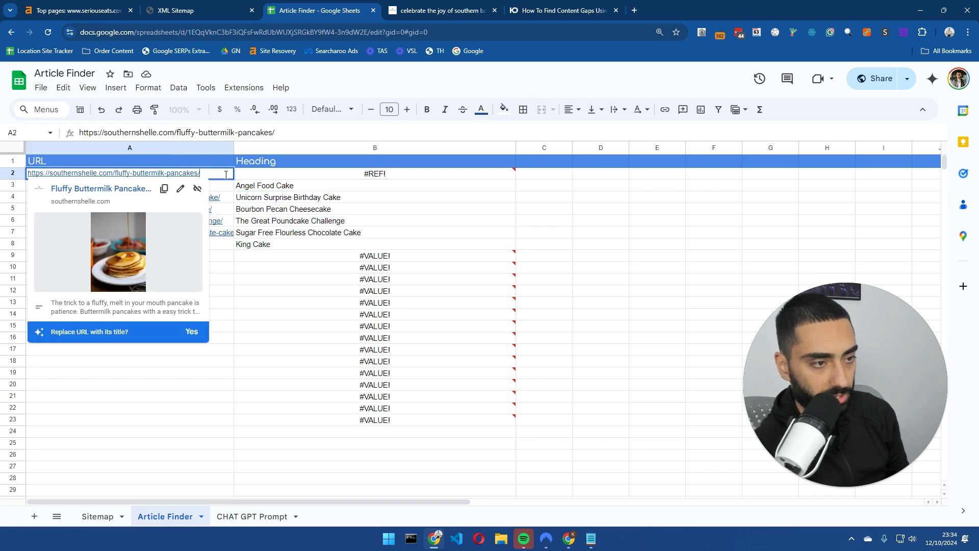
{"action": "key", "text": "Up"}
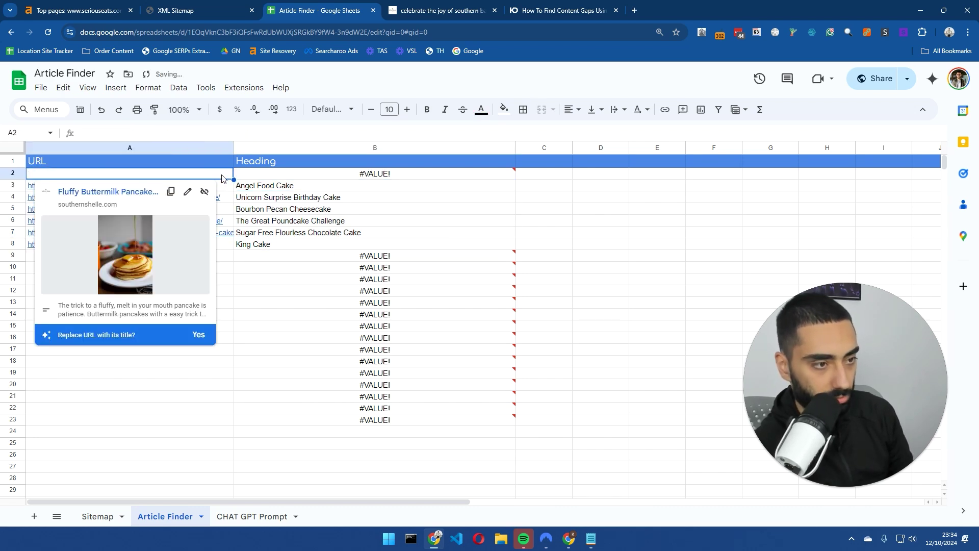
{"action": "left_click", "coordinate": [216, 12]}
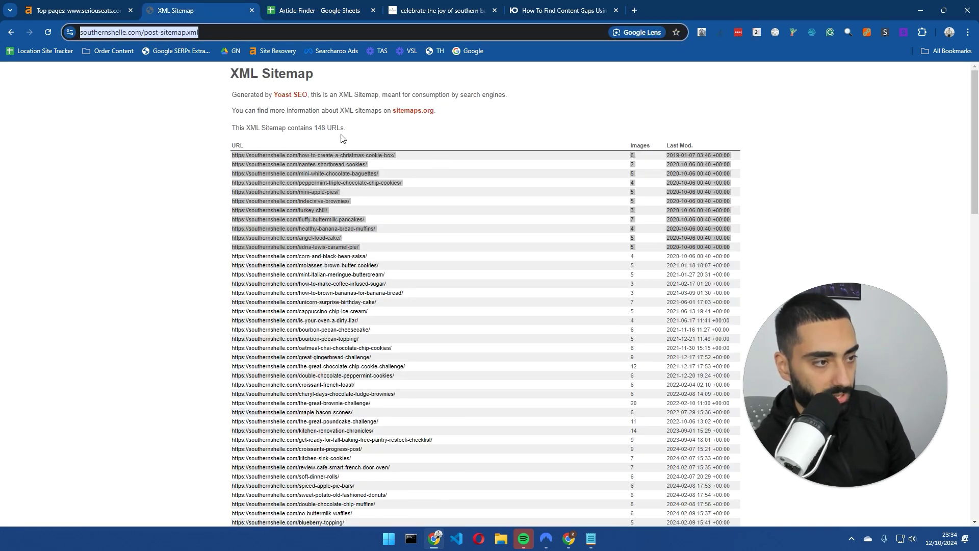
Paste the pancakes URL back into Article Finder A2 and into A9.
{"action": "left_click", "coordinate": [407, 155]}
{"action": "left_click", "coordinate": [309, 7]}
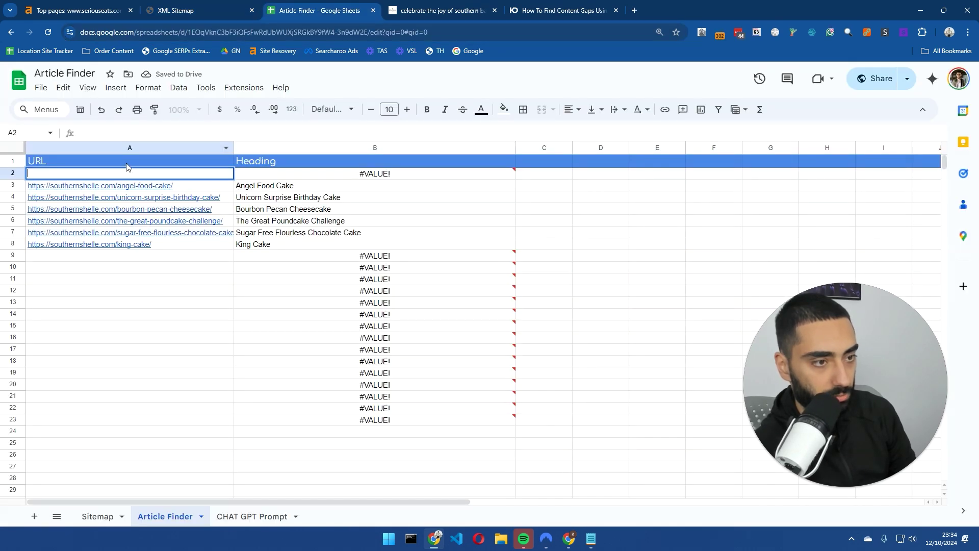
{"action": "left_click", "coordinate": [97, 516]}
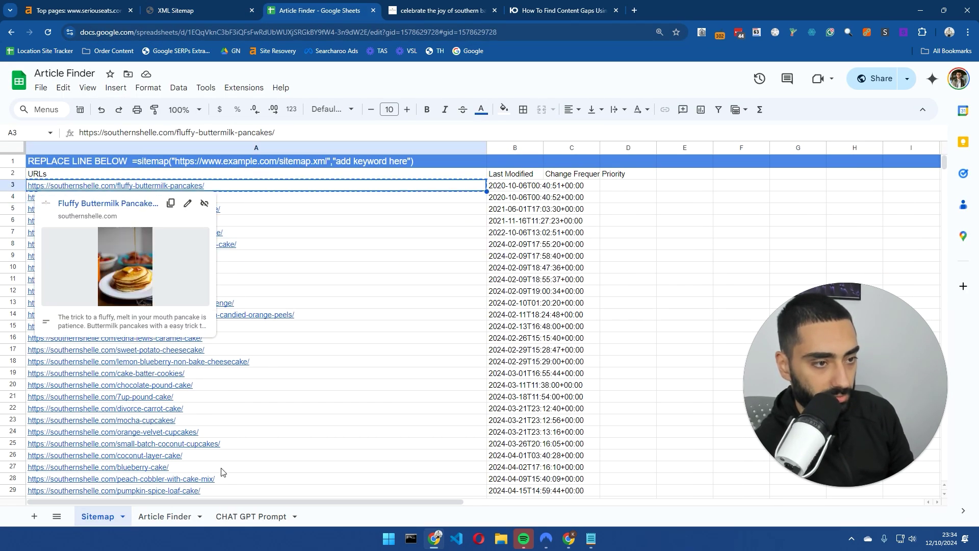
{"action": "left_click", "coordinate": [173, 517]}
{"action": "key", "text": "ctrl+v"}
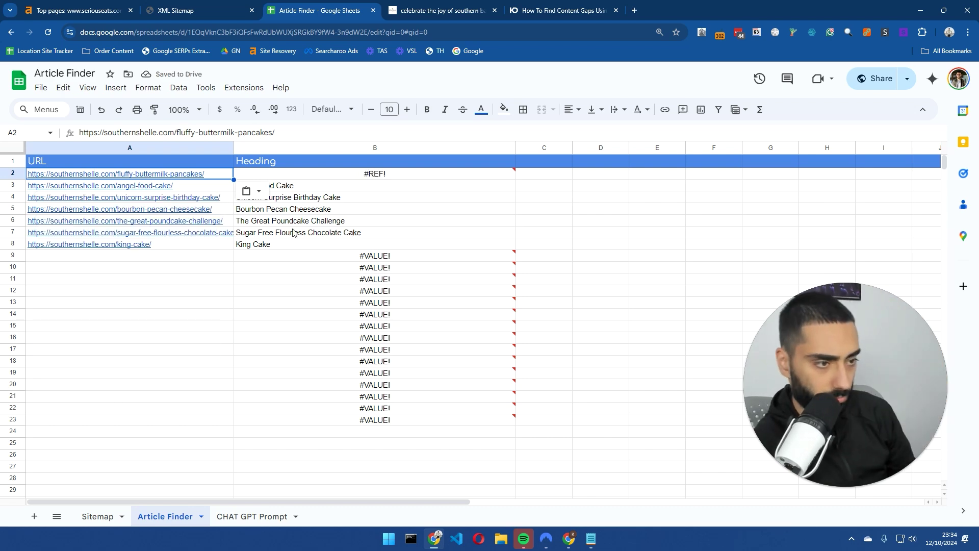
{"action": "left_click", "coordinate": [174, 260]}
{"action": "key", "text": "ctrl+v"}
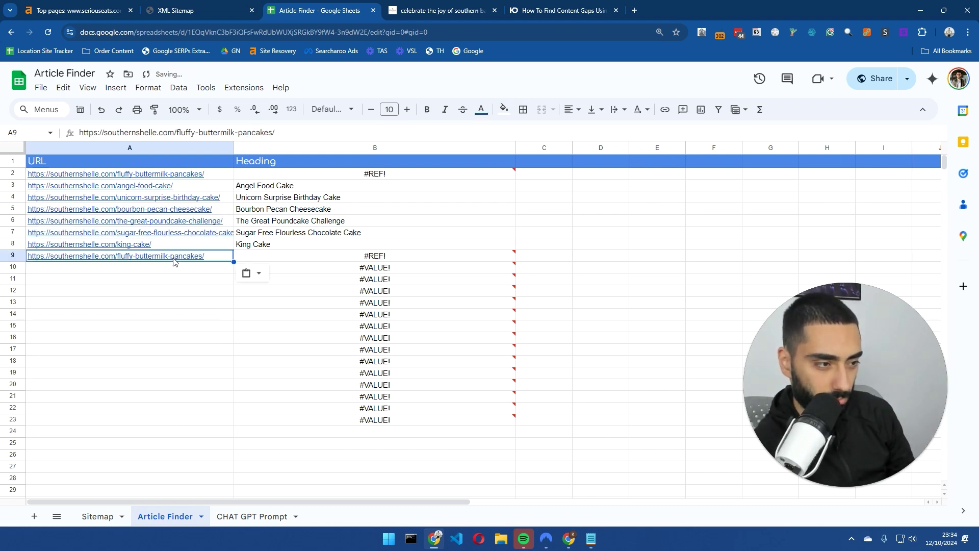
Try the angel food cake URL from Sitemap A4 in Article Finder A2.
{"action": "left_click", "coordinate": [104, 517]}
{"action": "left_click", "coordinate": [223, 200]}
{"action": "key", "text": "ctrl+c"}
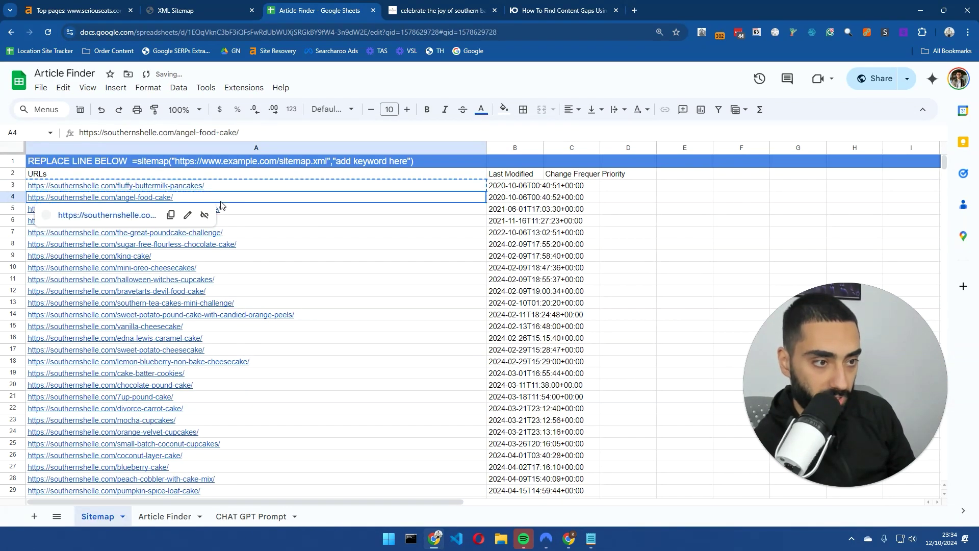
{"action": "left_click", "coordinate": [168, 516]}
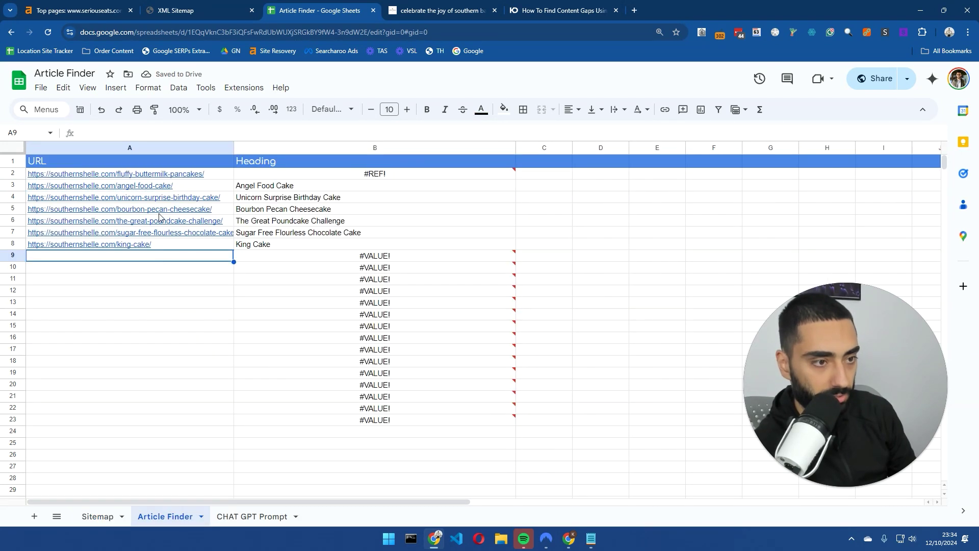
{"action": "left_click", "coordinate": [214, 175]}
{"action": "key", "text": "Delete"}
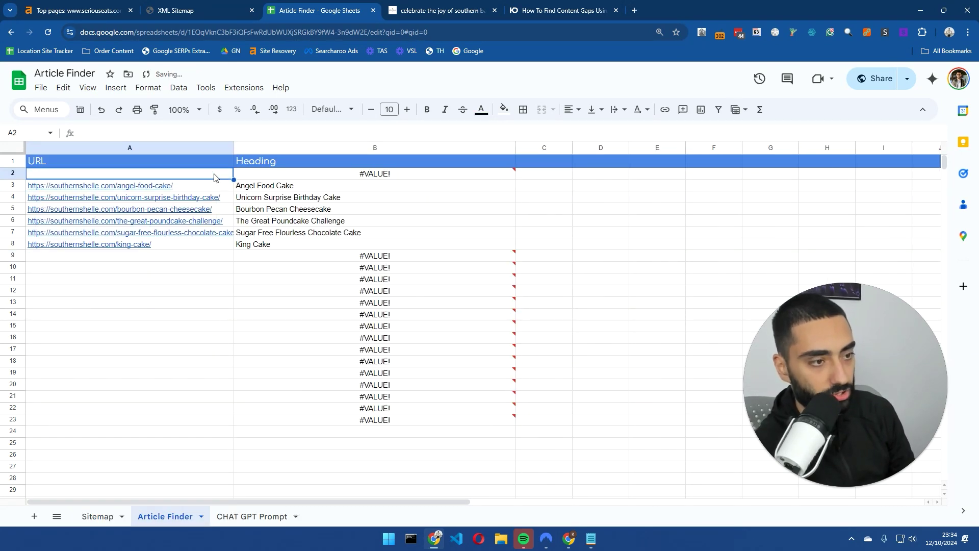
{"action": "key", "text": "Return"}
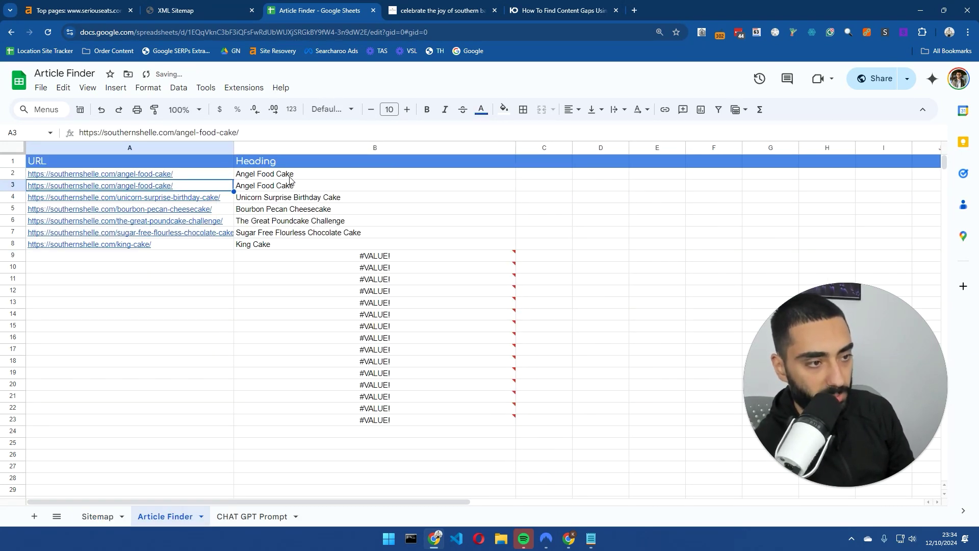
{"action": "left_click", "coordinate": [184, 176]}
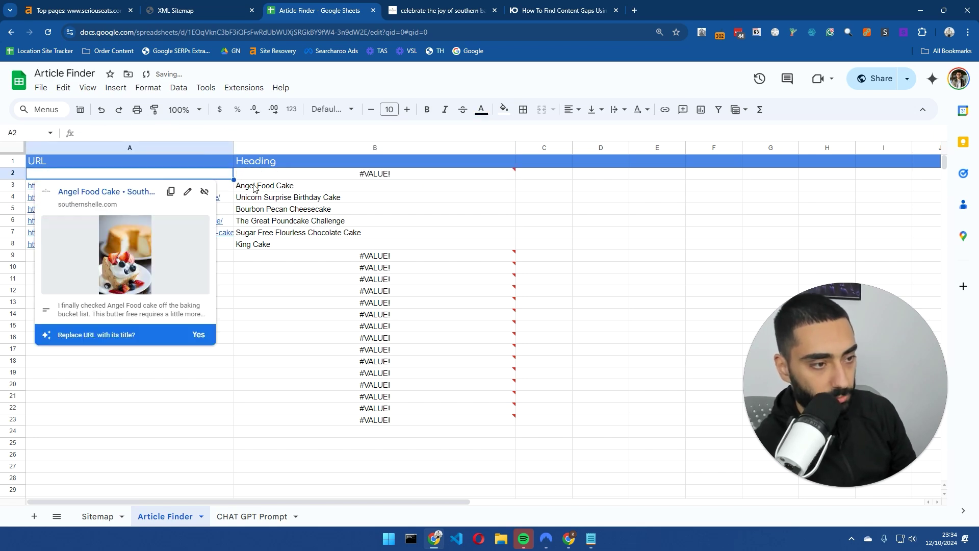
{"action": "left_click_drag", "start_coordinate": [255, 187], "coordinate": [273, 251]}
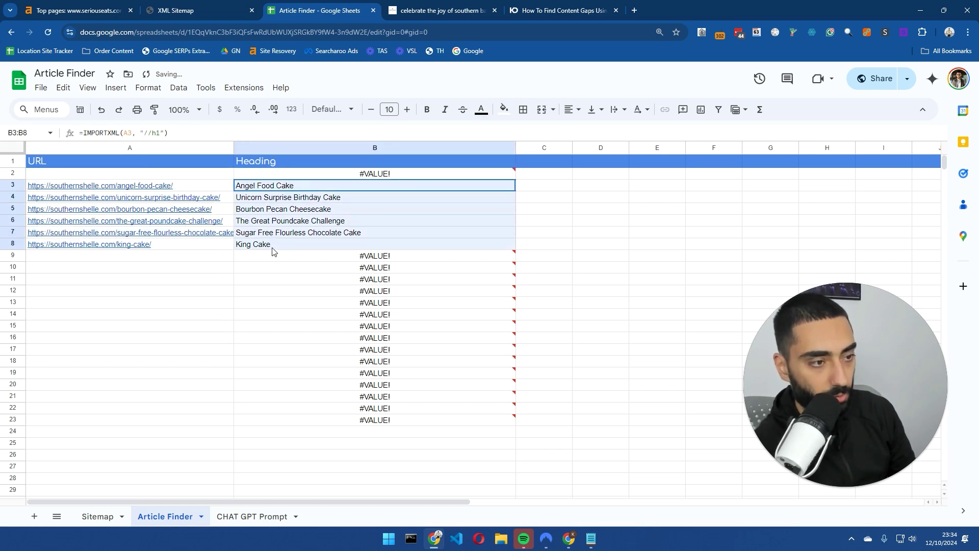
Paste the orange-velvet-cupcakes URL into A2 and confirm all seven headings load.
{"action": "left_click", "coordinate": [100, 522]}
{"action": "left_click", "coordinate": [283, 436]}
{"action": "scroll", "coordinate": [291, 300], "scroll_direction": "down", "scroll_amount": 5}
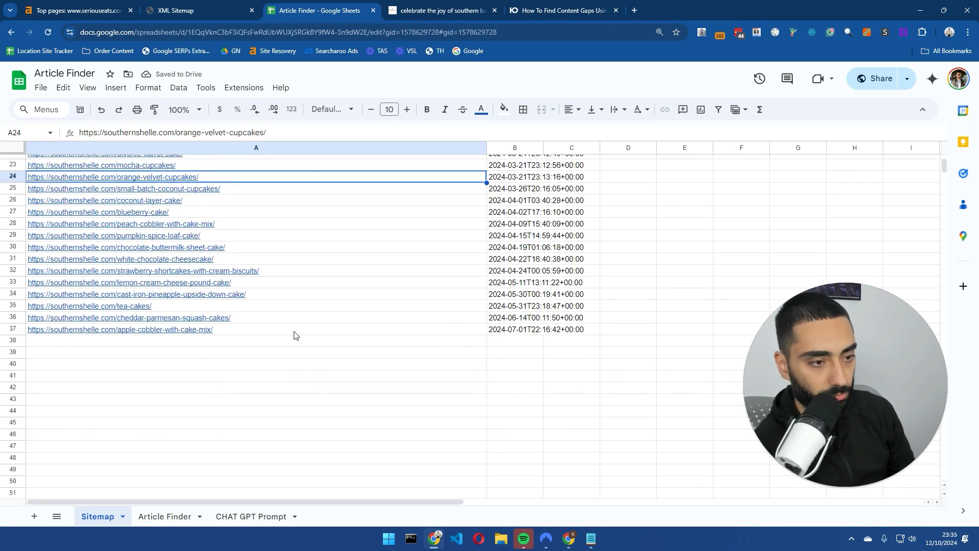
{"action": "left_click", "coordinate": [168, 516]}
{"action": "left_click", "coordinate": [141, 177]}
{"action": "key", "text": "ctrl+v"}
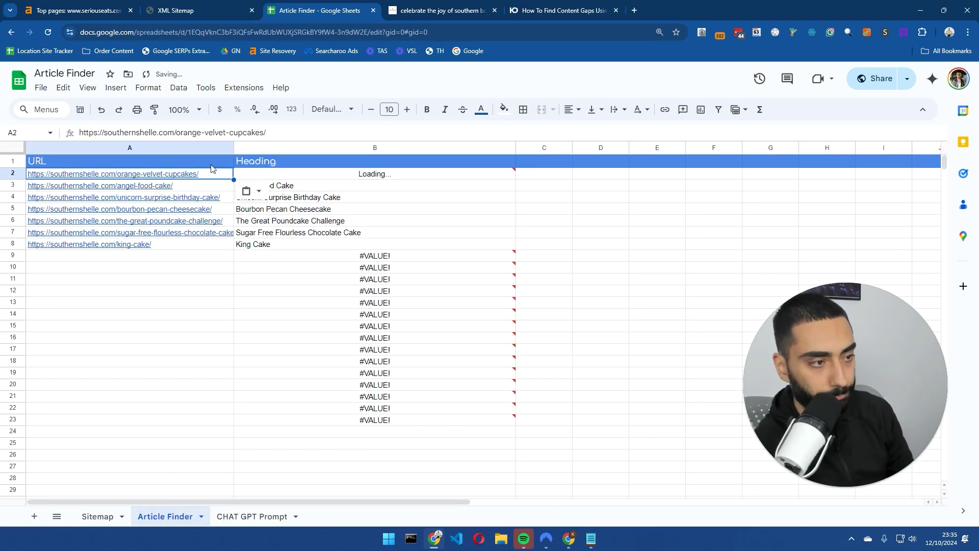
{"action": "left_click_drag", "start_coordinate": [376, 178], "coordinate": [302, 247]}
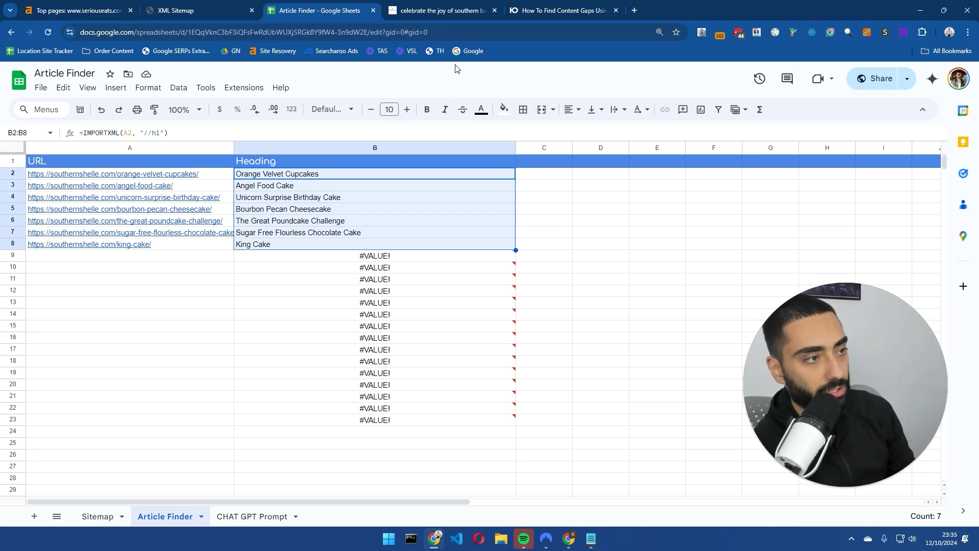
From Kasra Dash's Tools listing, open the SEO Article Builder Sheet page and scroll to its sign-up form.
{"action": "left_click_drag", "start_coordinate": [561, 10], "coordinate": [444, 10]}
{"action": "scroll", "coordinate": [708, 302], "scroll_direction": "up", "scroll_amount": 2}
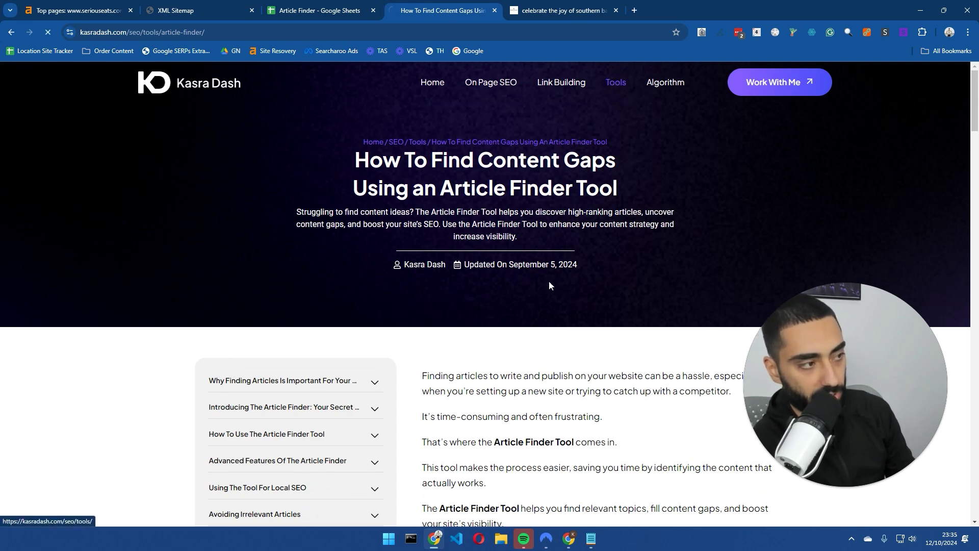
{"action": "left_click", "coordinate": [616, 83]}
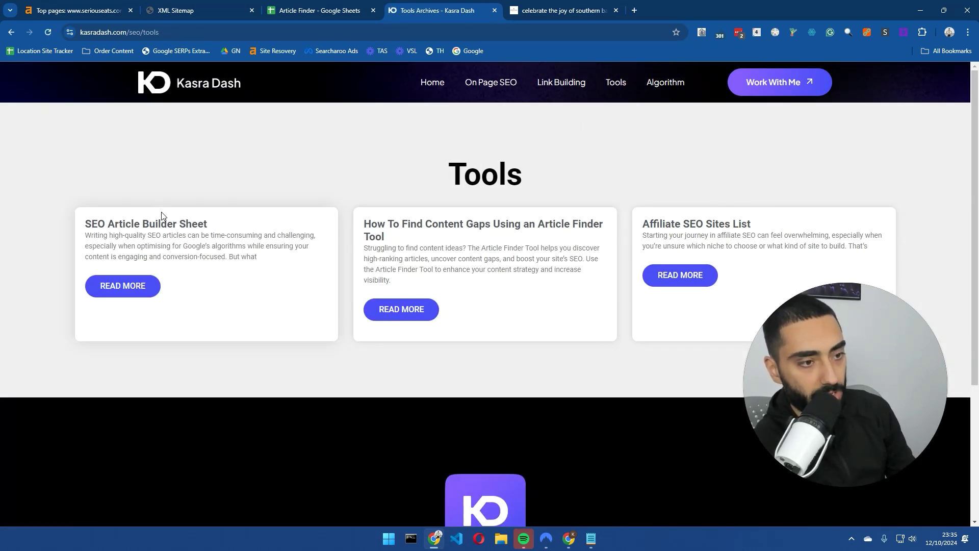
{"action": "left_click", "coordinate": [145, 223]}
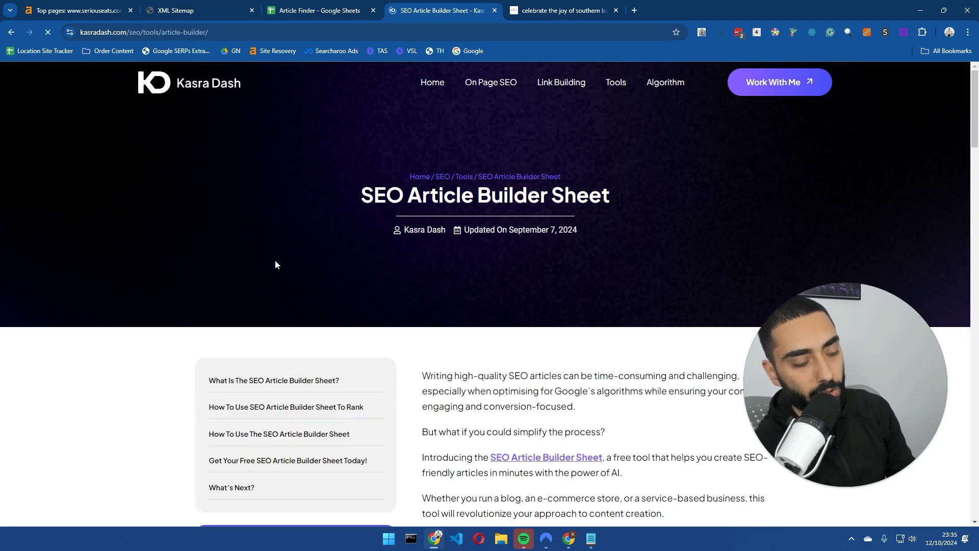
{"action": "scroll", "coordinate": [273, 278], "scroll_direction": "down", "scroll_amount": 8}
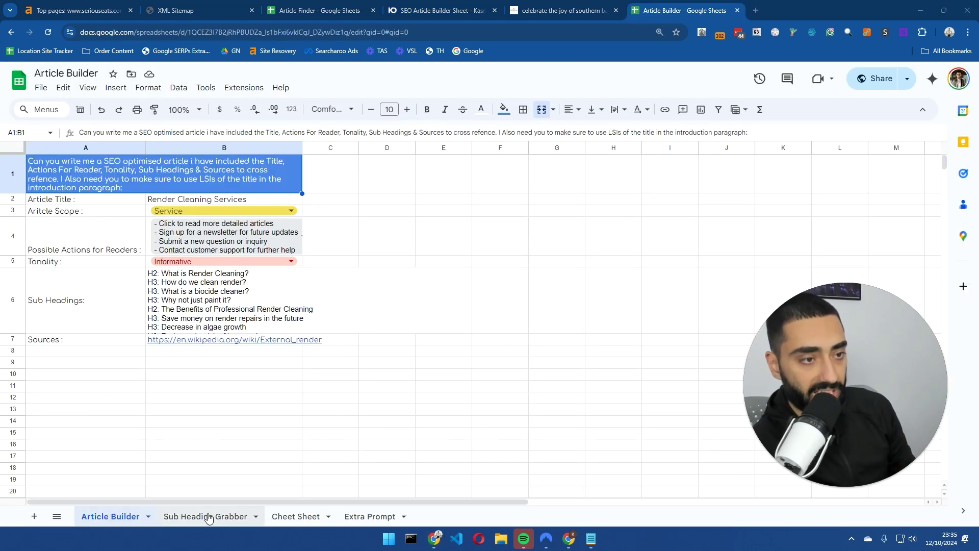
Copy the orange velvet cupcakes URL from cell A2 of the Article Finder spreadsheet.
{"action": "left_click", "coordinate": [209, 516]}
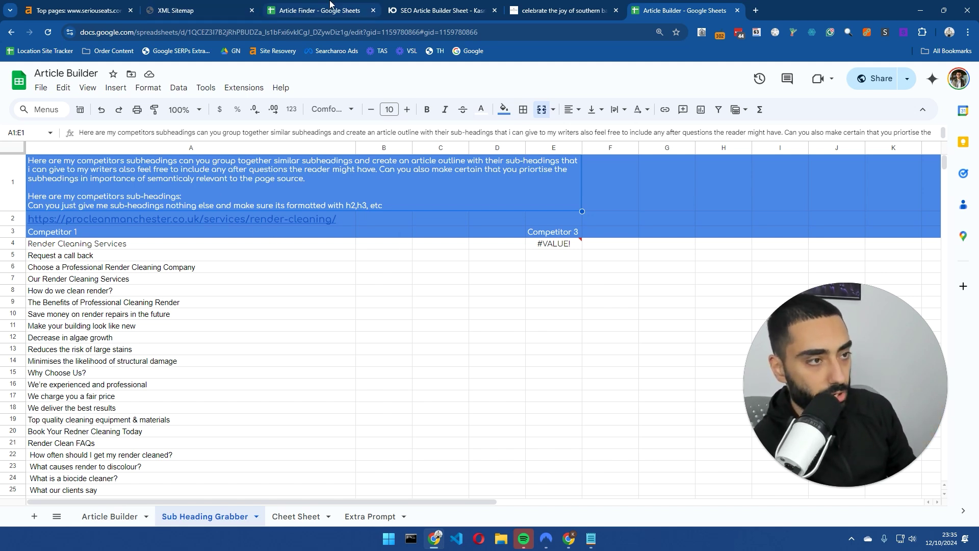
{"action": "left_click", "coordinate": [316, 10]}
{"action": "left_click", "coordinate": [243, 287]}
{"action": "left_click", "coordinate": [195, 176]}
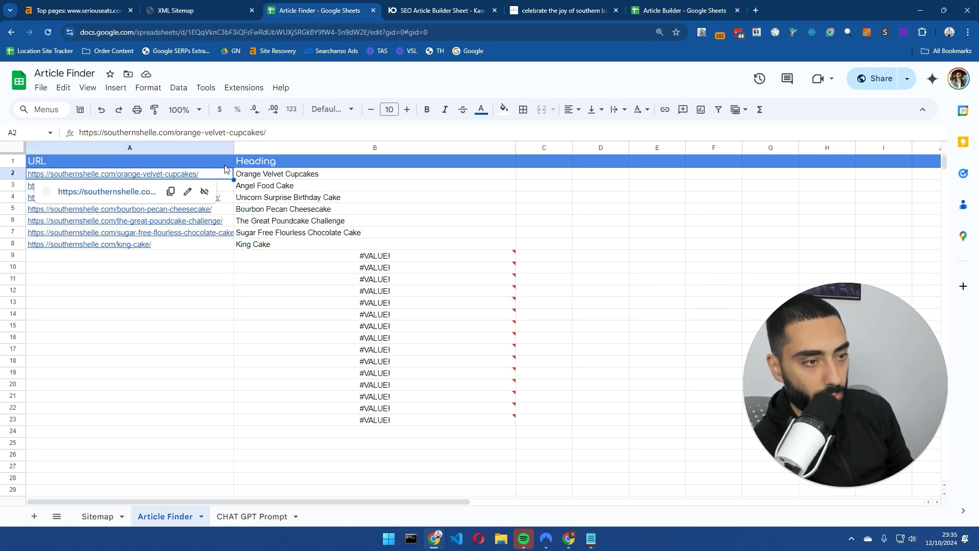
{"action": "key", "text": "ctrl+c"}
Paste the URL into A2 of the Sub Heading Grabber sheet, replacing the render-cleaning competitor.
{"action": "left_click", "coordinate": [434, 4]}
{"action": "left_click", "coordinate": [515, 6]}
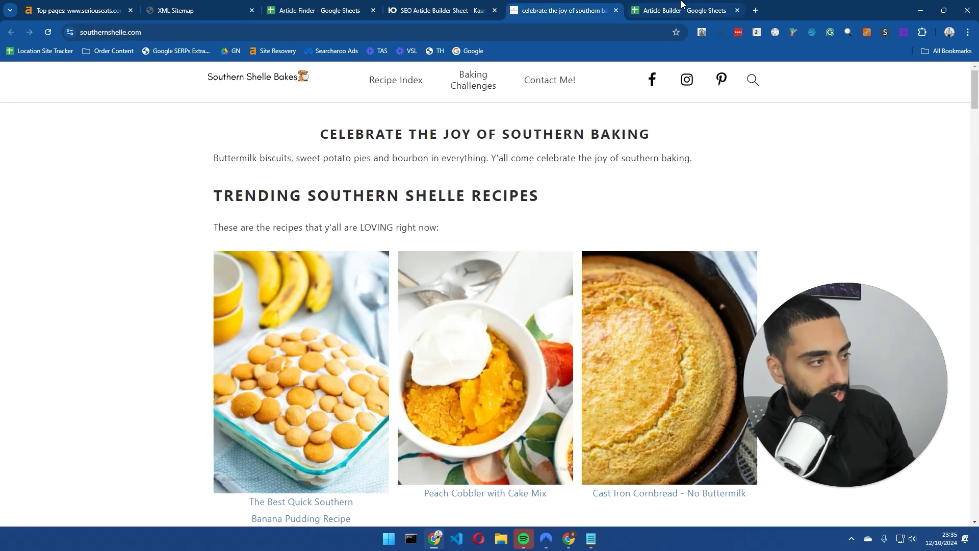
{"action": "left_click", "coordinate": [683, 6]}
{"action": "left_click", "coordinate": [347, 220]}
{"action": "key", "text": "ctrl+v"}
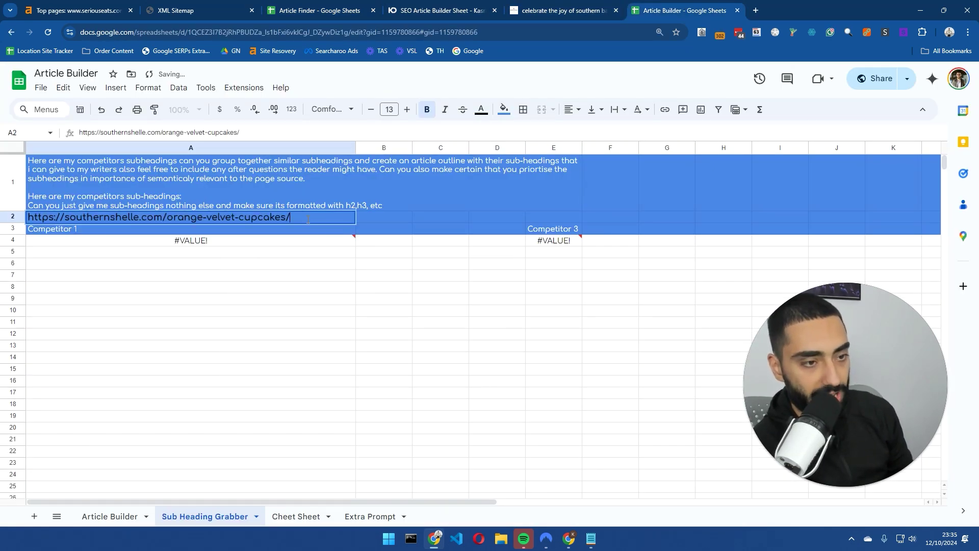
Load Competitor 1's cupcake subheadings, then select the Orange Velvet Cupcakes heading in Article Finder B2.
{"action": "key", "text": "Return"}
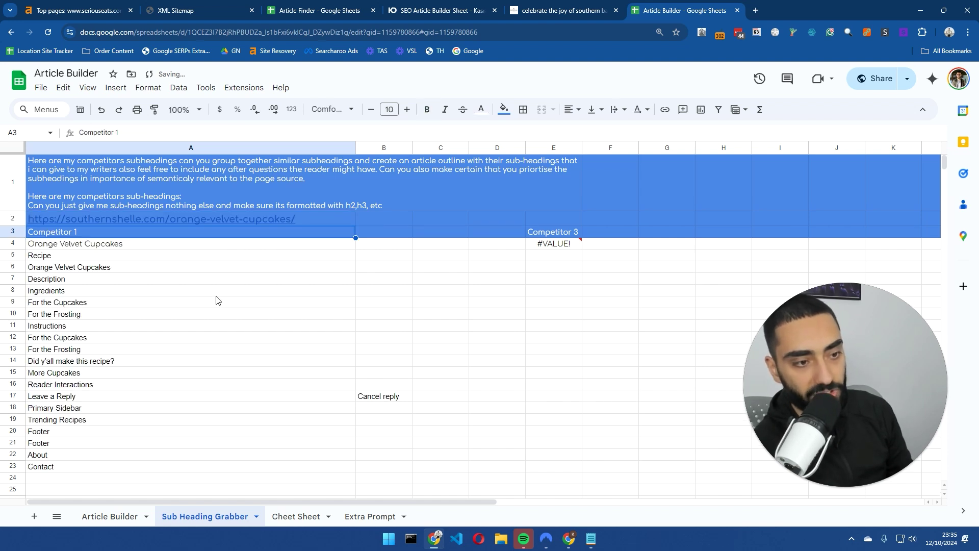
{"action": "left_click_drag", "start_coordinate": [219, 258], "coordinate": [229, 434]}
{"action": "left_click", "coordinate": [229, 433]}
{"action": "scroll", "coordinate": [224, 306], "scroll_direction": "down", "scroll_amount": 5}
{"action": "scroll", "coordinate": [227, 266], "scroll_direction": "up", "scroll_amount": 5}
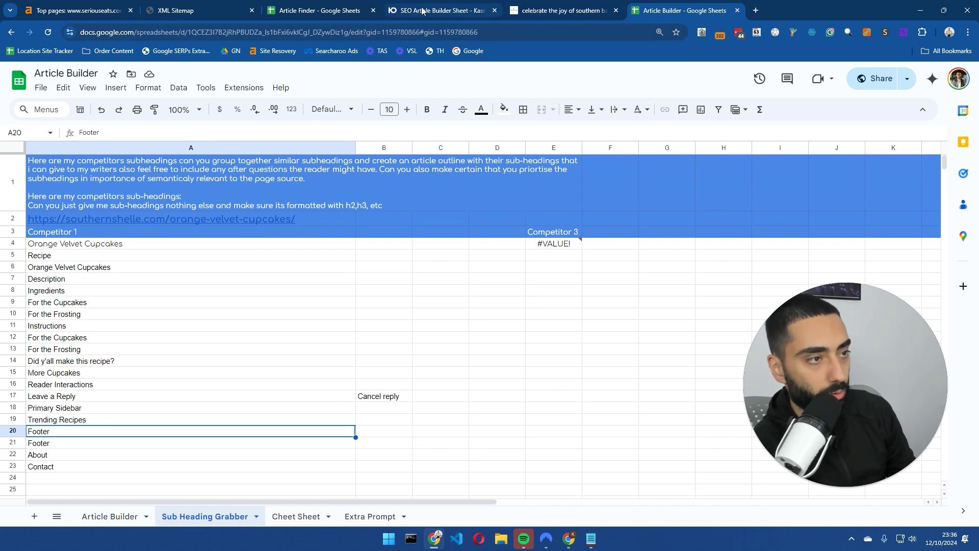
{"action": "left_click", "coordinate": [311, 10]}
{"action": "left_click", "coordinate": [266, 179]}
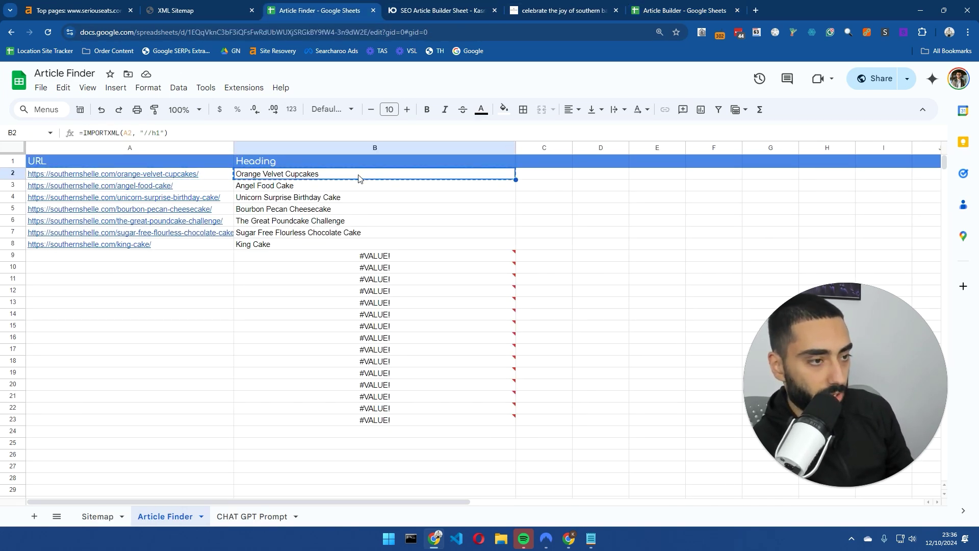
Google 'Orange Velvet Cupcakes' in a new tab and scroll through the results.
{"action": "left_click", "coordinate": [756, 10]}
{"action": "key", "text": "ctrl+v"}
{"action": "key", "text": "Return"}
{"action": "left_click_drag", "start_coordinate": [765, 10], "coordinate": [571, 4]}
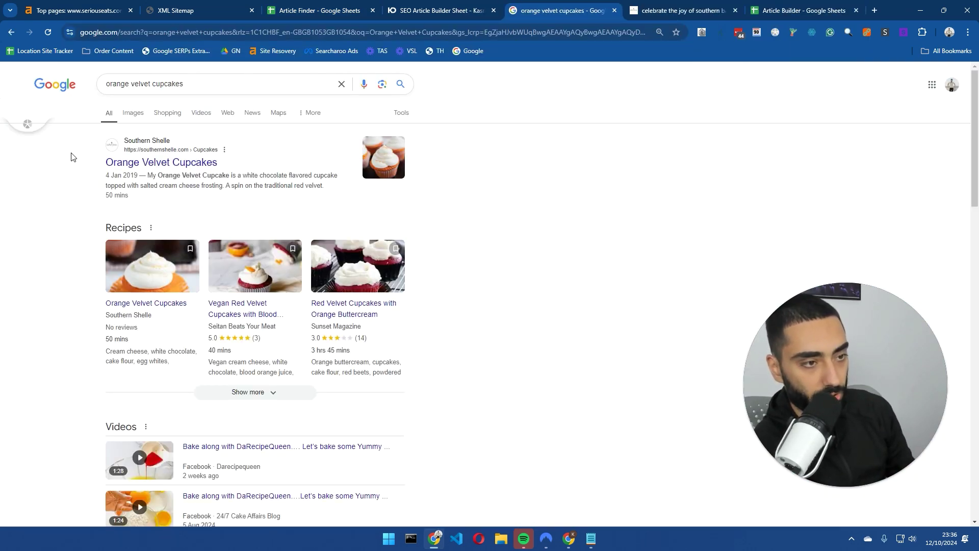
{"action": "left_click_drag", "start_coordinate": [74, 153], "coordinate": [309, 186]}
{"action": "left_click", "coordinate": [322, 197]}
{"action": "scroll", "coordinate": [170, 213], "scroll_direction": "down", "scroll_amount": 2}
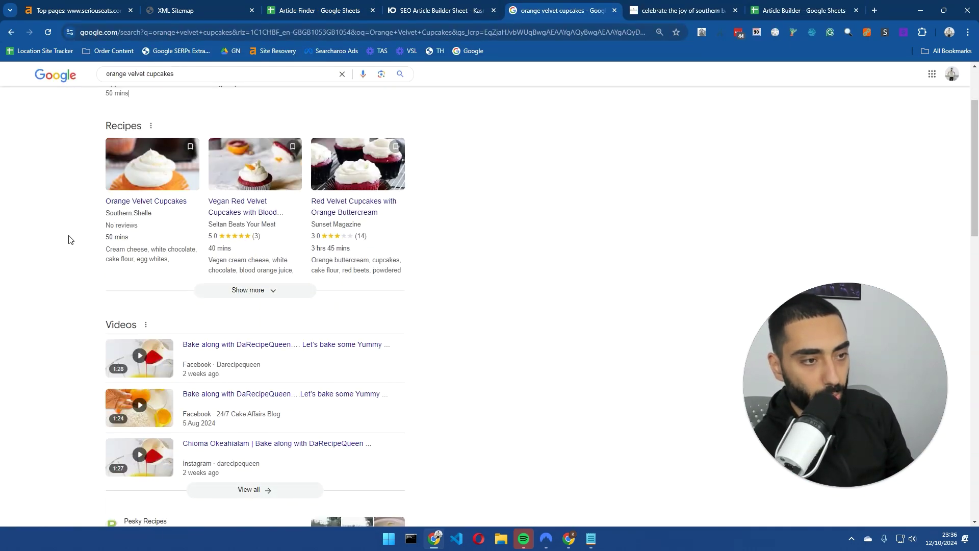
{"action": "scroll", "coordinate": [75, 211], "scroll_direction": "down", "scroll_amount": 6}
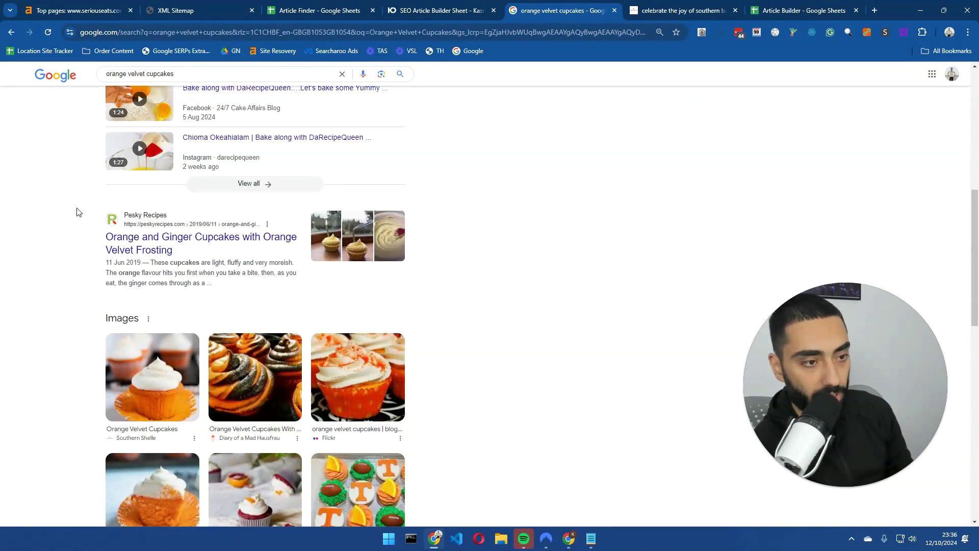
Put the Pesky Recipes orange and ginger cupcakes URL into Competitor 3 (E2) of the grabber sheet.
{"action": "left_click", "coordinate": [133, 244]}
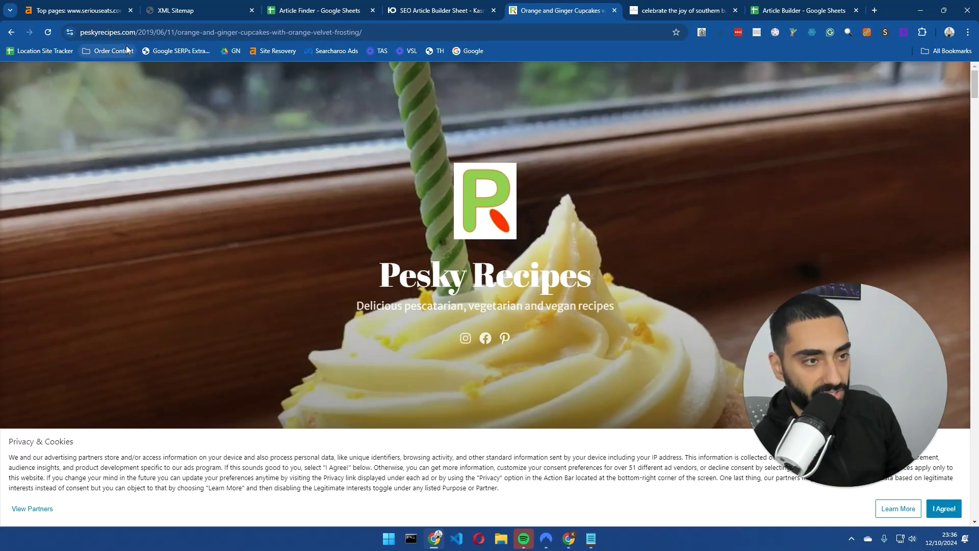
{"action": "left_click", "coordinate": [127, 34]}
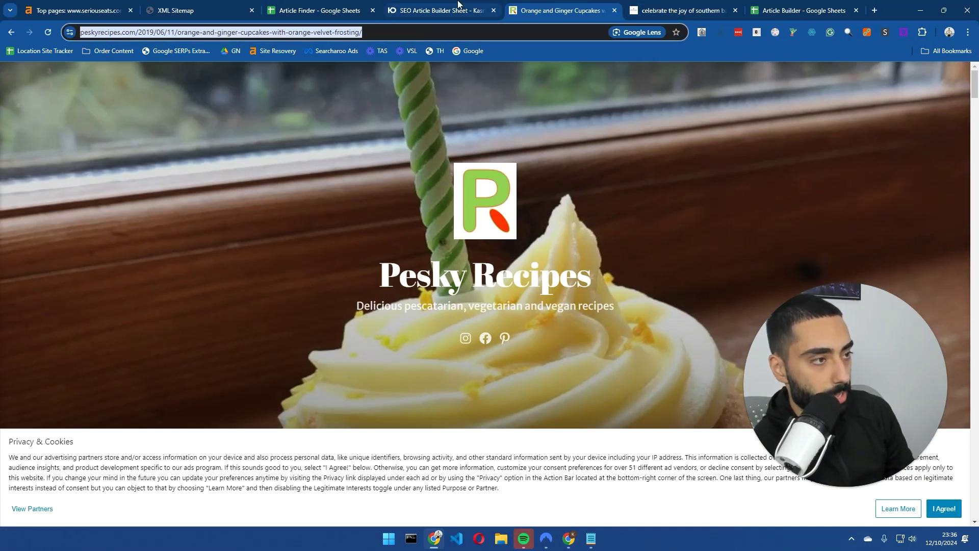
{"action": "left_click", "coordinate": [799, 10]}
{"action": "left_click_drag", "start_coordinate": [799, 10], "coordinate": [681, 10]}
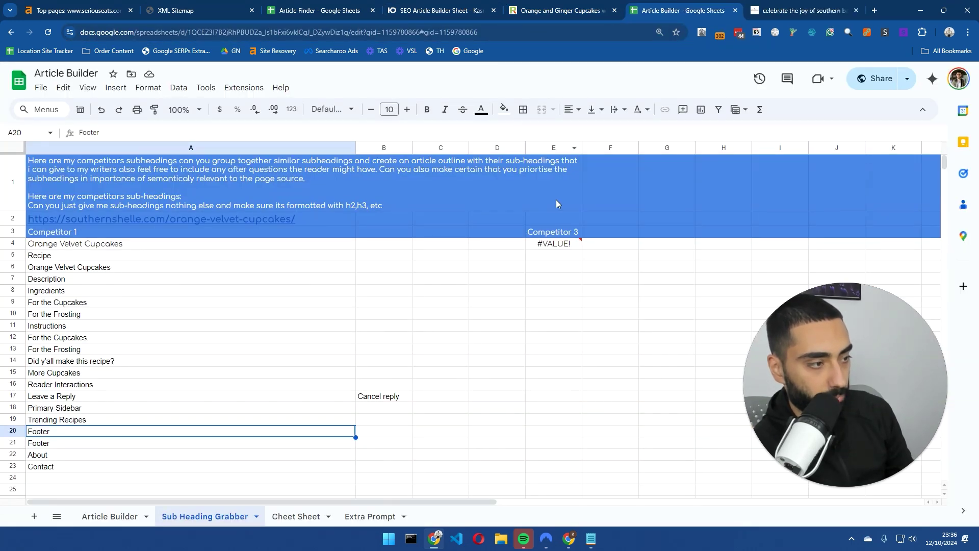
{"action": "left_click", "coordinate": [555, 221]}
{"action": "key", "text": "ctrl+v"}
{"action": "key", "text": "Return"}
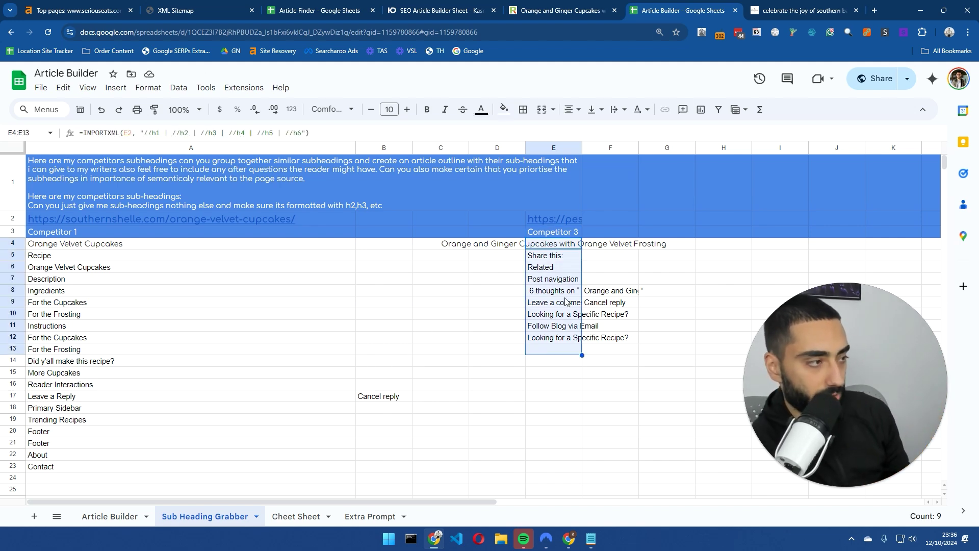
Scroll through the Pesky Recipes article to review it.
{"action": "left_click", "coordinate": [803, 10]}
{"action": "left_click", "coordinate": [606, 10]}
{"action": "scroll", "coordinate": [221, 292], "scroll_direction": "down", "scroll_amount": 15}
{"action": "scroll", "coordinate": [200, 264], "scroll_direction": "down", "scroll_amount": 8}
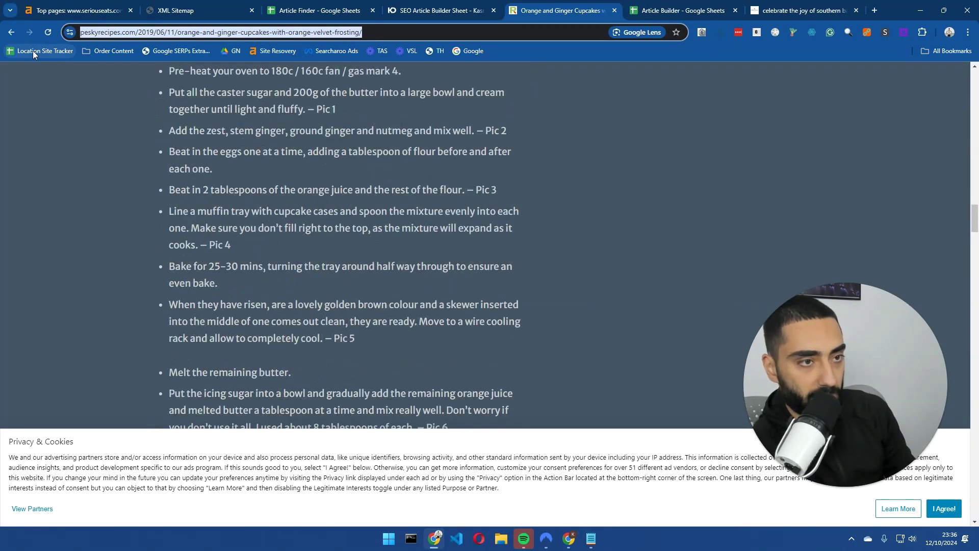
Open Seitan Beats Your Meat's vegan red velvet cupcakes result and accept its data consent prompt.
{"action": "left_click", "coordinate": [11, 32]}
{"action": "scroll", "coordinate": [220, 310], "scroll_direction": "down", "scroll_amount": 4}
{"action": "scroll", "coordinate": [220, 309], "scroll_direction": "down", "scroll_amount": 3}
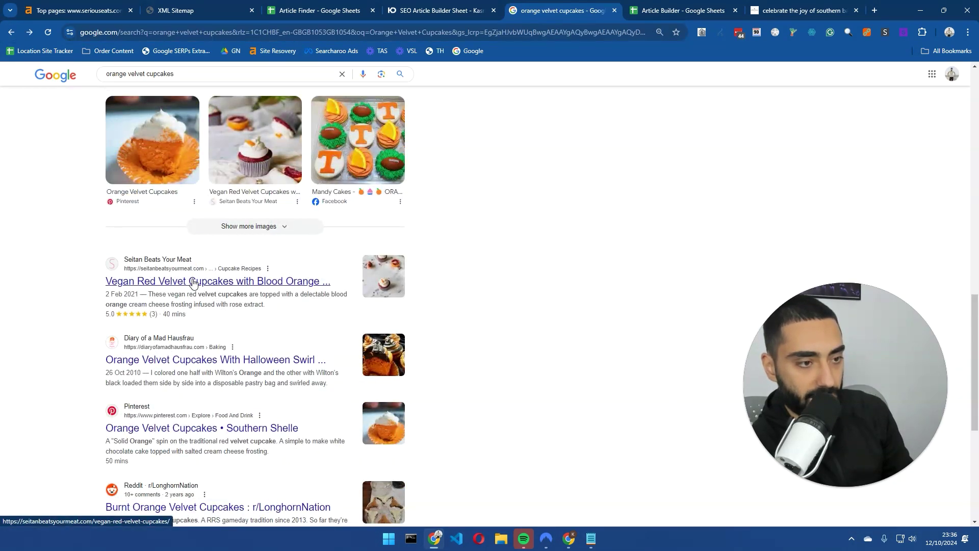
{"action": "left_click", "coordinate": [193, 283]}
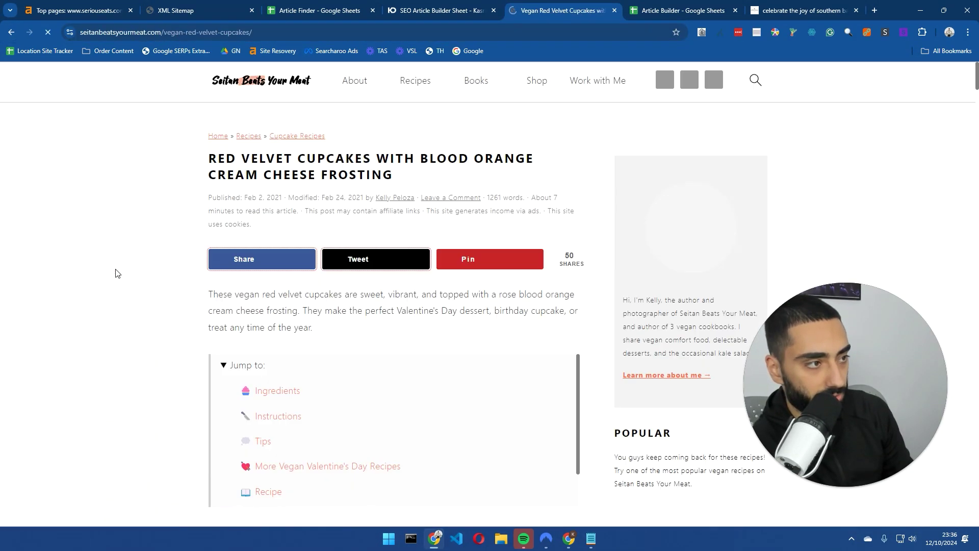
{"action": "scroll", "coordinate": [163, 263], "scroll_direction": "down", "scroll_amount": 15}
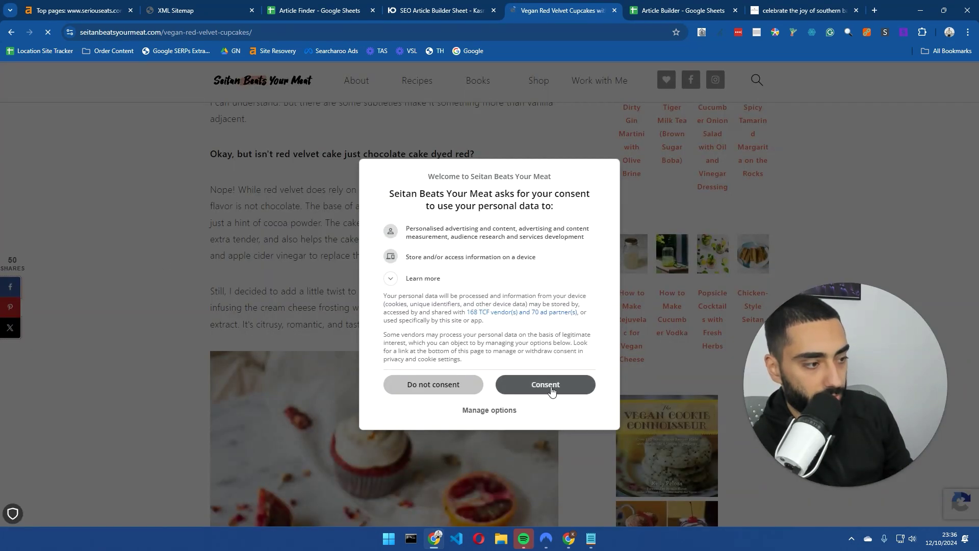
{"action": "left_click", "coordinate": [545, 384]}
{"action": "scroll", "coordinate": [198, 243], "scroll_direction": "down", "scroll_amount": 10}
{"action": "scroll", "coordinate": [199, 243], "scroll_direction": "down", "scroll_amount": 10}
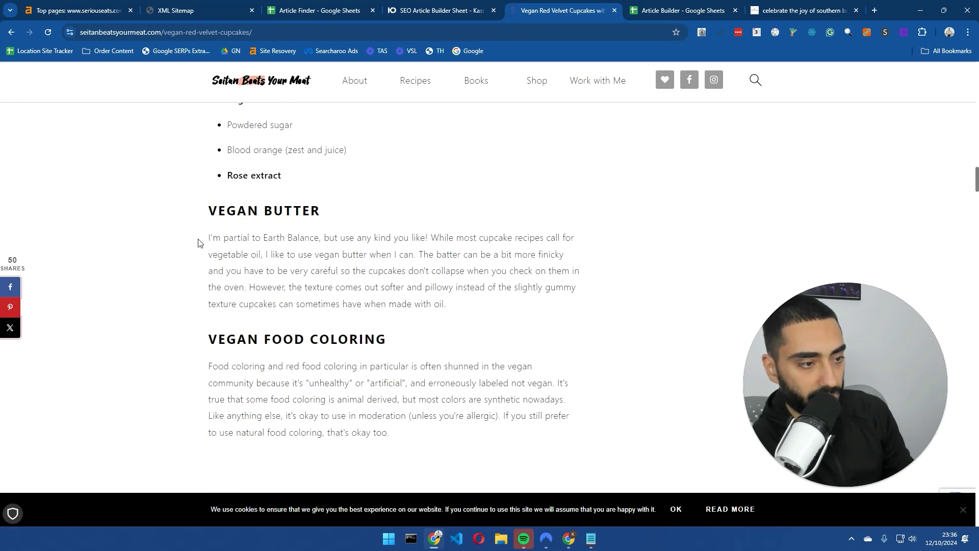
Replace Competitor 3's link in E2 with the Seitan Beats URL and check its imported subheadings.
{"action": "left_click", "coordinate": [678, 10]}
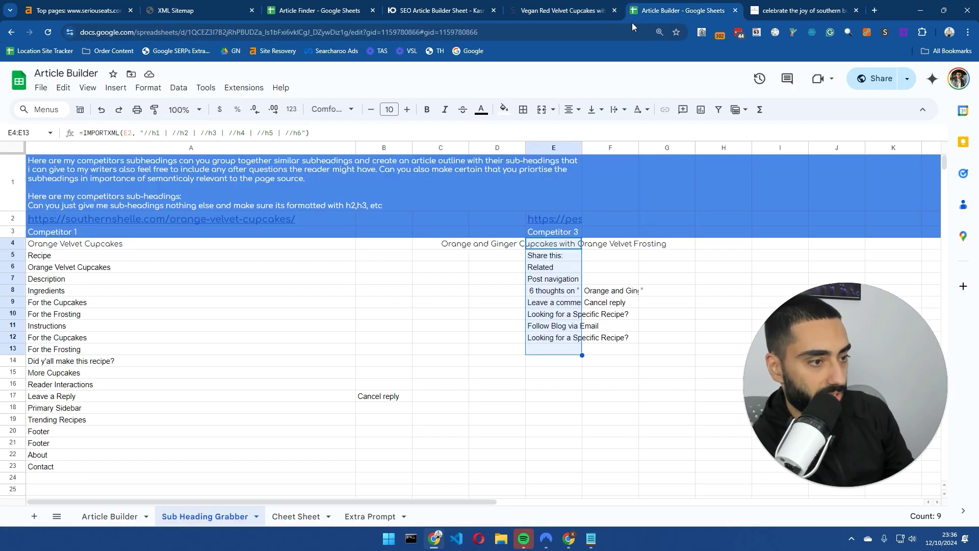
{"action": "left_click", "coordinate": [554, 217]}
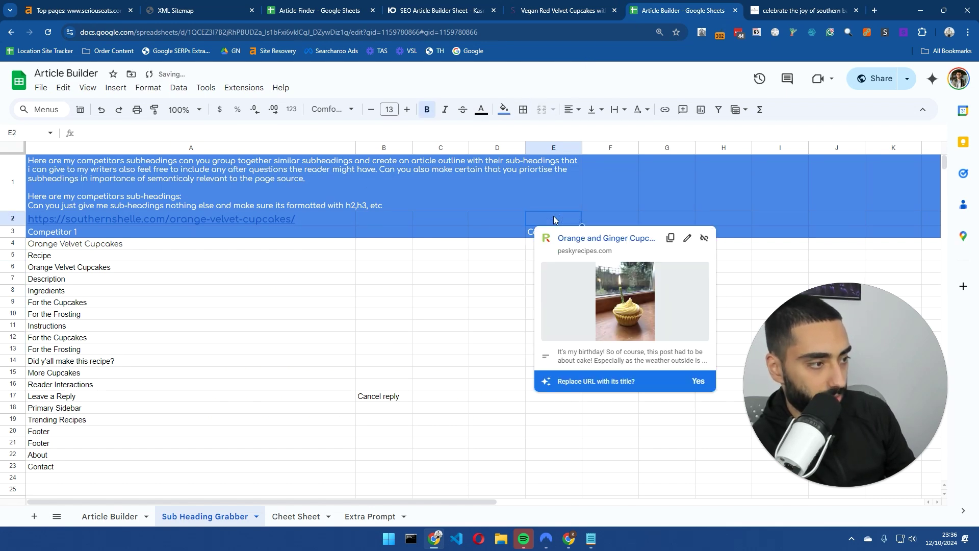
{"action": "key", "text": "BackSpace"}
{"action": "key", "text": "ctrl+v"}
{"action": "left_click", "coordinate": [553, 302]}
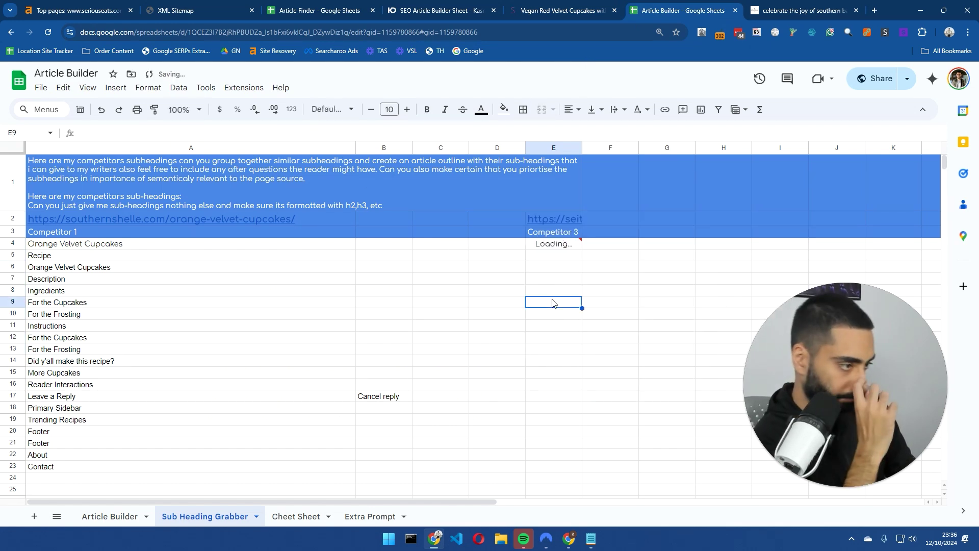
{"action": "scroll", "coordinate": [553, 306], "scroll_direction": "down", "scroll_amount": 4}
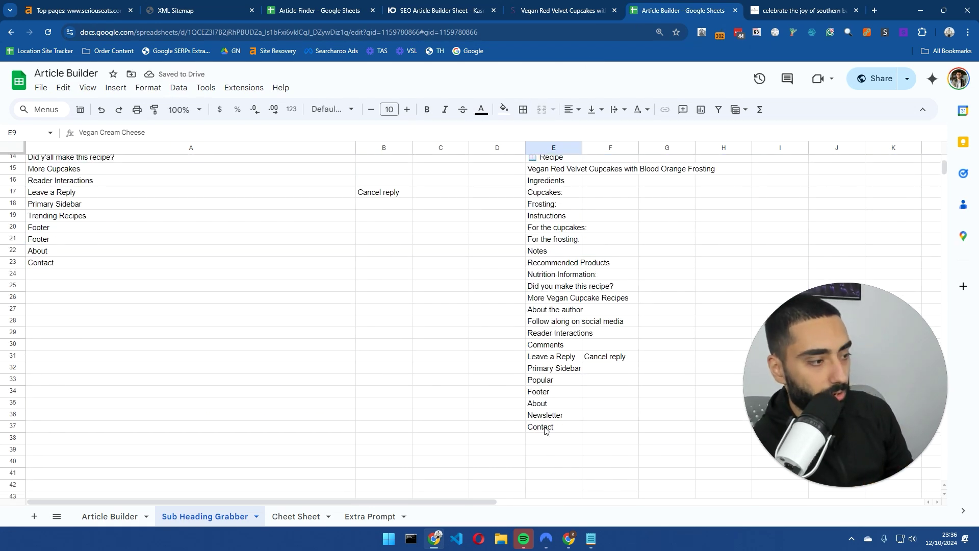
{"action": "scroll", "coordinate": [544, 312], "scroll_direction": "up", "scroll_amount": 4}
{"action": "left_click", "coordinate": [545, 334]}
{"action": "left_click", "coordinate": [545, 346]}
{"action": "left_click", "coordinate": [550, 360]}
Copy the whole prompt block A1:E37, including all competitor subheadings.
{"action": "scroll", "coordinate": [555, 388], "scroll_direction": "down", "scroll_amount": 1}
{"action": "scroll", "coordinate": [557, 418], "scroll_direction": "down", "scroll_amount": 3}
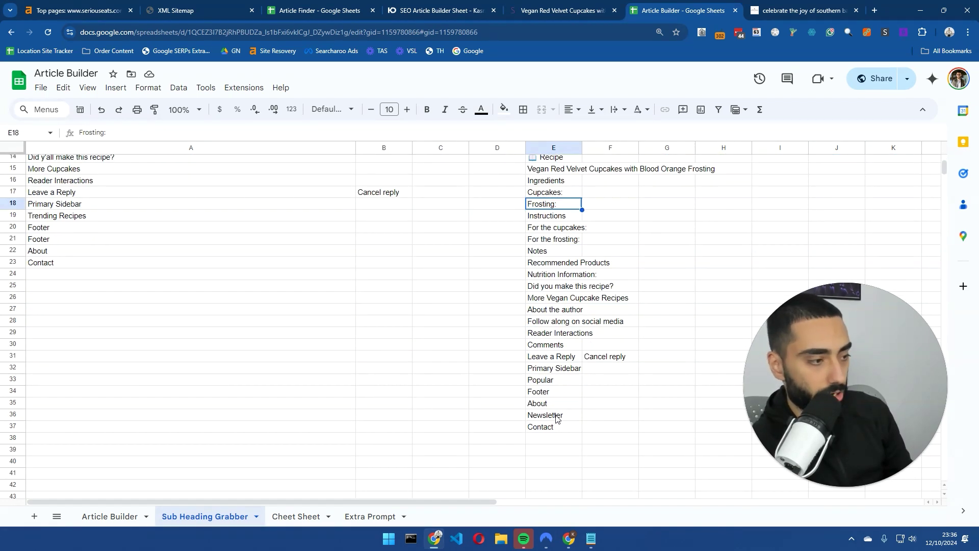
{"action": "left_click_drag", "start_coordinate": [553, 426], "coordinate": [148, 201]}
{"action": "key", "text": "ctrl+c"}
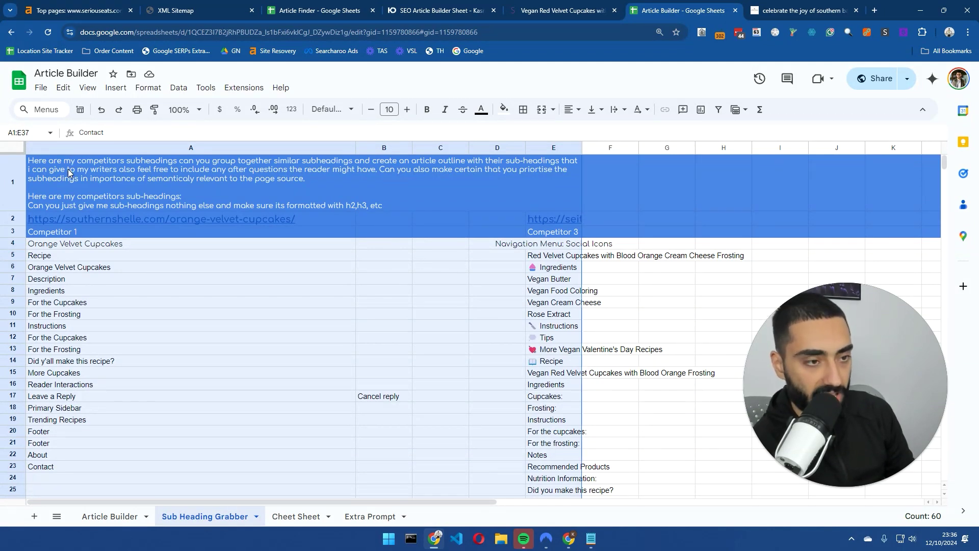
{"action": "left_click", "coordinate": [70, 176]}
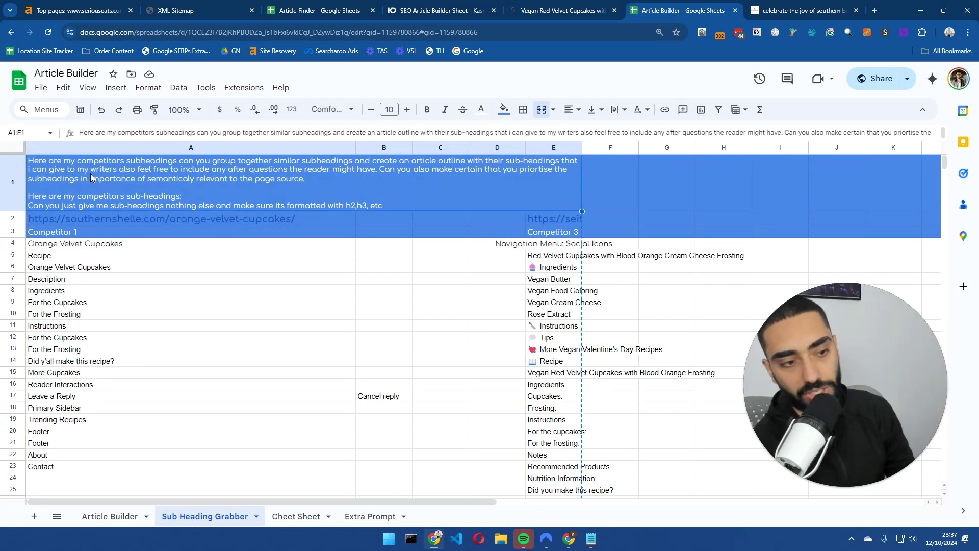
Send the copied prompt and competitor subheadings to ChatGPT in a new tab.
{"action": "key", "text": "ctrl+t"}
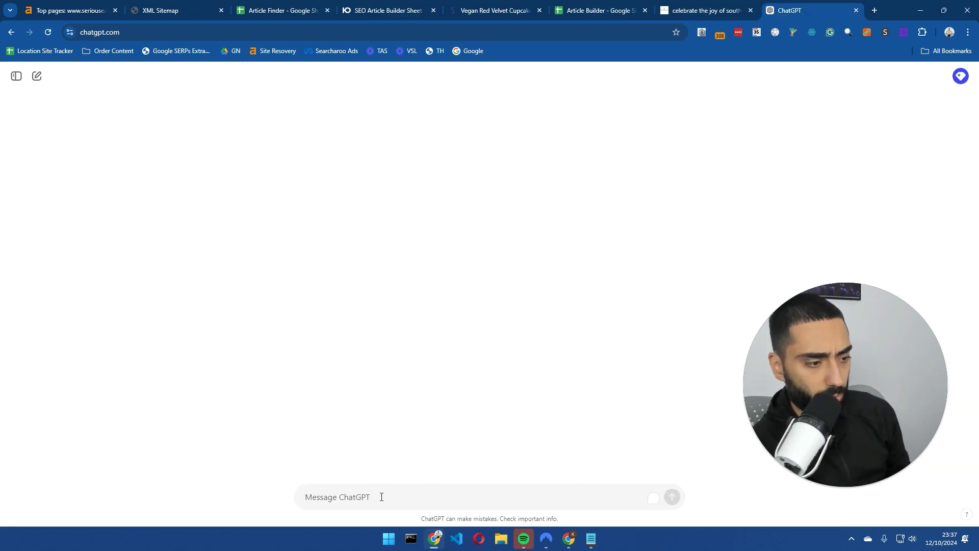
{"action": "key", "text": "ctrl+v"}
{"action": "key", "text": "Return"}
{"action": "key", "text": "ctrl+6"}
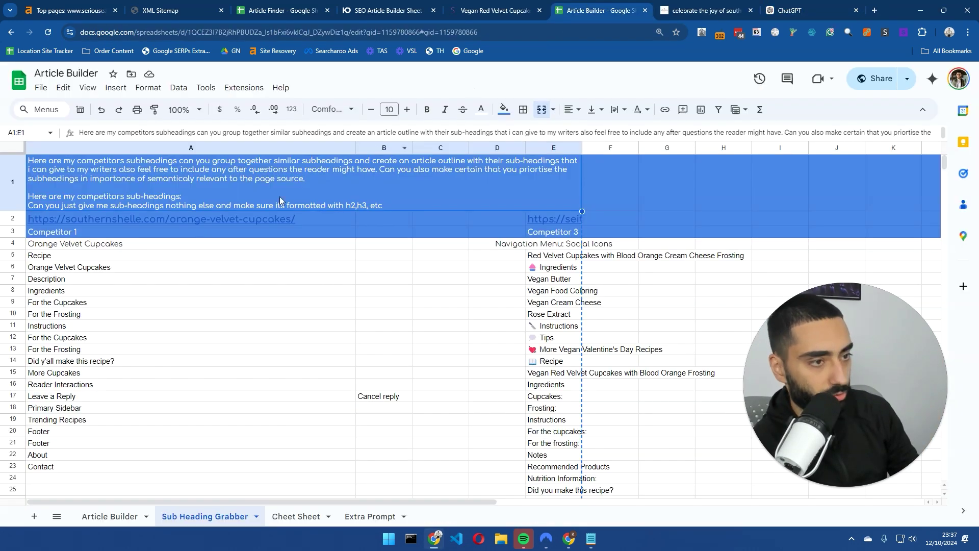
{"action": "scroll", "coordinate": [546, 452], "scroll_direction": "down", "scroll_amount": 5}
{"action": "left_click_drag", "start_coordinate": [543, 387], "coordinate": [218, 205]}
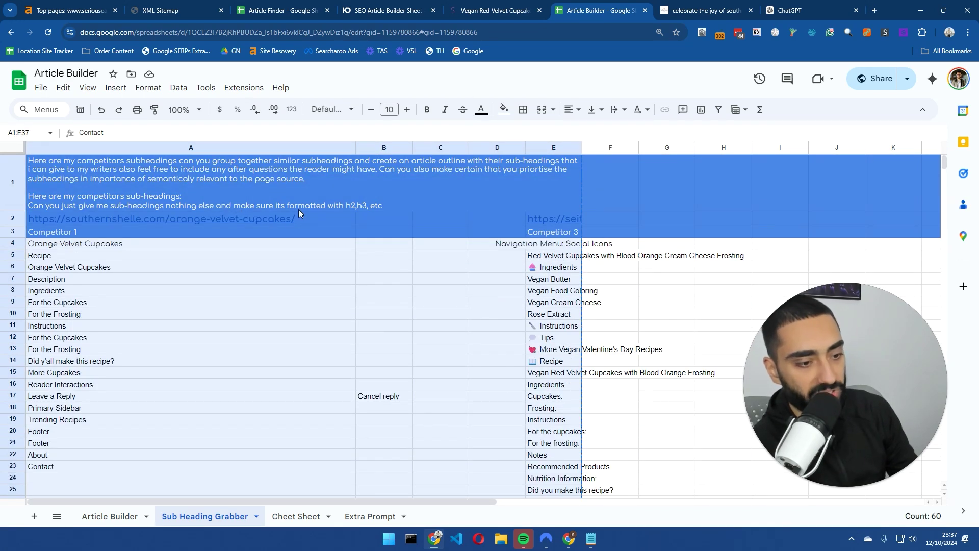
{"action": "key", "text": "ctrl+9"}
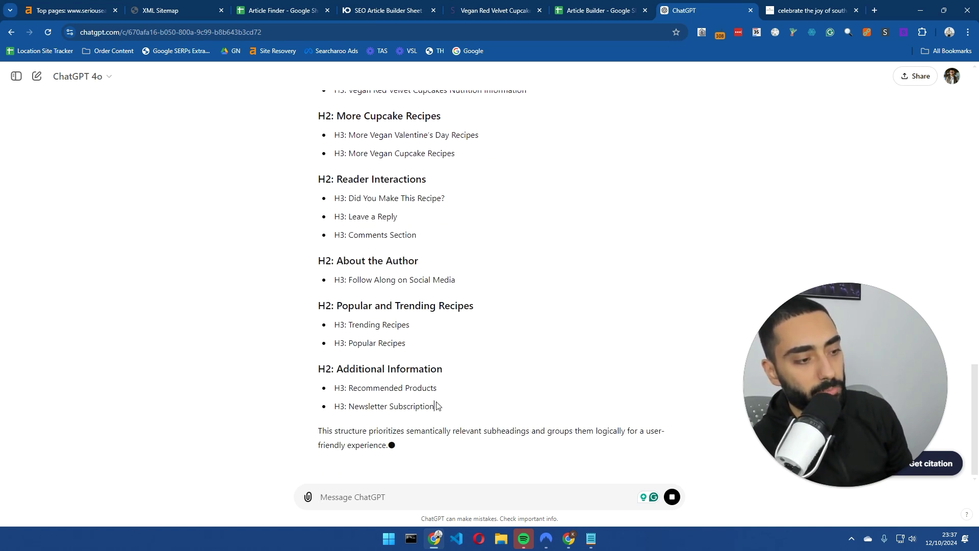
Copy ChatGPT's generated H2/H3 cupcake article outline.
{"action": "scroll", "coordinate": [328, 320], "scroll_direction": "up", "scroll_amount": 10}
{"action": "left_click_drag", "start_coordinate": [432, 403], "coordinate": [421, 321]}
{"action": "right_click", "coordinate": [329, 198]}
{"action": "left_click", "coordinate": [360, 208]}
{"action": "left_click", "coordinate": [286, 248]}
{"action": "scroll", "coordinate": [424, 288], "scroll_direction": "down", "scroll_amount": 13}
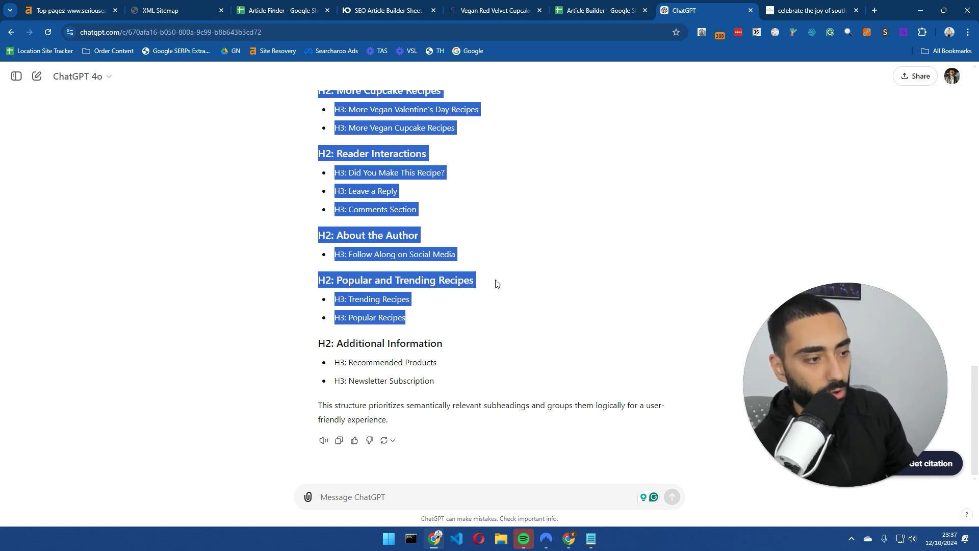
Replace the Sub Headings cell B6 on the Article Builder sheet with the cupcake outline.
{"action": "left_click", "coordinate": [601, 10]}
{"action": "left_click", "coordinate": [111, 516]}
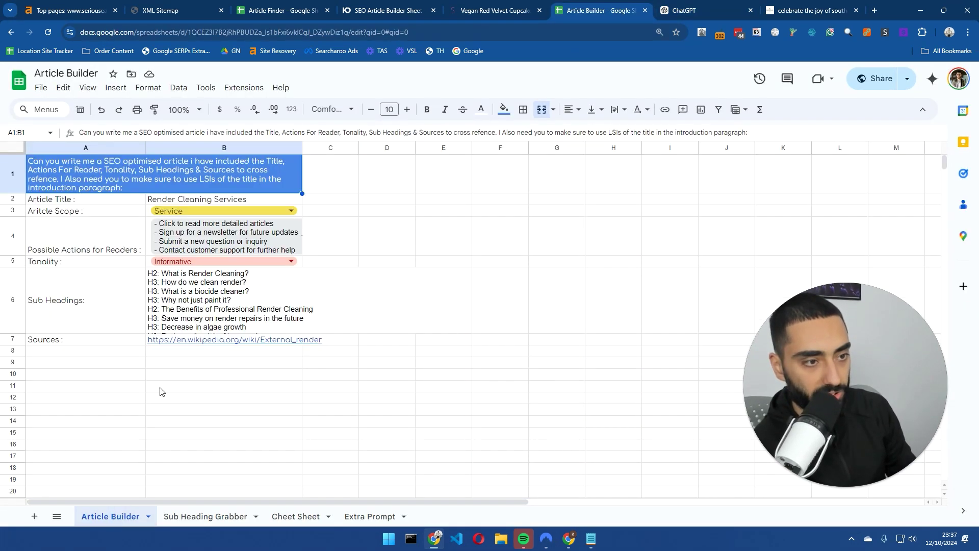
{"action": "left_click", "coordinate": [221, 298]}
{"action": "key", "text": "Delete"}
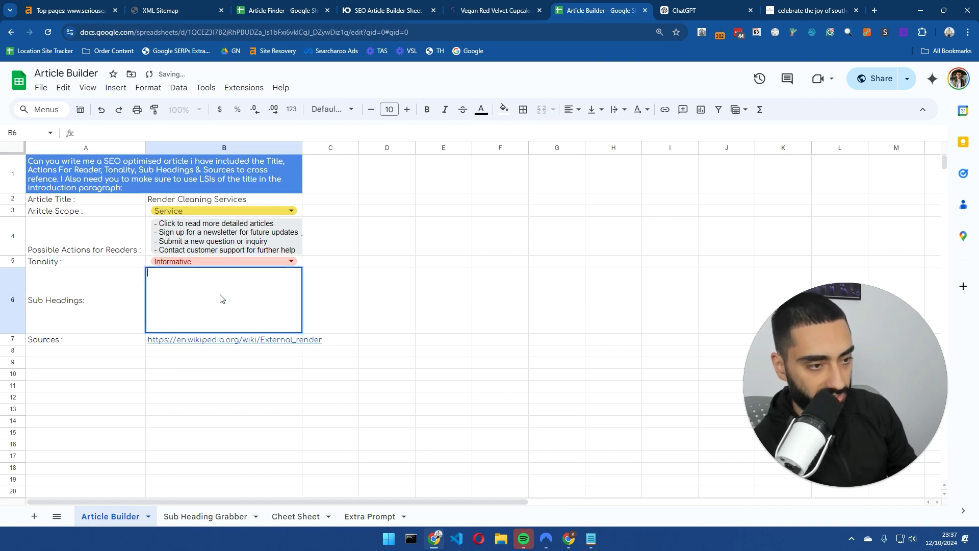
{"action": "key", "text": "ctrl+v"}
{"action": "left_click", "coordinate": [463, 310]}
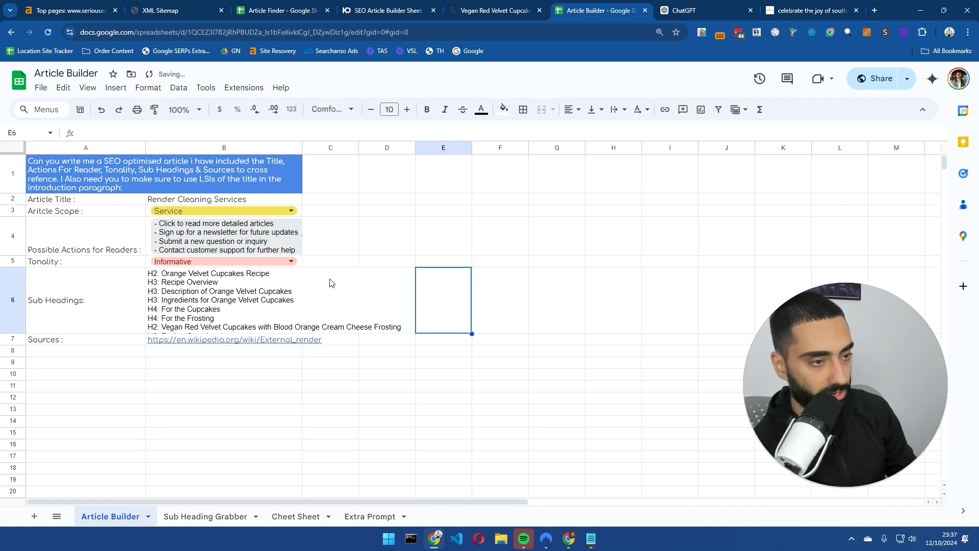
{"action": "left_click", "coordinate": [363, 517]}
{"action": "left_click", "coordinate": [294, 517]}
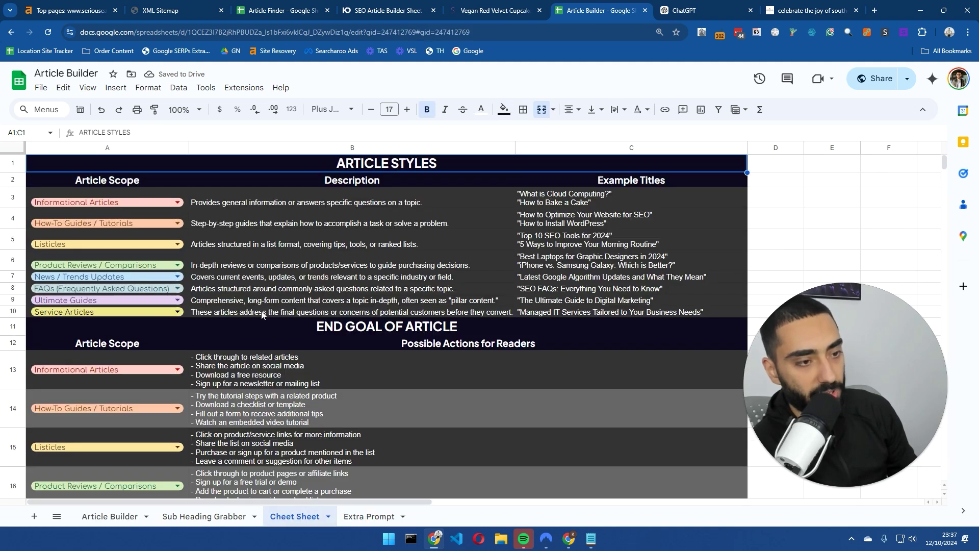
{"action": "left_click", "coordinate": [242, 235]}
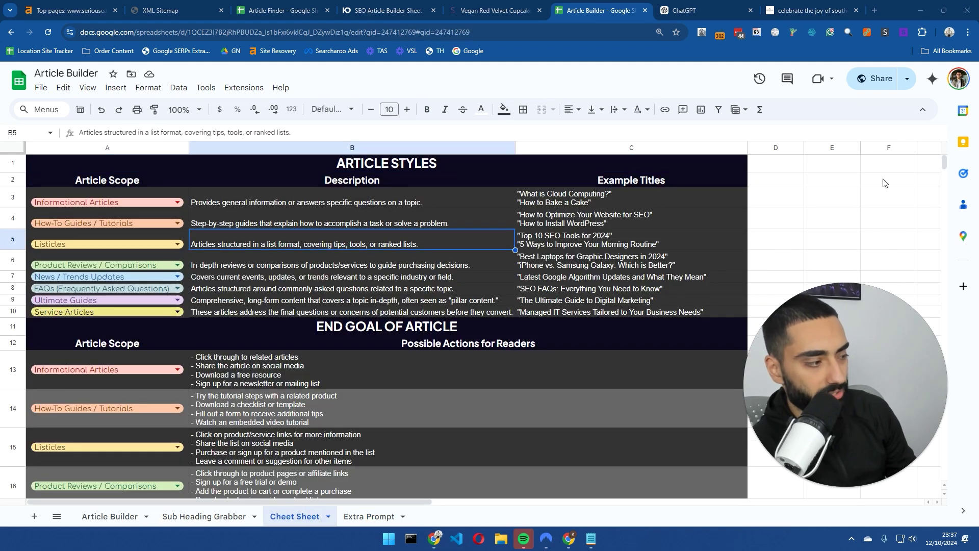
{"action": "left_click", "coordinate": [211, 203]}
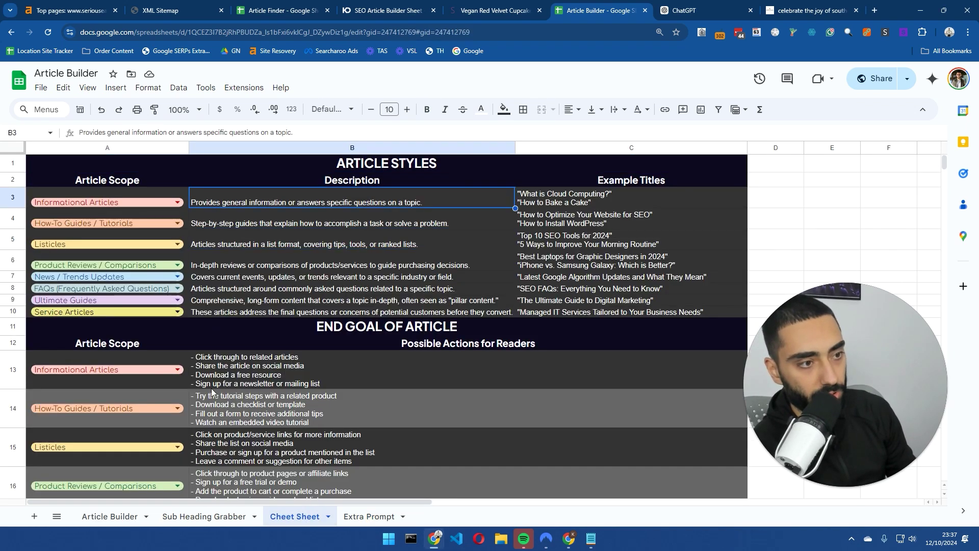
{"action": "left_click", "coordinate": [110, 516]}
{"action": "left_click", "coordinate": [71, 216]}
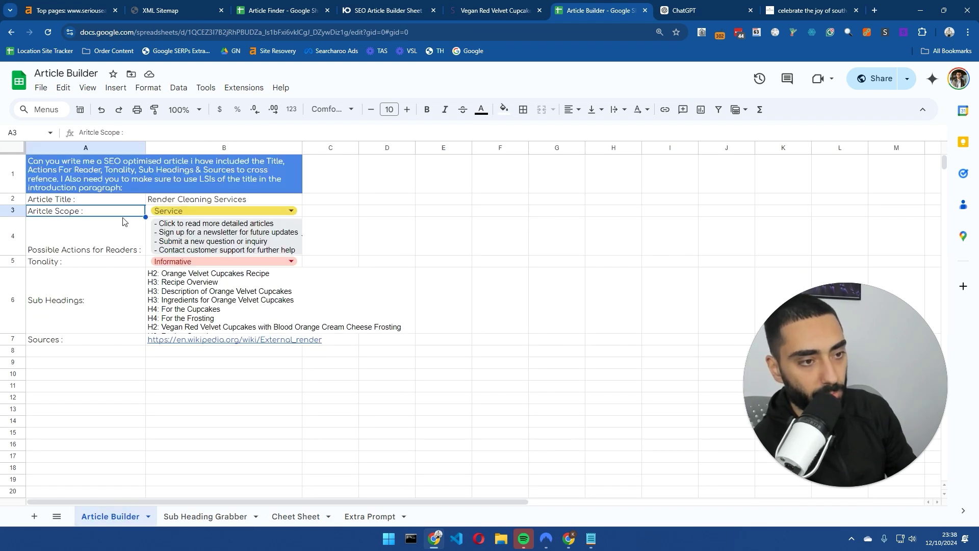
{"action": "left_click", "coordinate": [295, 516]}
{"action": "left_click_drag", "start_coordinate": [214, 190], "coordinate": [219, 300]}
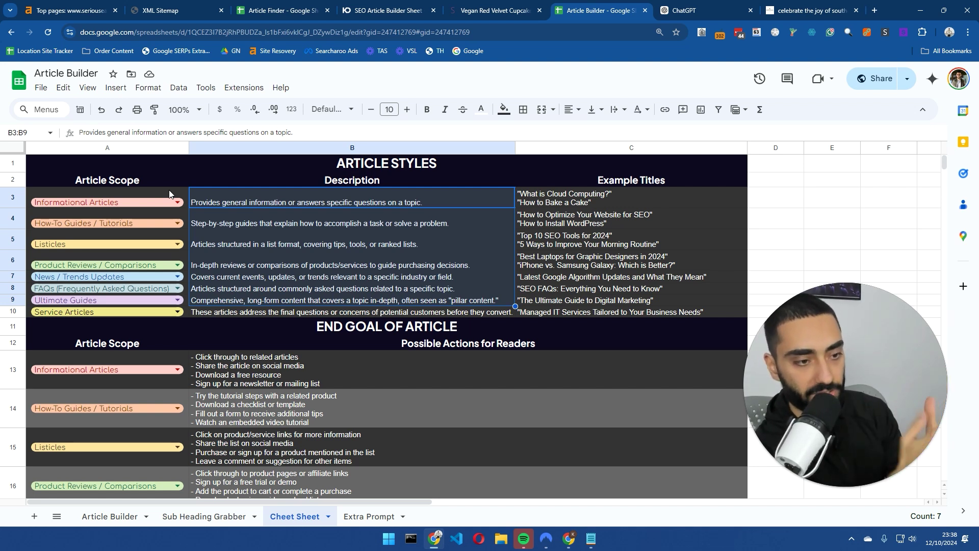
{"action": "scroll", "coordinate": [200, 283], "scroll_direction": "down", "scroll_amount": 2}
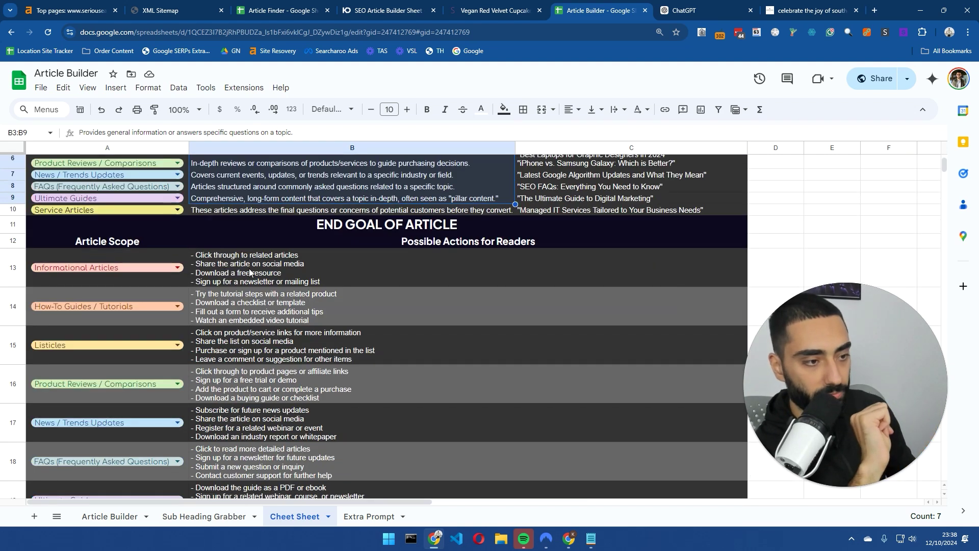
{"action": "scroll", "coordinate": [244, 276], "scroll_direction": "up", "scroll_amount": 2}
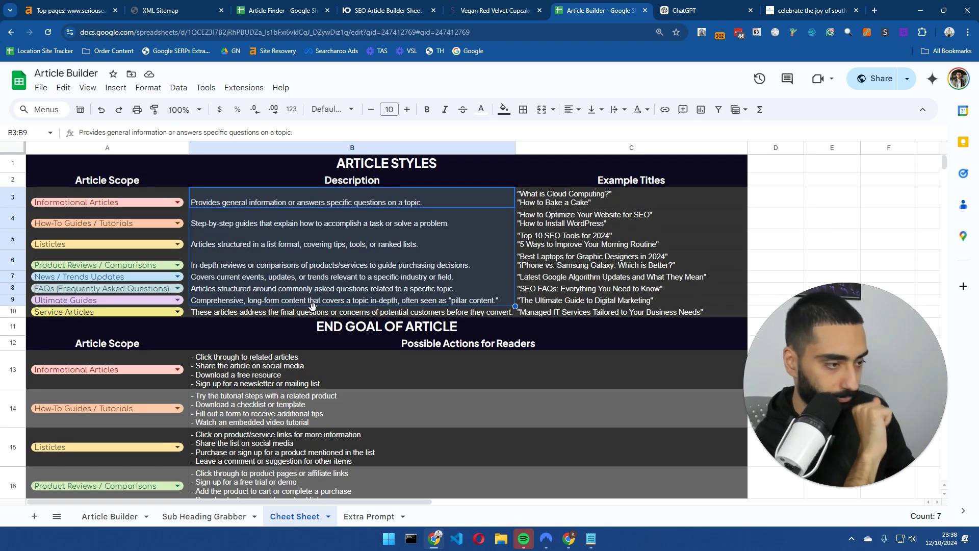
{"action": "left_click_drag", "start_coordinate": [323, 365], "coordinate": [305, 322]}
{"action": "scroll", "coordinate": [306, 431], "scroll_direction": "down", "scroll_amount": 1}
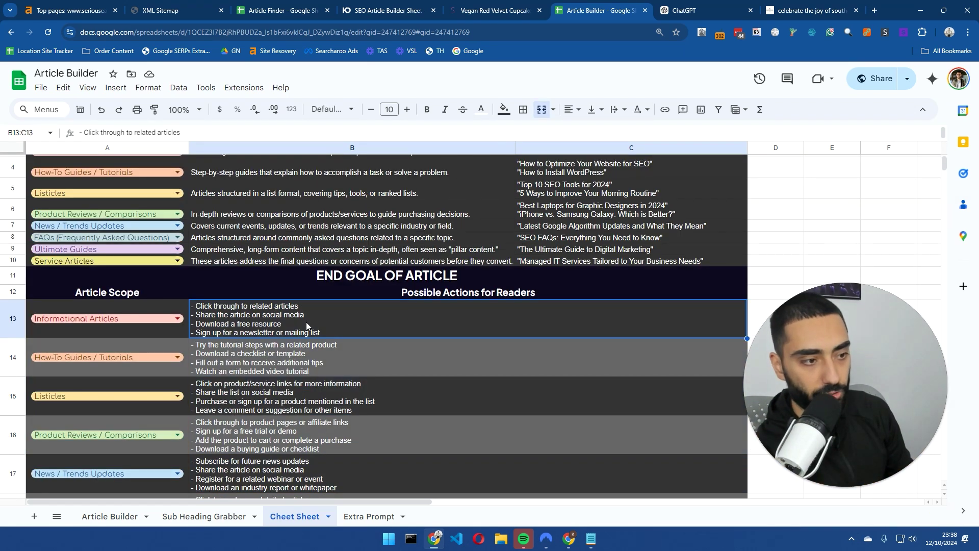
{"action": "left_click", "coordinate": [319, 357]}
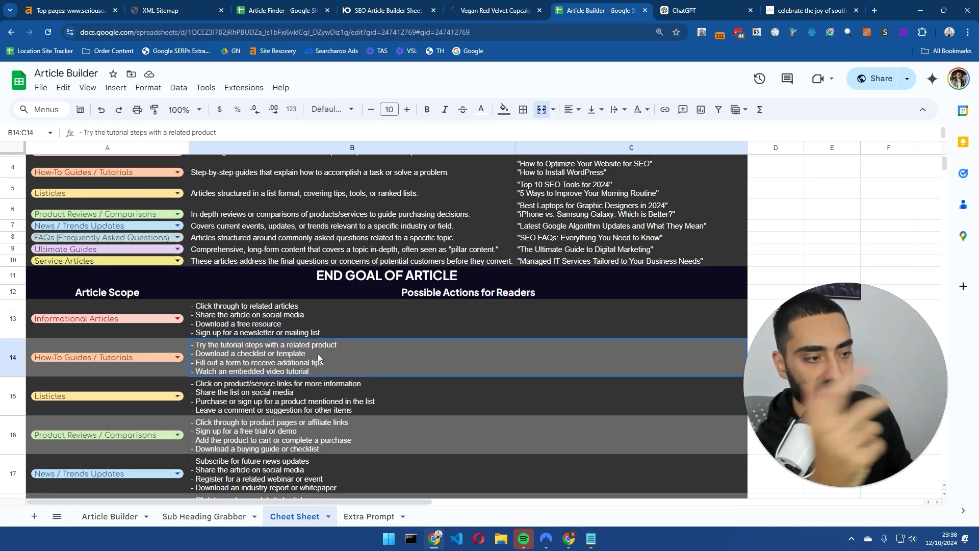
{"action": "scroll", "coordinate": [314, 400], "scroll_direction": "down", "scroll_amount": 1}
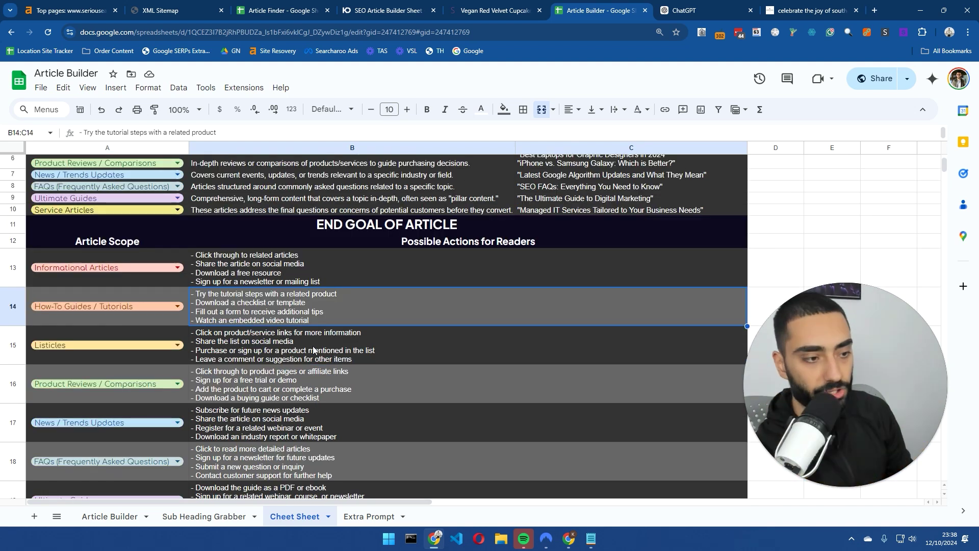
{"action": "scroll", "coordinate": [277, 398], "scroll_direction": "down", "scroll_amount": 5}
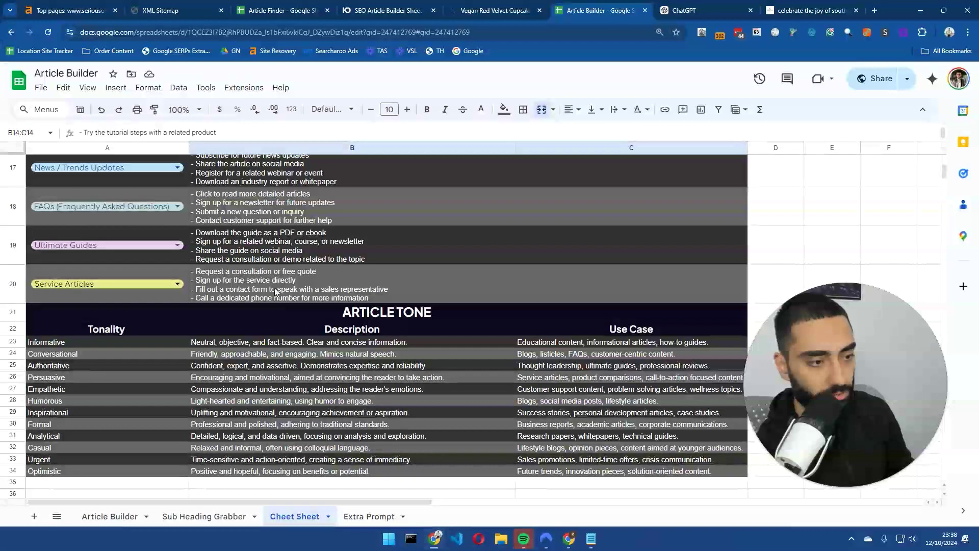
{"action": "left_click_drag", "start_coordinate": [275, 285], "coordinate": [270, 179]}
{"action": "scroll", "coordinate": [268, 359], "scroll_direction": "down", "scroll_amount": 2}
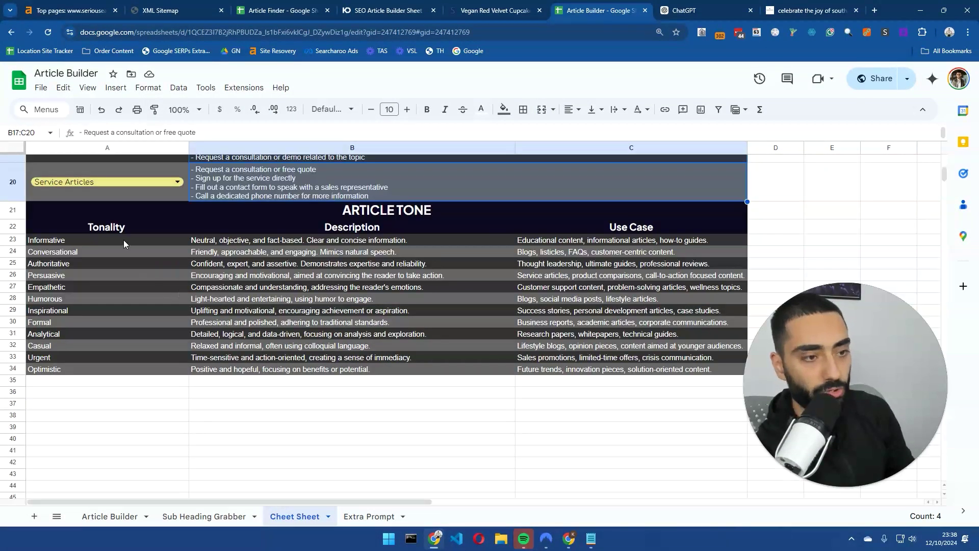
{"action": "left_click_drag", "start_coordinate": [123, 240], "coordinate": [125, 358]}
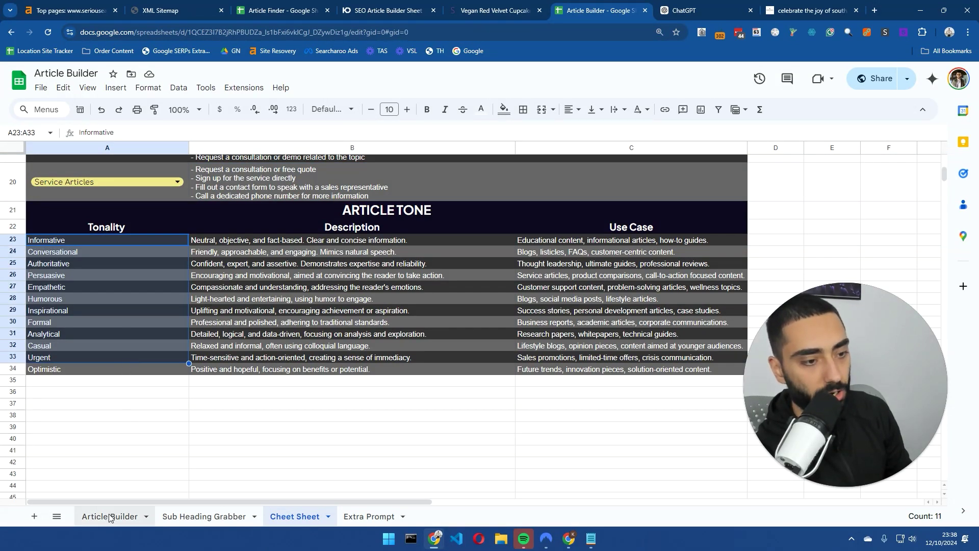
Set scope to How-To Guides / Tutorials, title Orange Velvet Cupcakes Recipe, and tonality Informative.
{"action": "left_click", "coordinate": [109, 516]}
{"action": "double_click", "coordinate": [210, 214]}
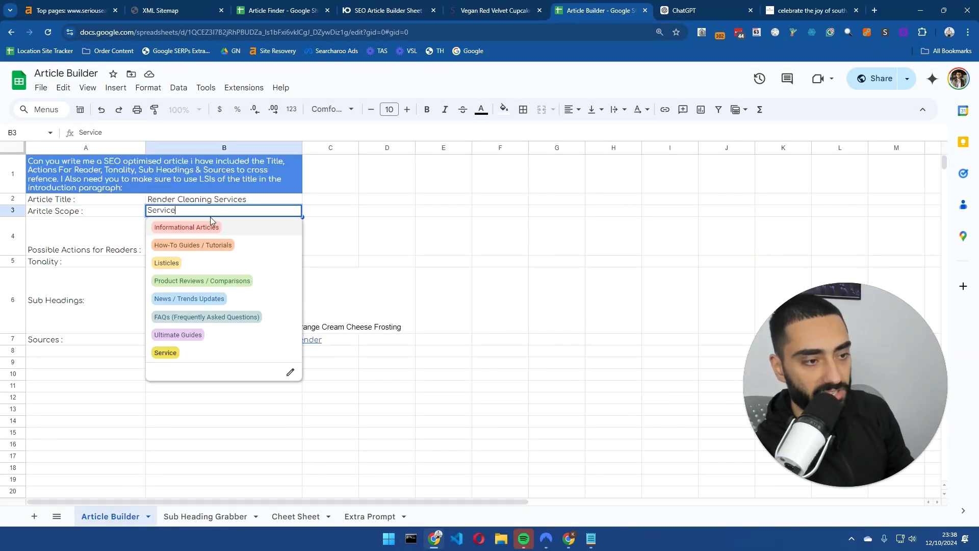
{"action": "left_click", "coordinate": [241, 248]}
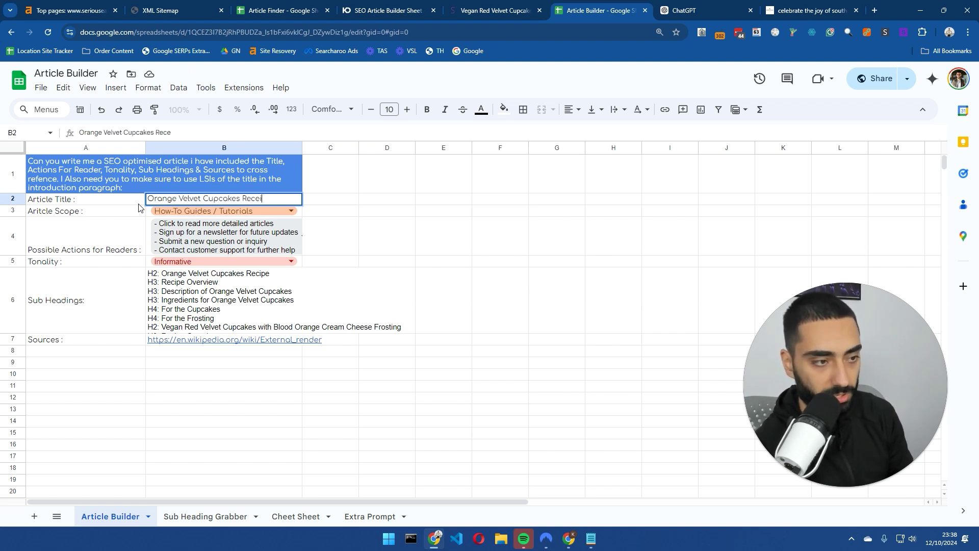
{"action": "key", "text": "Return"}
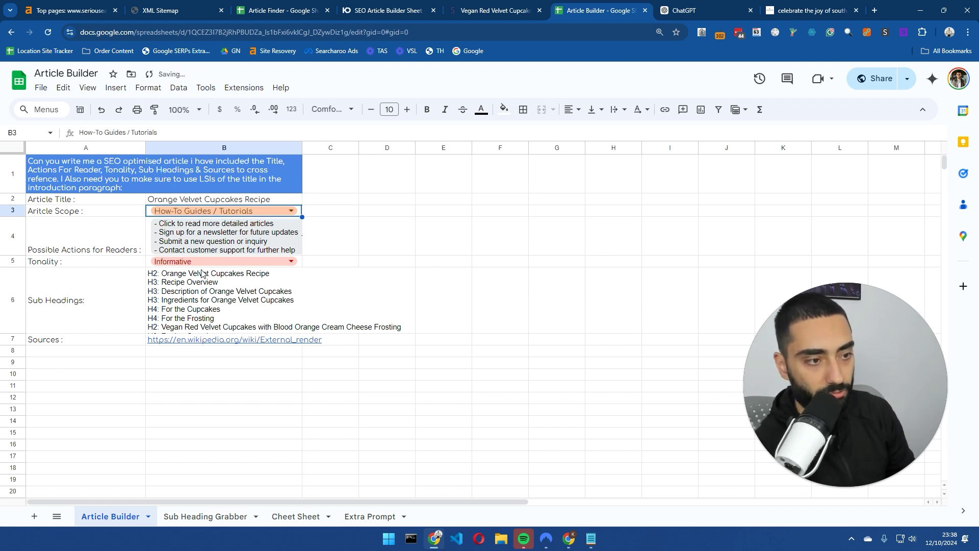
{"action": "left_click", "coordinate": [197, 261]}
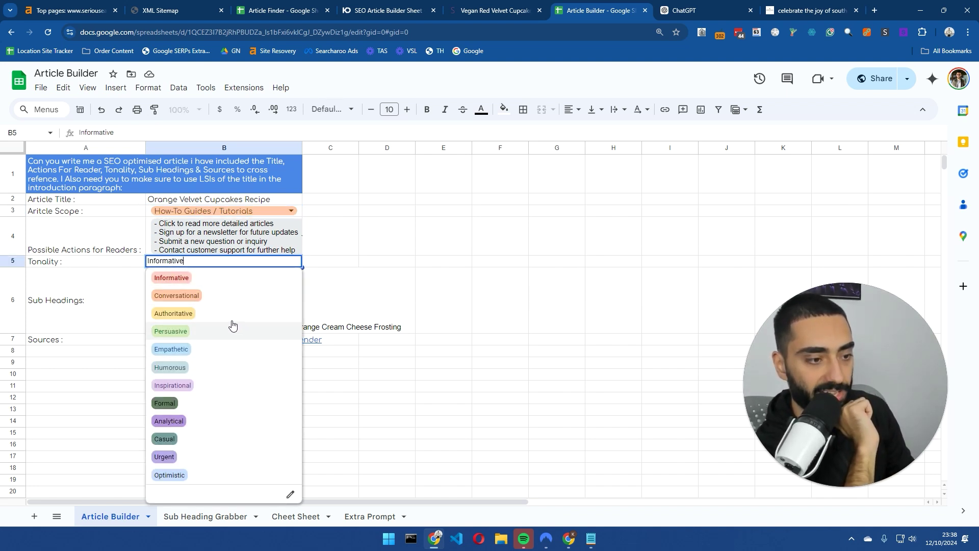
{"action": "left_click", "coordinate": [199, 283]}
Choose the related-articles set of reader actions, then select the Sources link.
{"action": "double_click", "coordinate": [222, 240]}
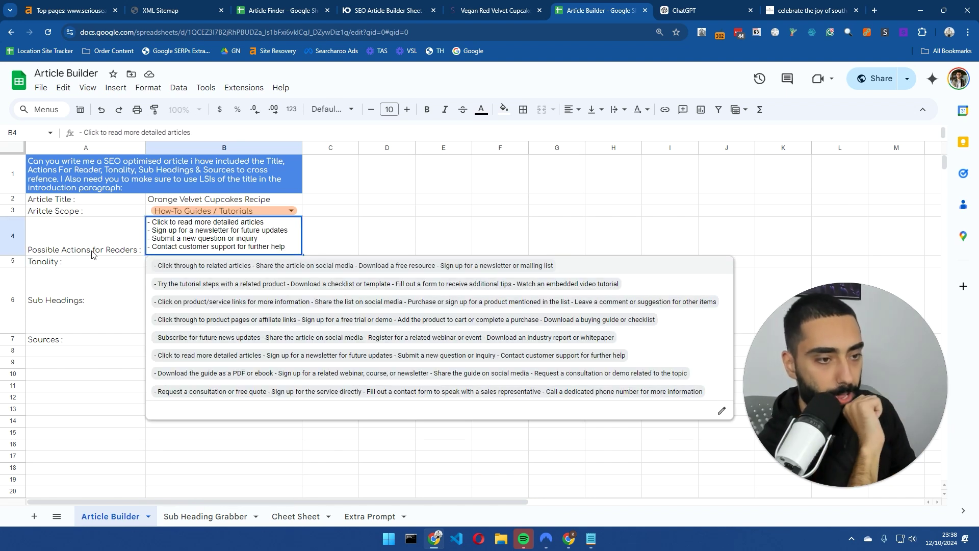
{"action": "left_click", "coordinate": [77, 249]}
{"action": "double_click", "coordinate": [216, 236]}
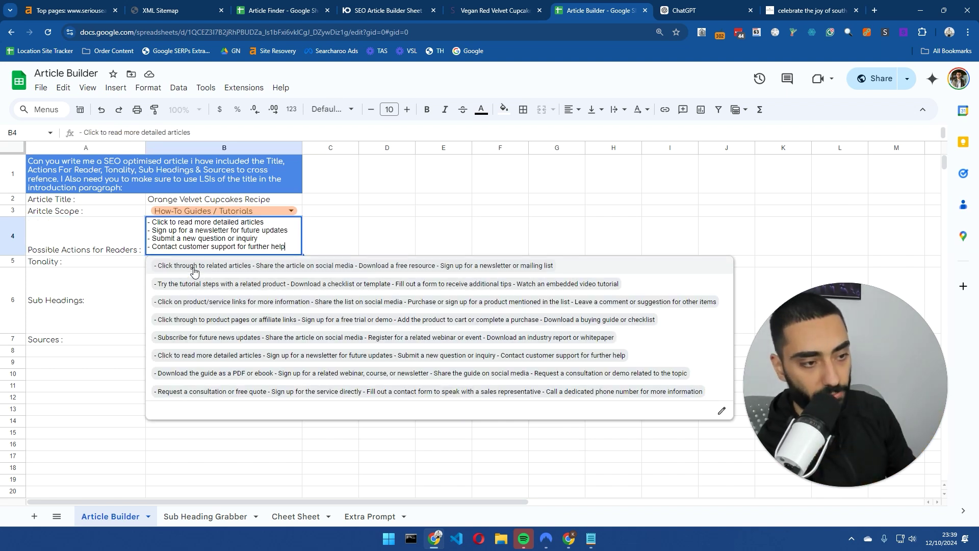
{"action": "left_click", "coordinate": [193, 267]}
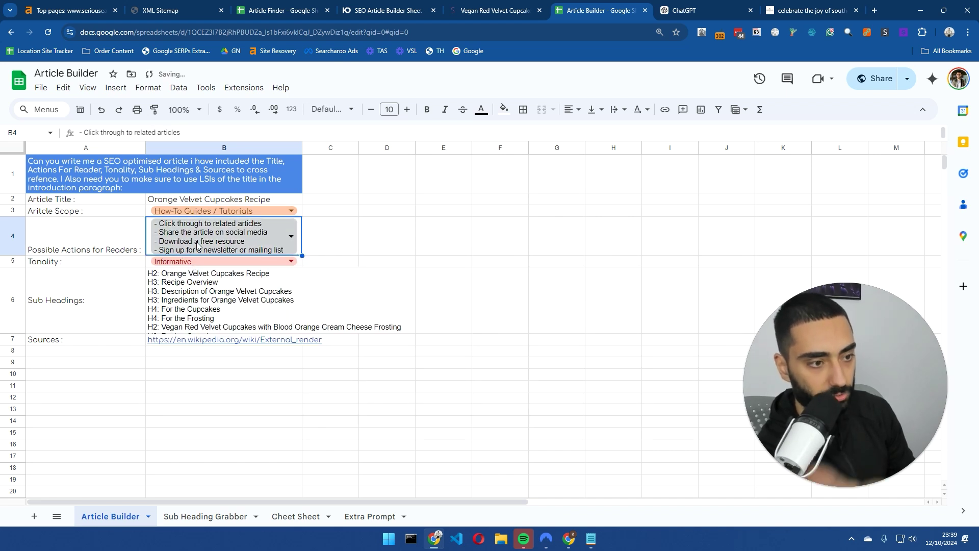
{"action": "left_click", "coordinate": [64, 343]}
{"action": "left_click", "coordinate": [192, 339]}
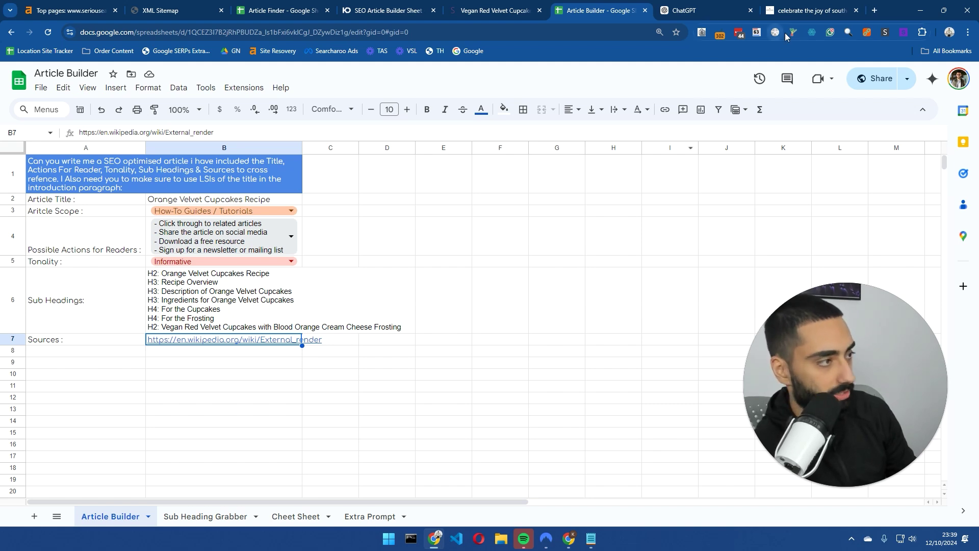
Search Google for 'orange velvet cake', then refine the search toward a Wikipedia page.
{"action": "left_click", "coordinate": [810, 10]}
{"action": "left_click", "coordinate": [307, 32]}
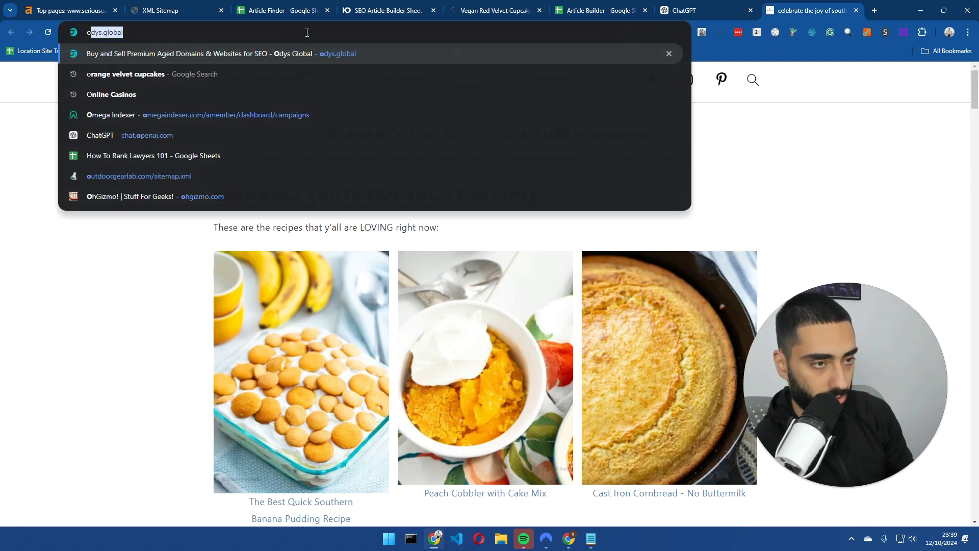
{"action": "type", "text": "orange velvet"}
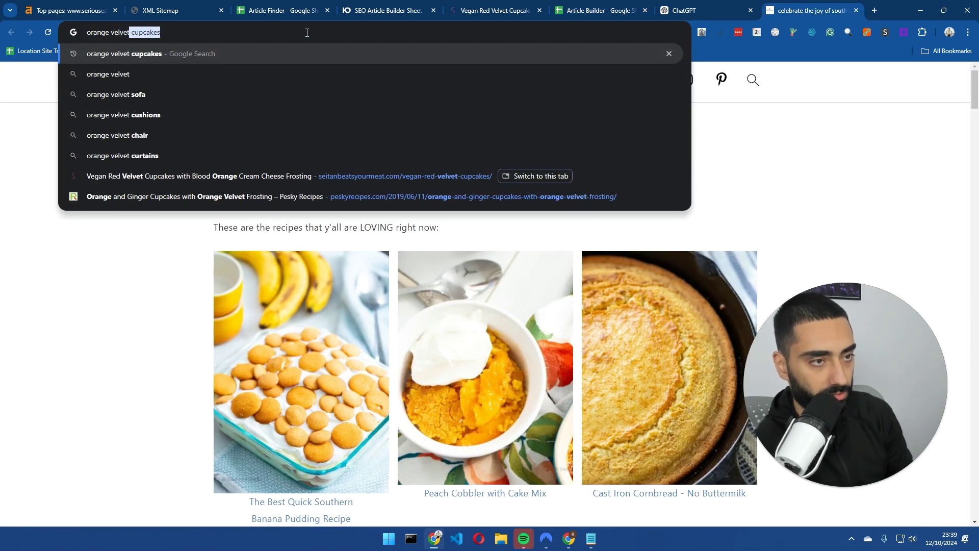
{"action": "type", "text": " cake"}
{"action": "key", "text": "Return"}
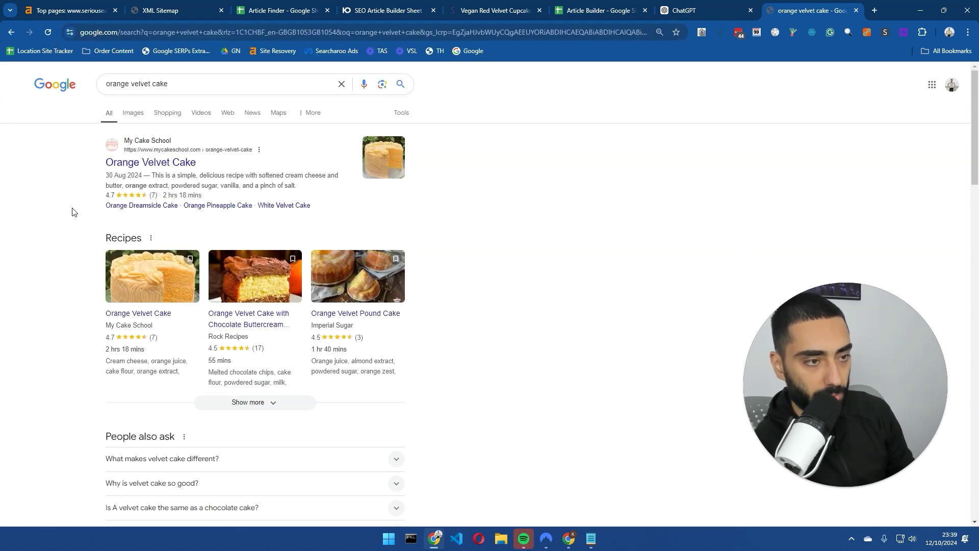
{"action": "scroll", "coordinate": [71, 211], "scroll_direction": "down", "scroll_amount": 5}
{"action": "scroll", "coordinate": [72, 212], "scroll_direction": "up", "scroll_amount": 5}
{"action": "left_click", "coordinate": [185, 83]}
{"action": "type", "text": "wi"}
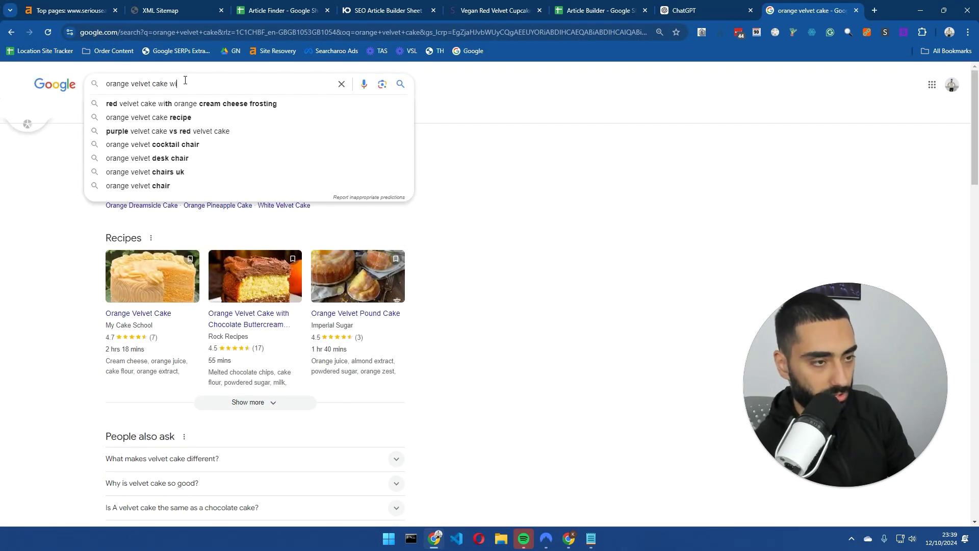
{"action": "type", "text": "kic"}
{"action": "type", "text": "edia"}
{"action": "key", "text": "Return"}
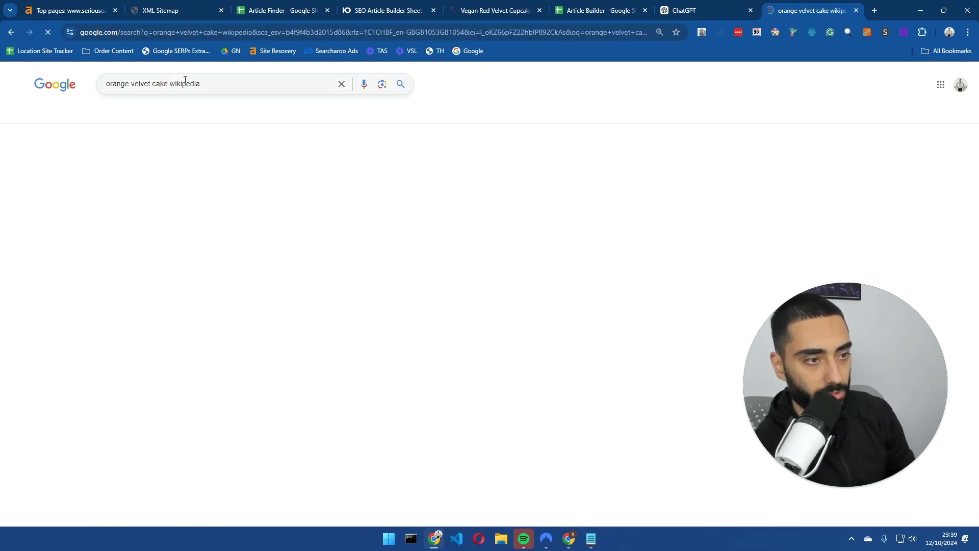
Open the Wikipedia Red velvet cake article and find mentions of 'oran'.
{"action": "scroll", "coordinate": [102, 308], "scroll_direction": "down", "scroll_amount": 1}
{"action": "left_click", "coordinate": [142, 301]}
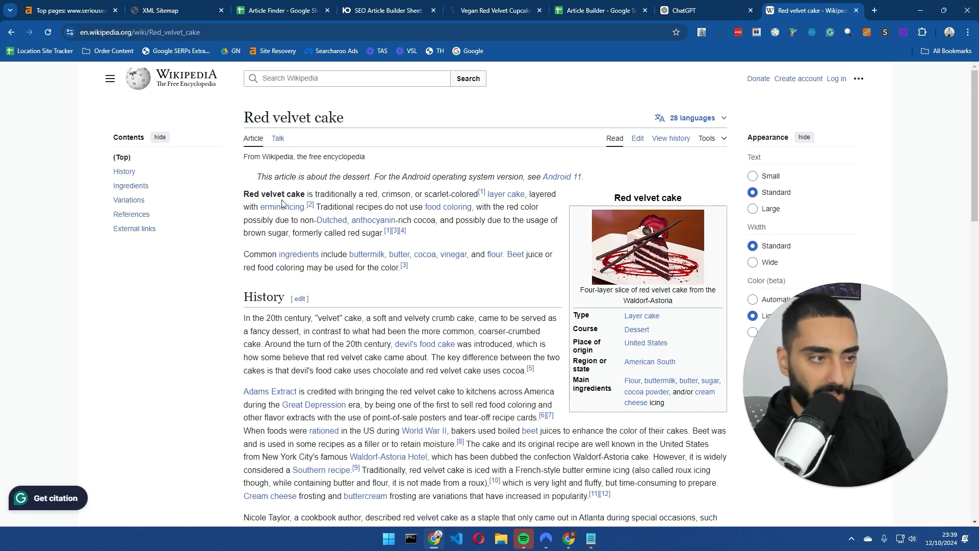
{"action": "left_click", "coordinate": [188, 34]}
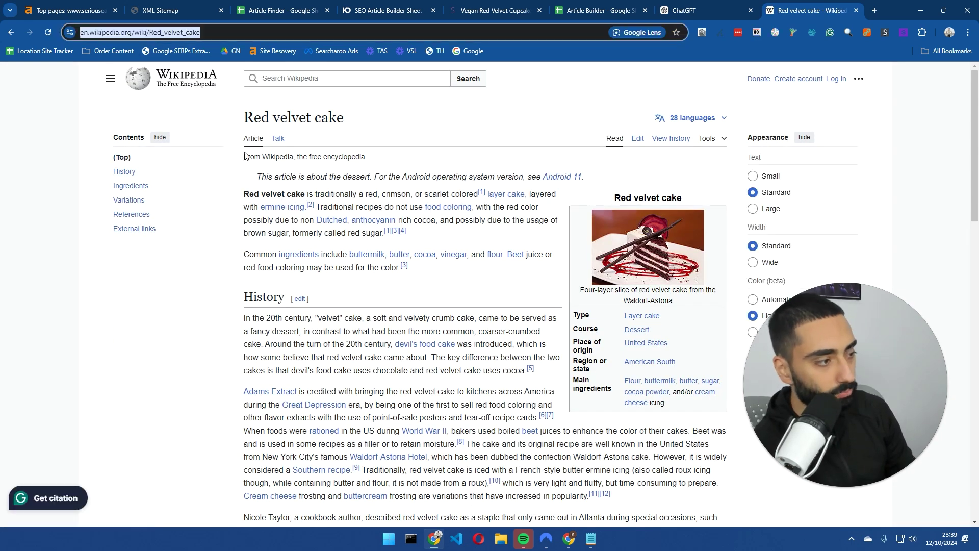
{"action": "key", "text": "ctrl+f"}
{"action": "type", "text": "orang"}
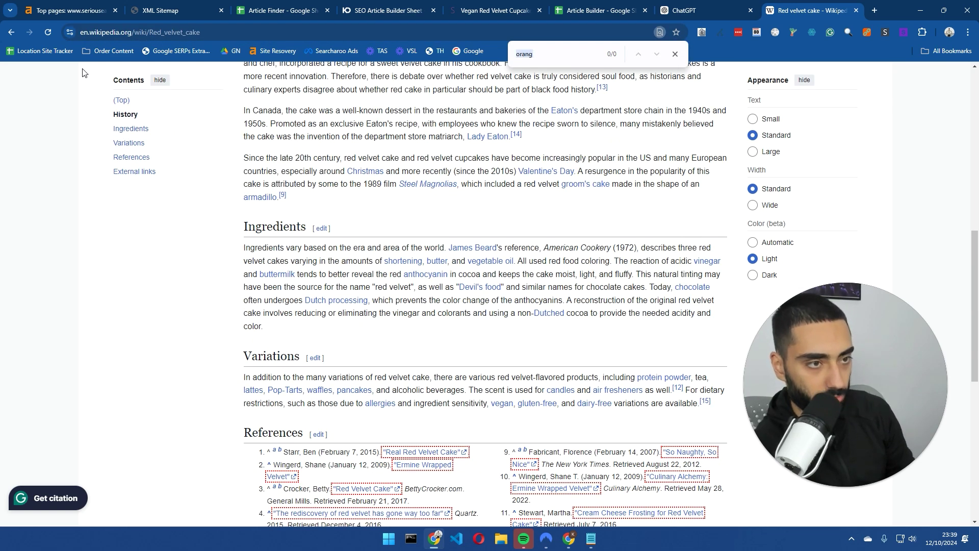
Return to the search results, scan them, and go back to the Article Builder spreadsheet.
{"action": "left_click", "coordinate": [11, 33]}
{"action": "scroll", "coordinate": [73, 256], "scroll_direction": "down", "scroll_amount": 6}
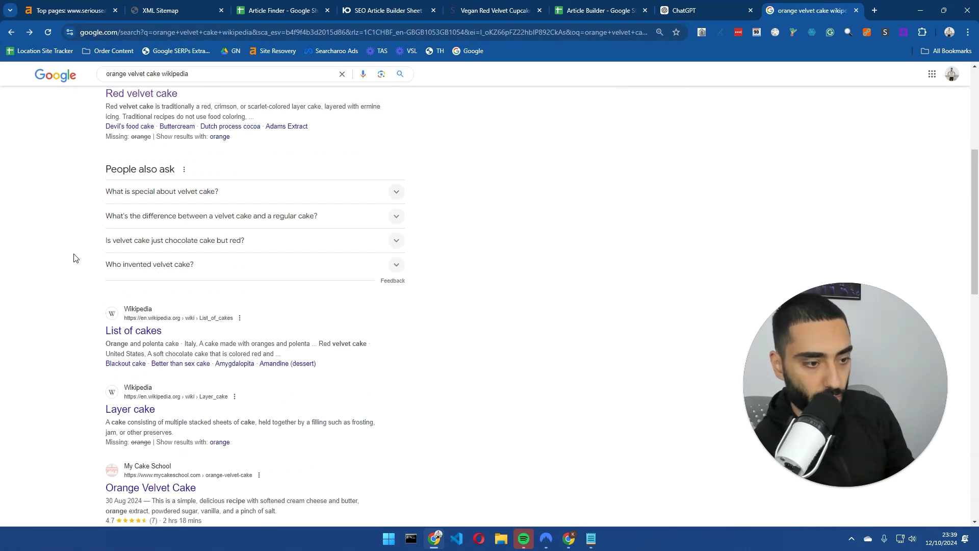
{"action": "scroll", "coordinate": [75, 259], "scroll_direction": "down", "scroll_amount": 7}
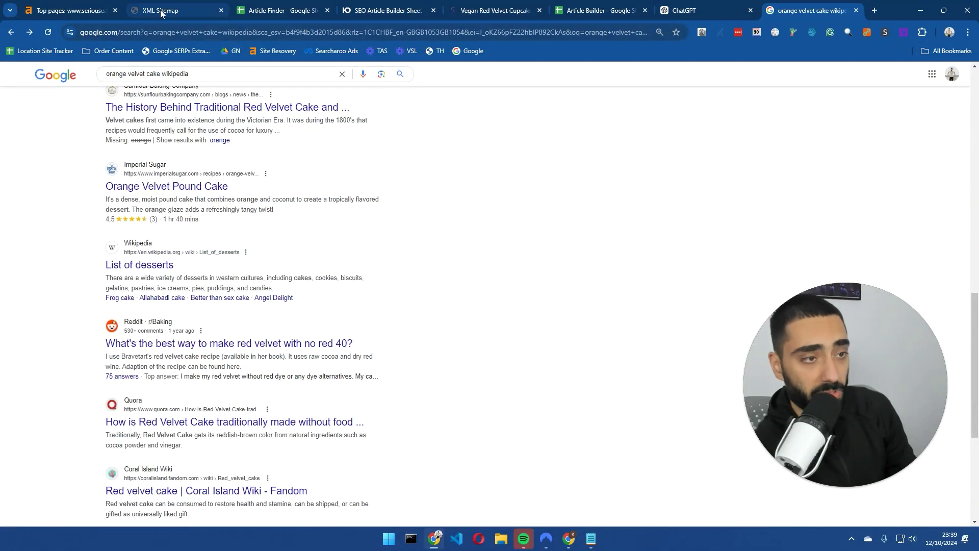
{"action": "left_click", "coordinate": [278, 11]}
Delete the Sources link in B7 and select the brief in rows 1–6.
{"action": "left_click", "coordinate": [641, 4]}
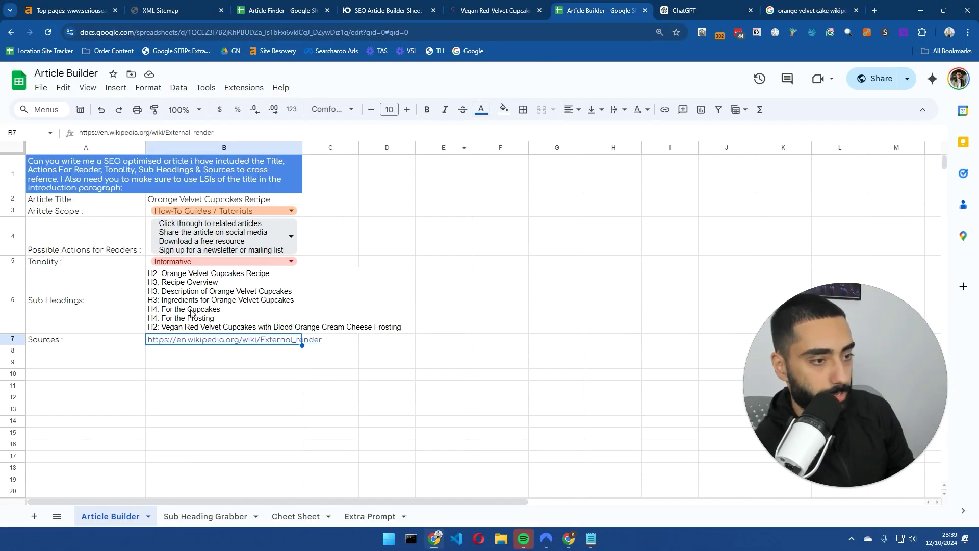
{"action": "key", "text": "Delete"}
{"action": "left_click_drag", "start_coordinate": [123, 168], "coordinate": [221, 343]}
{"action": "left_click_drag", "start_coordinate": [193, 312], "coordinate": [72, 176]}
{"action": "left_click_drag", "start_coordinate": [66, 341], "coordinate": [166, 342]}
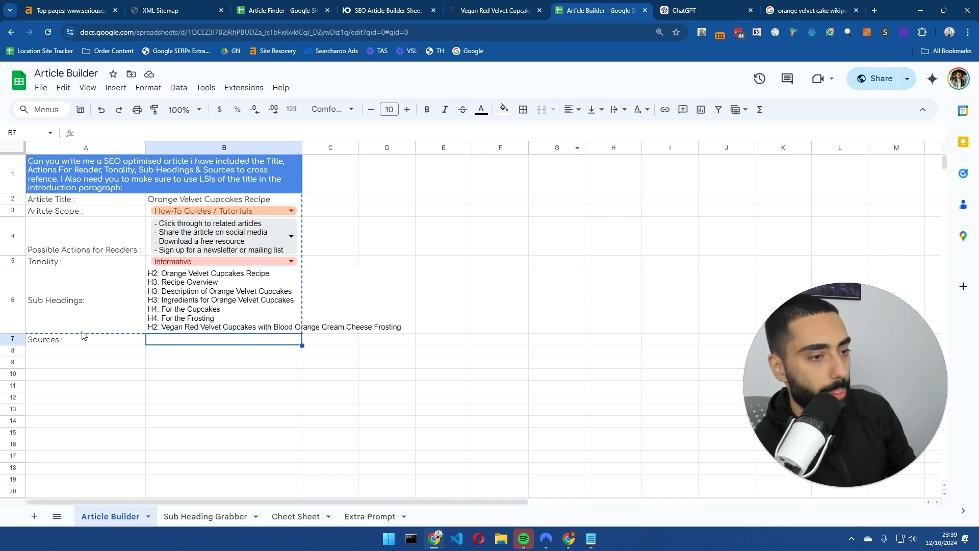
{"action": "left_click_drag", "start_coordinate": [82, 175], "coordinate": [195, 312]}
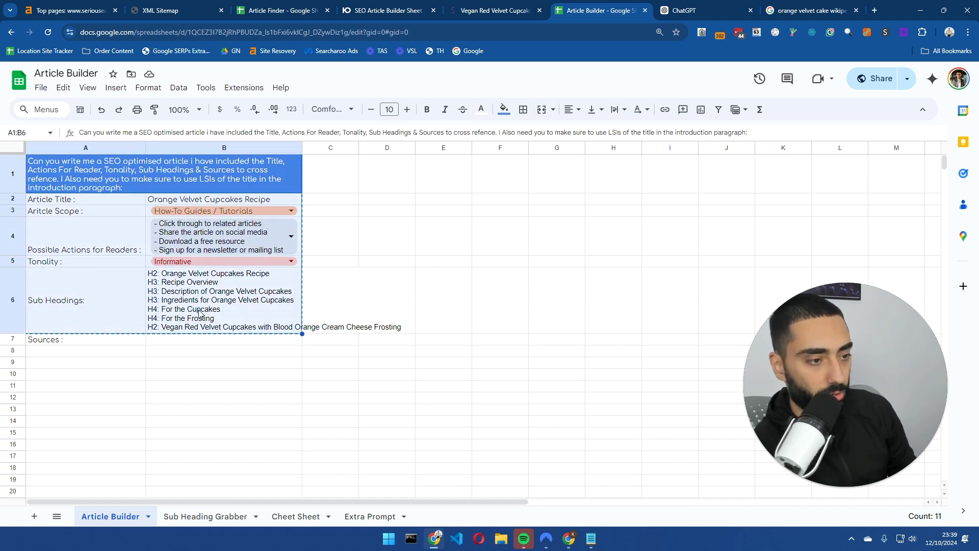
Paste the brief into ChatGPT and send it to write the article.
{"action": "key", "text": "ctrl+Tab"}
{"action": "key", "text": "ctrl+v"}
{"action": "key", "text": "Return"}
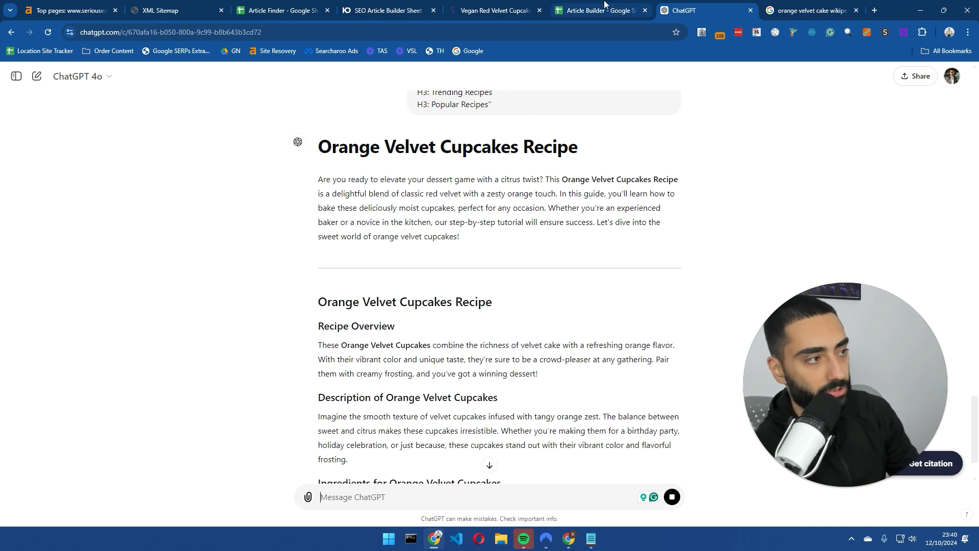
Glance at the Article Finder and Article Builder sheets, then scroll down ChatGPT's still-generating cupcake article.
{"action": "left_click", "coordinate": [281, 10]}
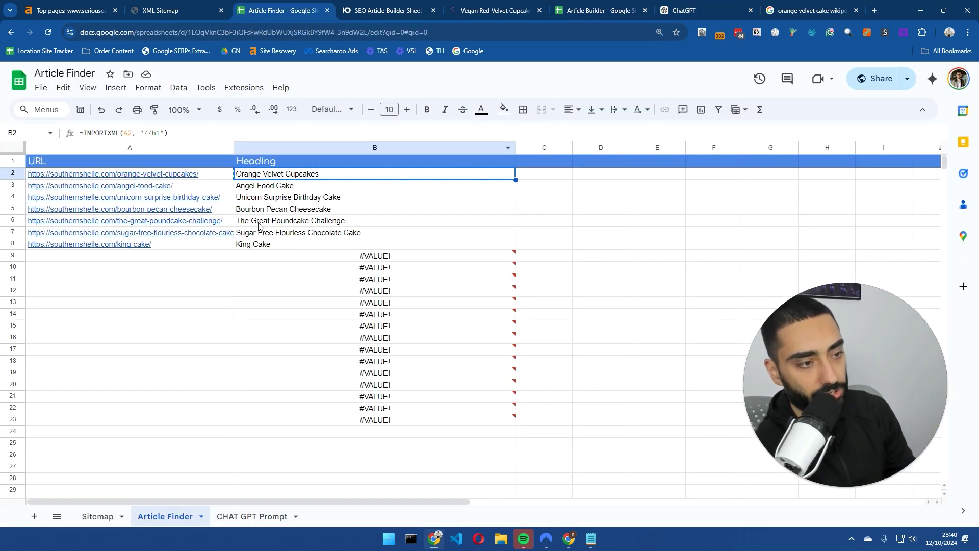
{"action": "left_click", "coordinate": [603, 6]}
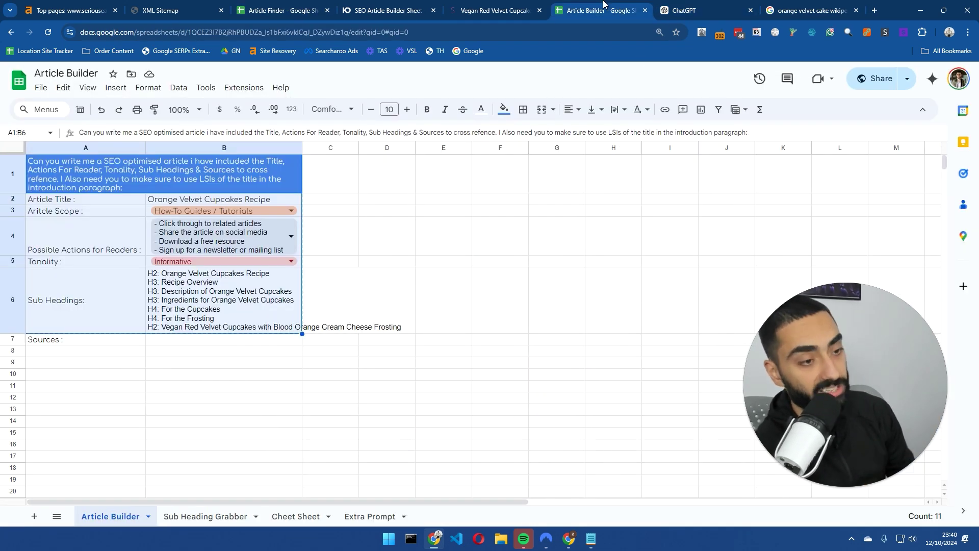
{"action": "left_click", "coordinate": [689, 10]}
{"action": "scroll", "coordinate": [422, 371], "scroll_direction": "down", "scroll_amount": 5}
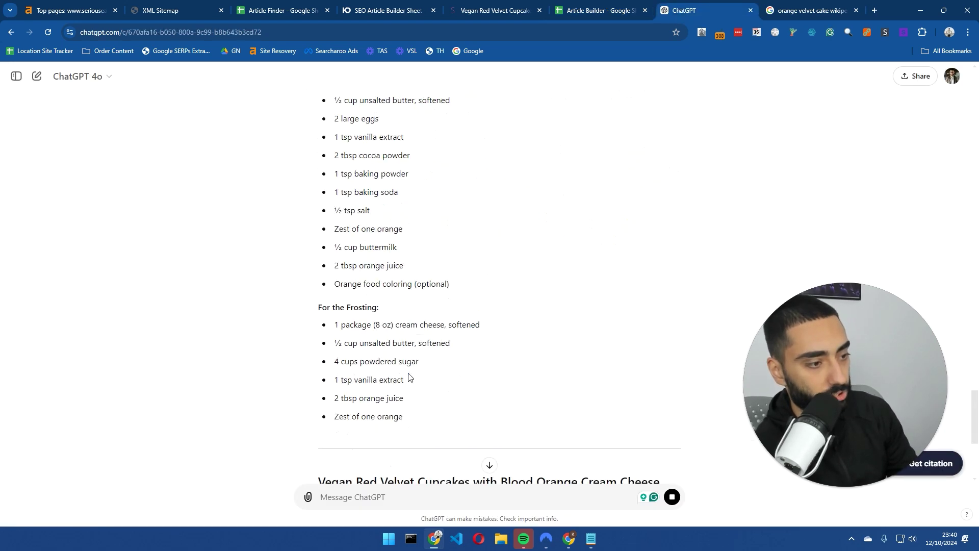
{"action": "scroll", "coordinate": [422, 371], "scroll_direction": "down", "scroll_amount": 6}
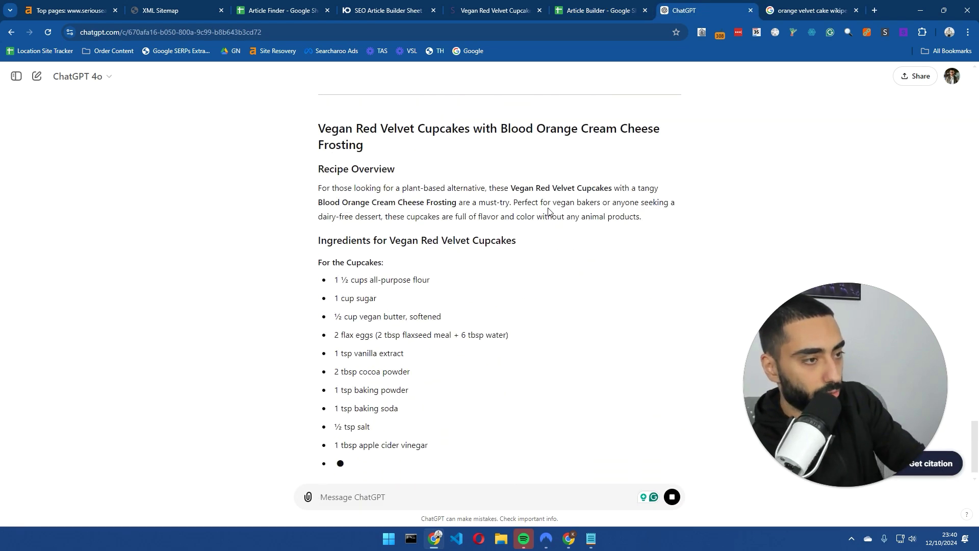
Replace the Google query with 'hemmingway edito' and open the hemingwayapp.com Hemingway Editor site.
{"action": "left_click", "coordinate": [810, 10]}
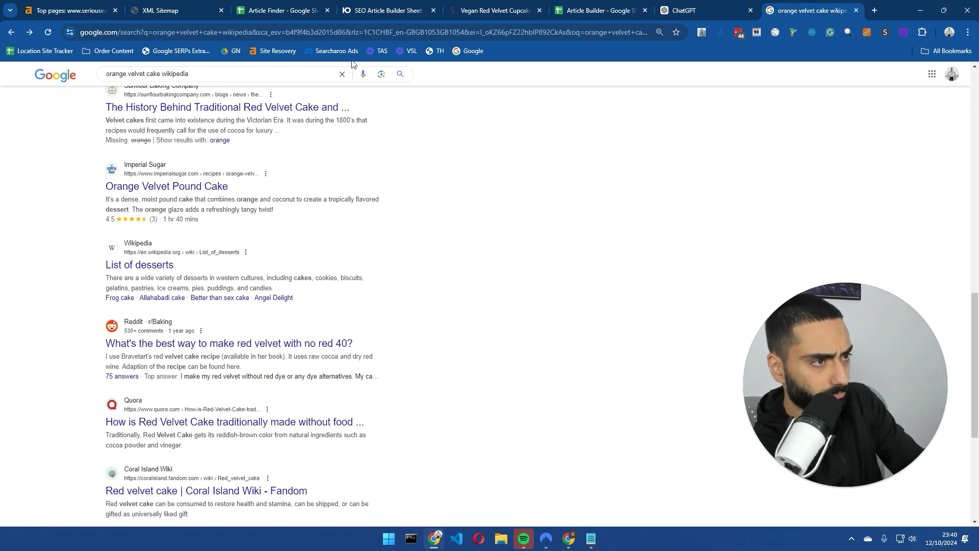
{"action": "triple_click", "coordinate": [261, 71]}
{"action": "type", "text": "hem"}
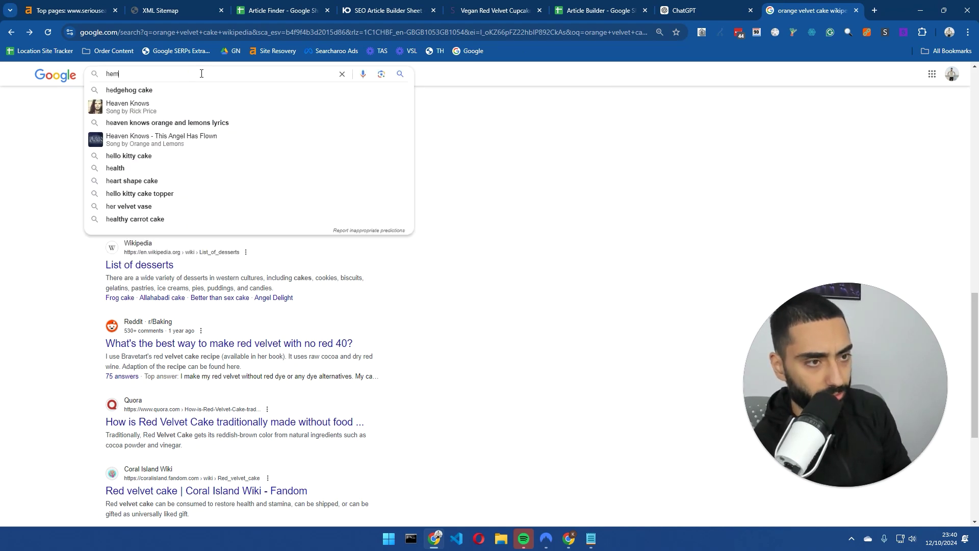
{"action": "type", "text": "mingway editor"}
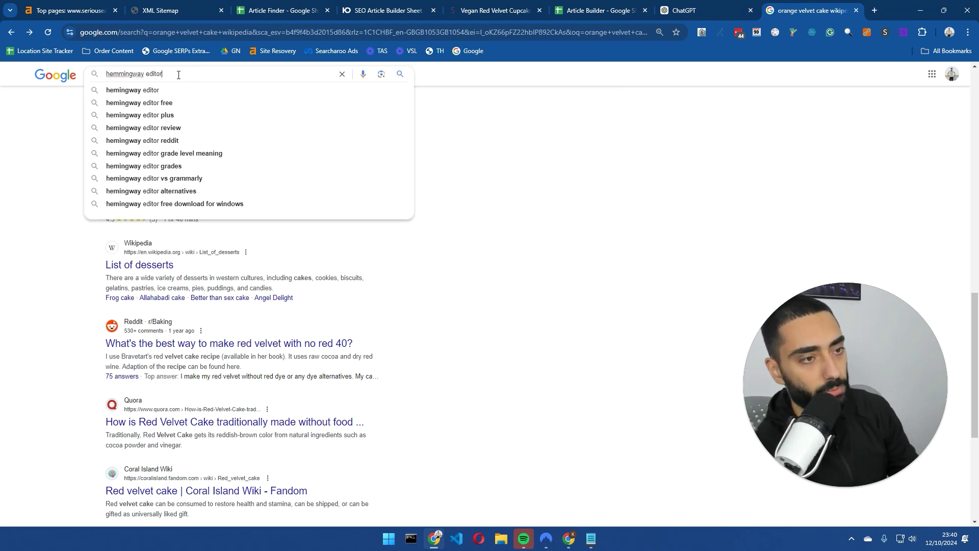
{"action": "left_click", "coordinate": [134, 91]}
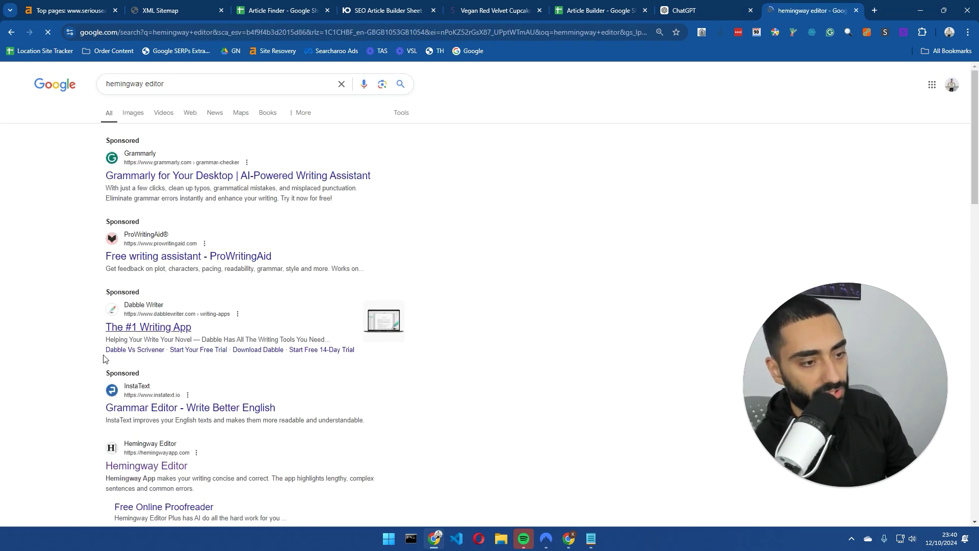
{"action": "scroll", "coordinate": [117, 367], "scroll_direction": "down", "scroll_amount": 2}
{"action": "left_click", "coordinate": [136, 359]}
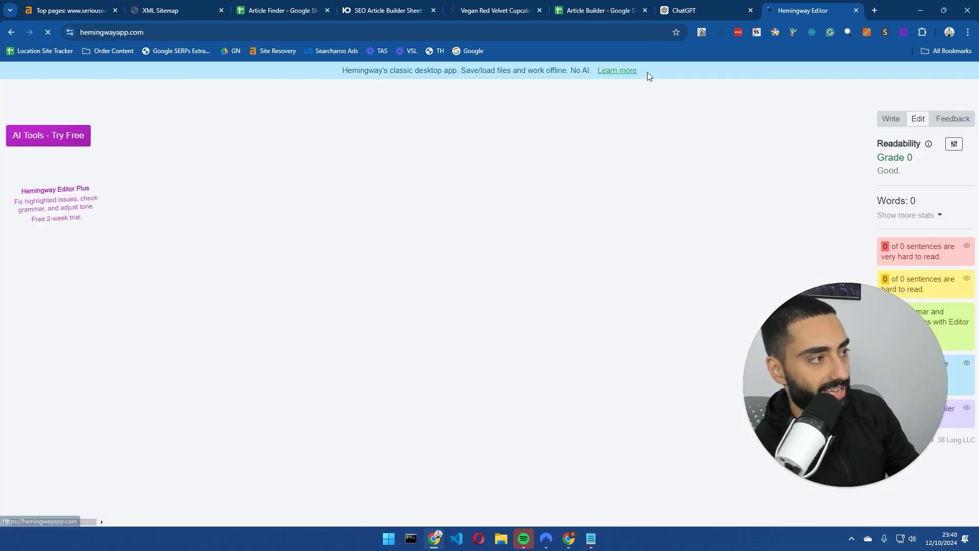
{"action": "left_click", "coordinate": [694, 10]}
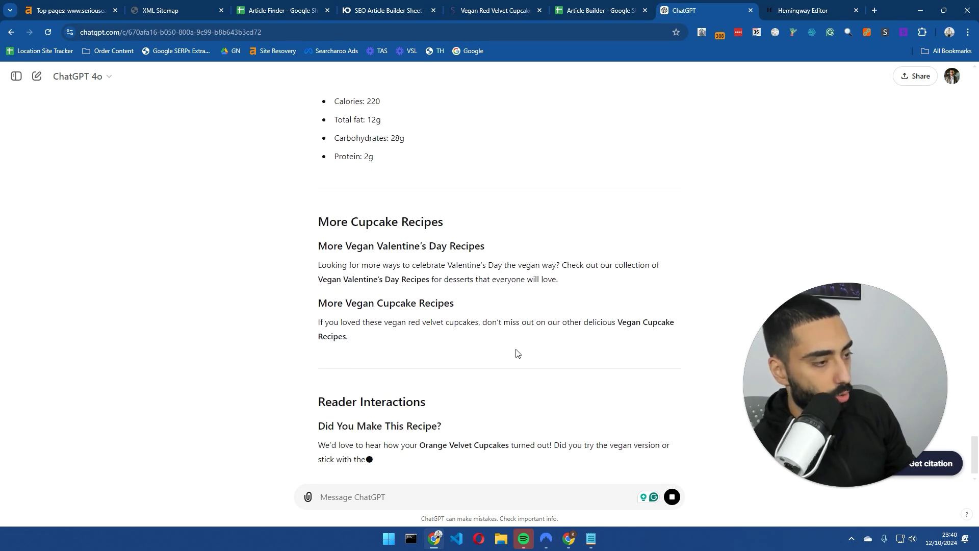
{"action": "left_click", "coordinate": [816, 10]}
Go to frase.io in a new tab and log in to Frase.
{"action": "left_click", "coordinate": [875, 10]}
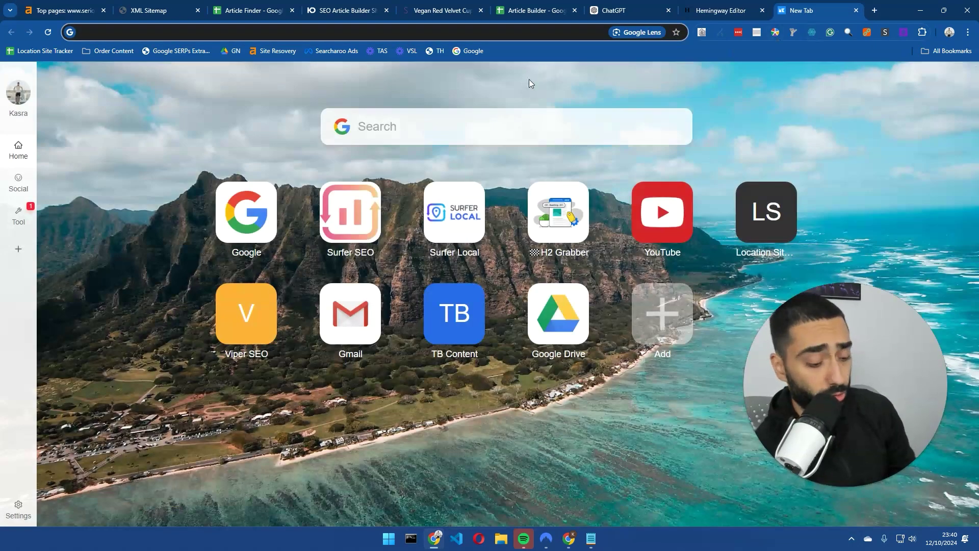
{"action": "type", "text": "frase.io"}
{"action": "key", "text": "Return"}
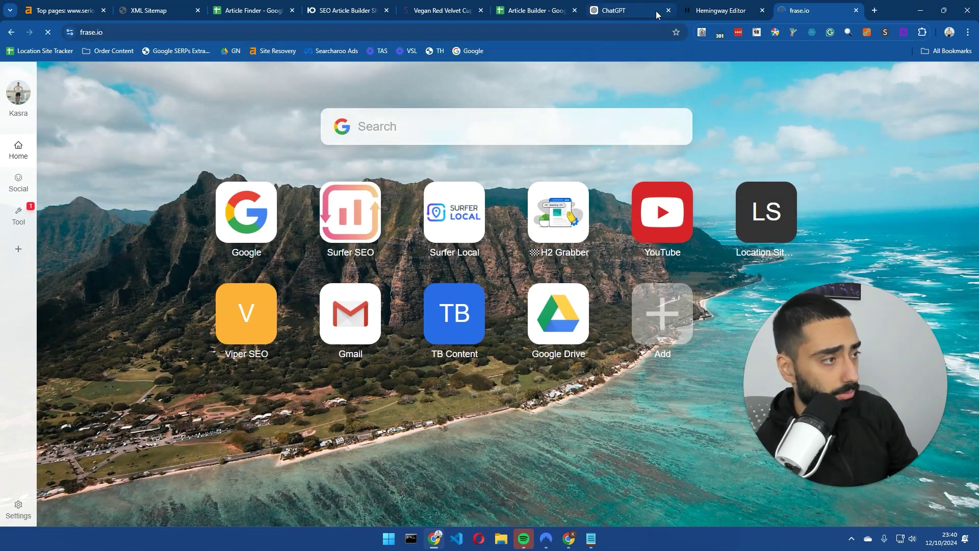
{"action": "left_click", "coordinate": [721, 10]}
{"action": "left_click", "coordinate": [781, 13]}
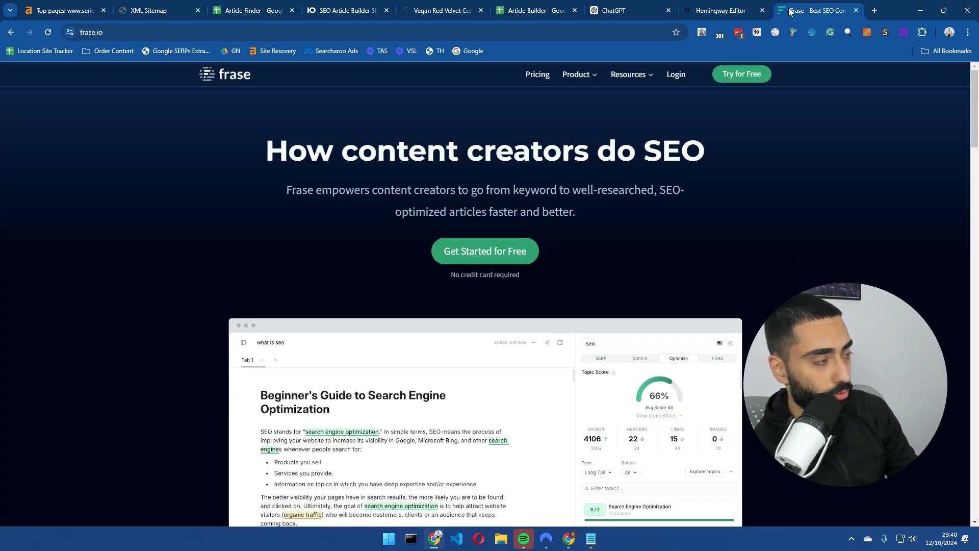
{"action": "left_click", "coordinate": [676, 76]}
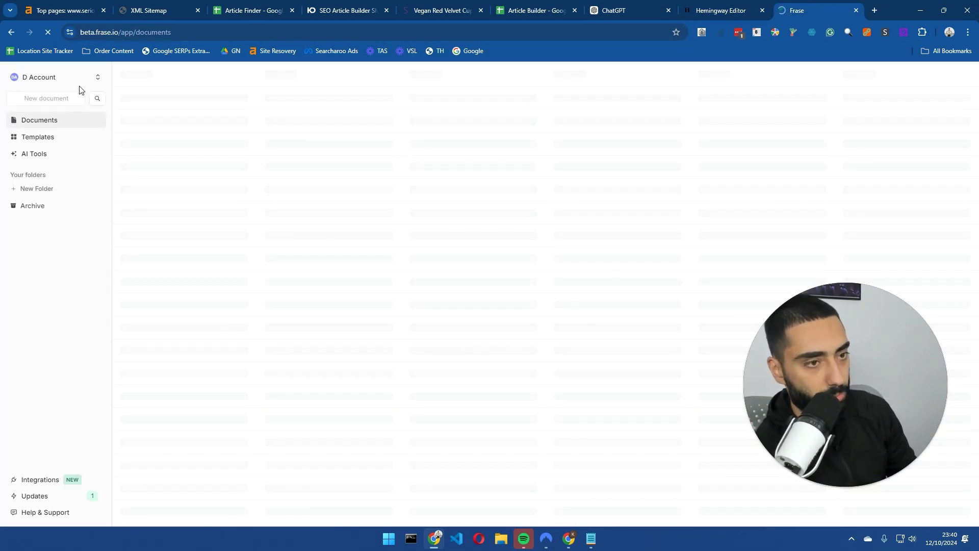
Create a new SEO Workflow document with the search query 'Orange Velvet Cupcakes Recipe'.
{"action": "left_click", "coordinate": [47, 99]}
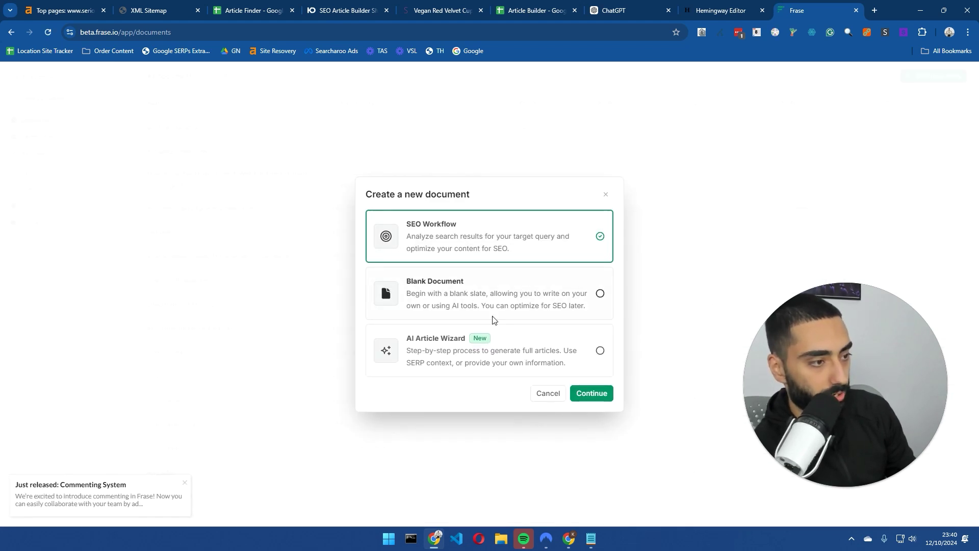
{"action": "left_click", "coordinate": [587, 396]}
{"action": "left_click", "coordinate": [436, 278]}
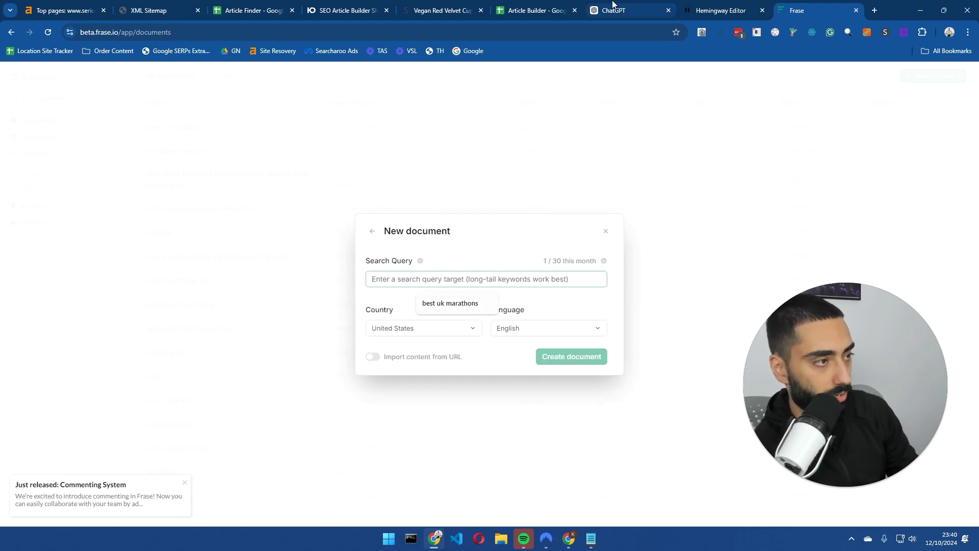
{"action": "left_click", "coordinate": [441, 10]}
{"action": "scroll", "coordinate": [198, 222], "scroll_direction": "up", "scroll_amount": 5}
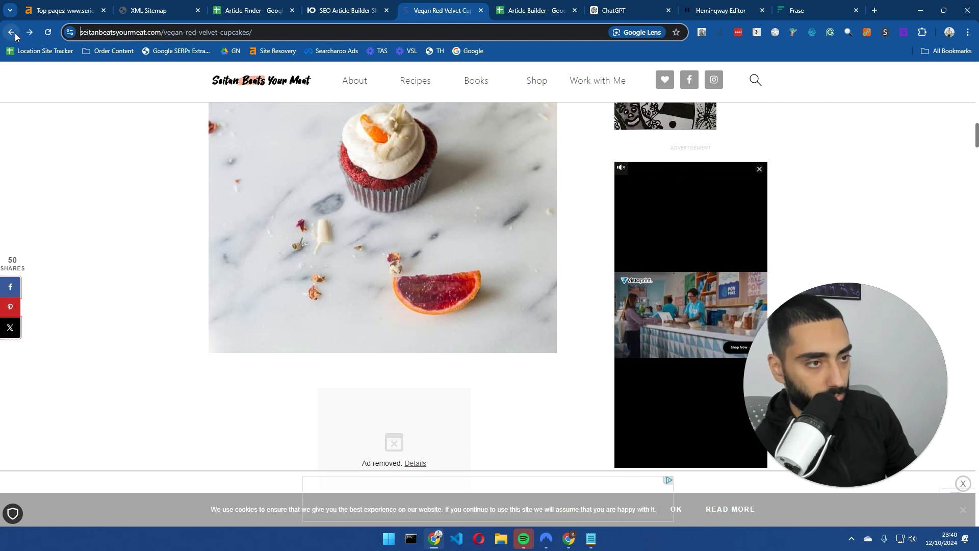
{"action": "left_click", "coordinate": [365, 11]}
{"action": "left_click", "coordinate": [288, 12]}
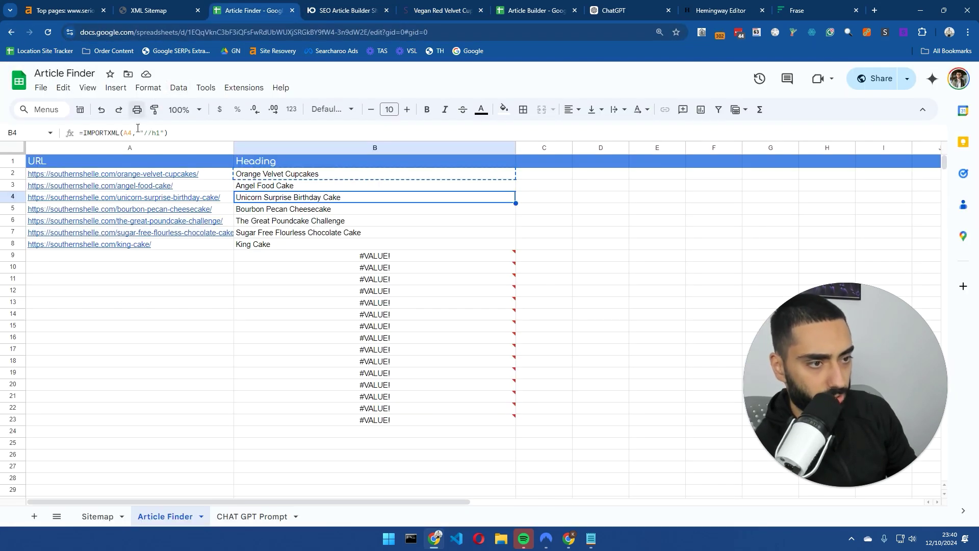
{"action": "key", "text": "ctrl+6"}
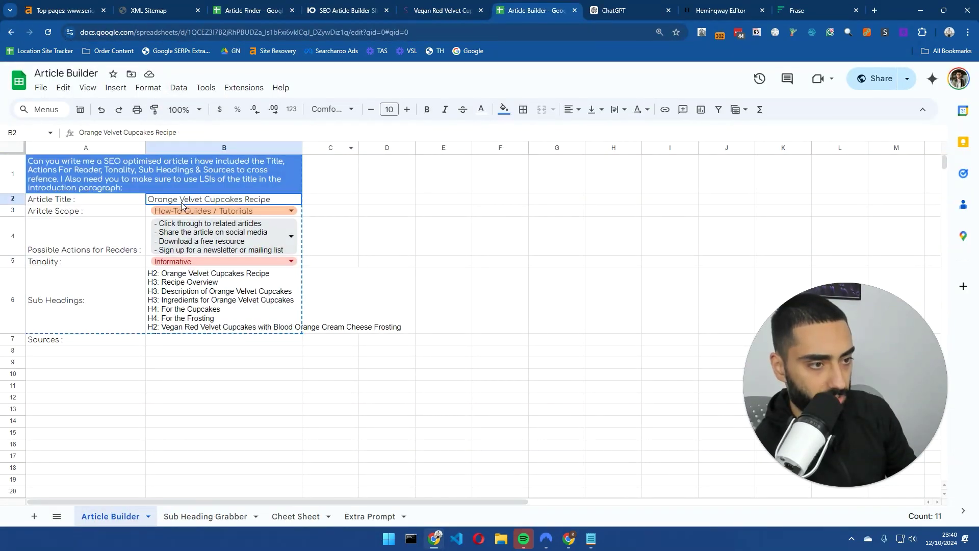
{"action": "key", "text": "ctrl+8"}
{"action": "key", "text": "ctrl+9"}
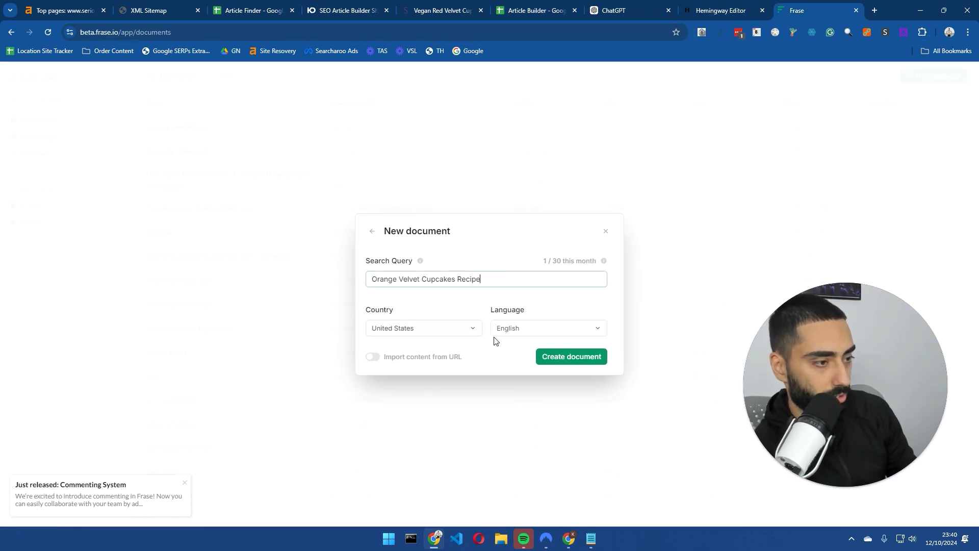
{"action": "left_click", "coordinate": [554, 363]}
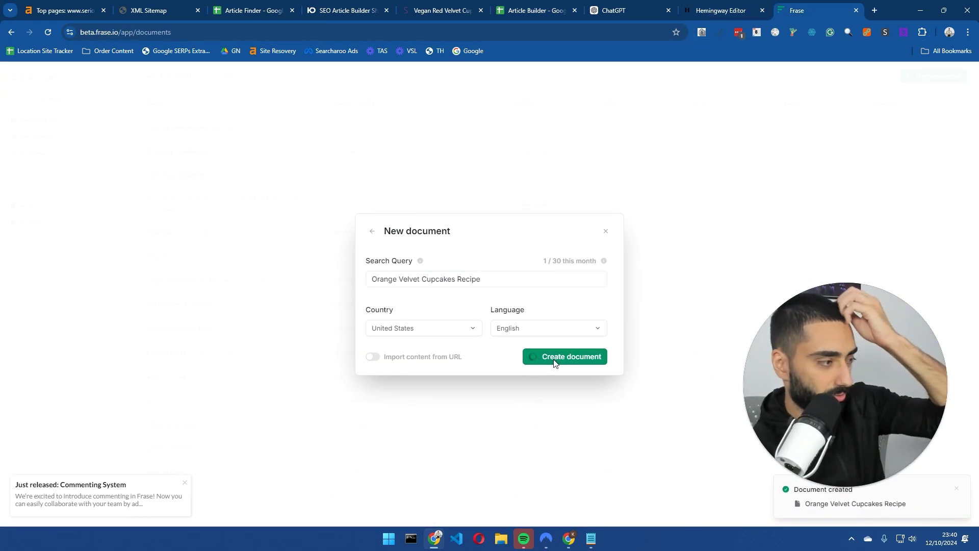
Start Frase's research of the top Google results for the new cupcake document.
{"action": "left_click", "coordinate": [612, 10]}
{"action": "left_click", "coordinate": [795, 11]}
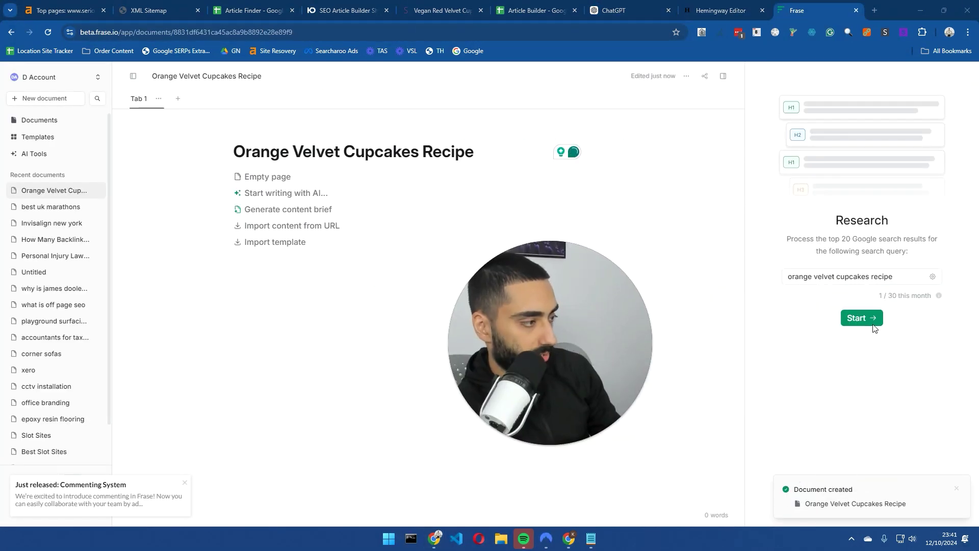
{"action": "left_click", "coordinate": [859, 319]}
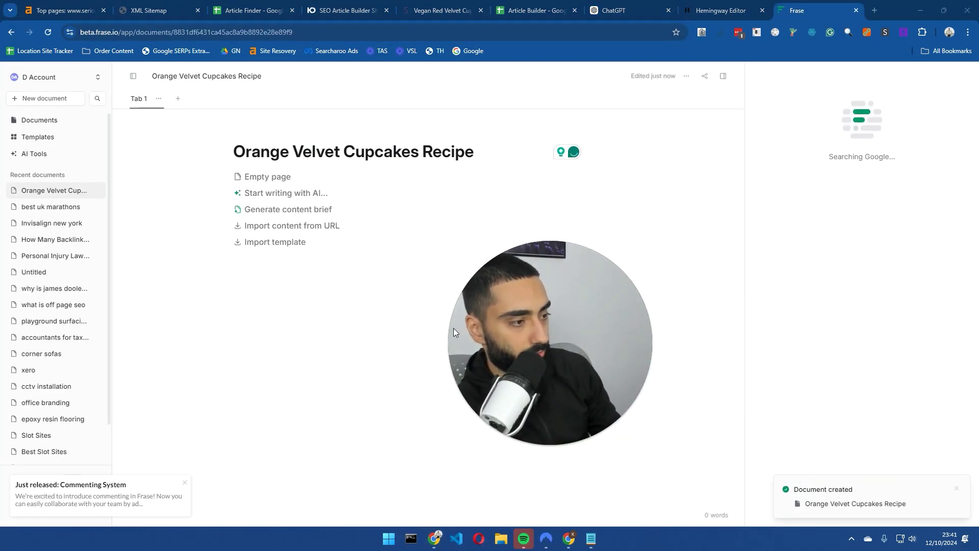
{"action": "left_click_drag", "start_coordinate": [439, 352], "coordinate": [38, 158]}
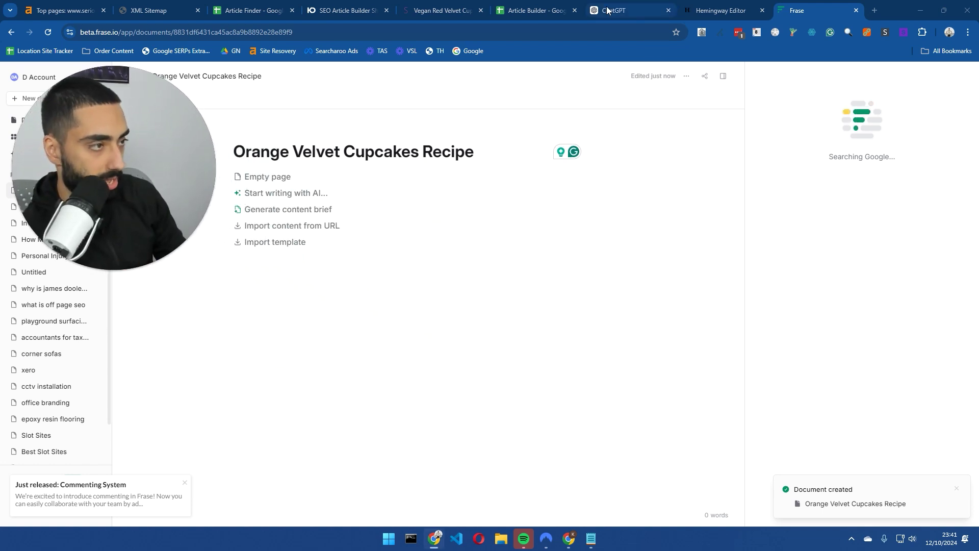
{"action": "left_click", "coordinate": [587, 9]}
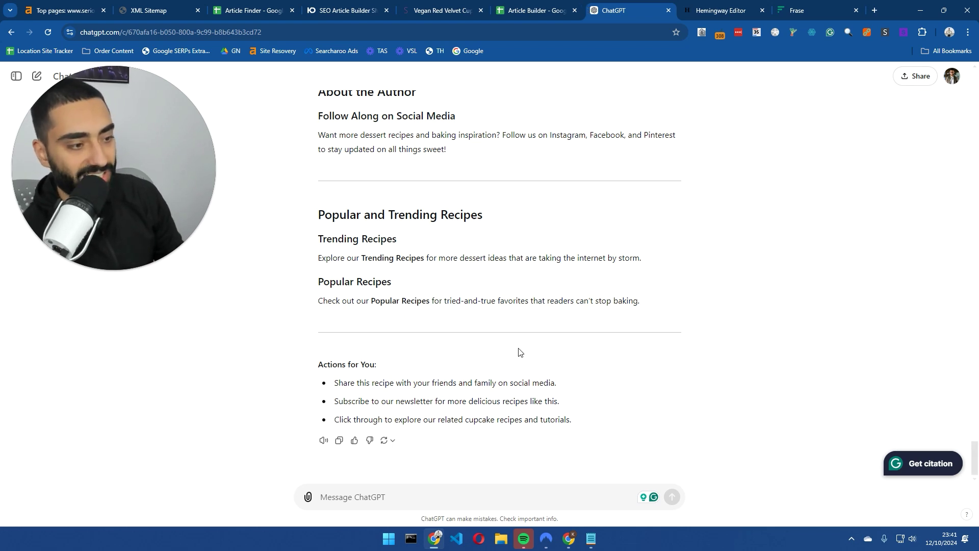
Select ChatGPT's reply from the last bullet up to the 'Orange Velvet Cupcakes Recipe' heading.
{"action": "left_click_drag", "start_coordinate": [662, 306], "coordinate": [328, 225]}
{"action": "scroll", "coordinate": [387, 346], "scroll_direction": "up", "scroll_amount": 15}
{"action": "scroll", "coordinate": [346, 213], "scroll_direction": "up", "scroll_amount": 20}
{"action": "scroll", "coordinate": [334, 190], "scroll_direction": "up", "scroll_amount": 15}
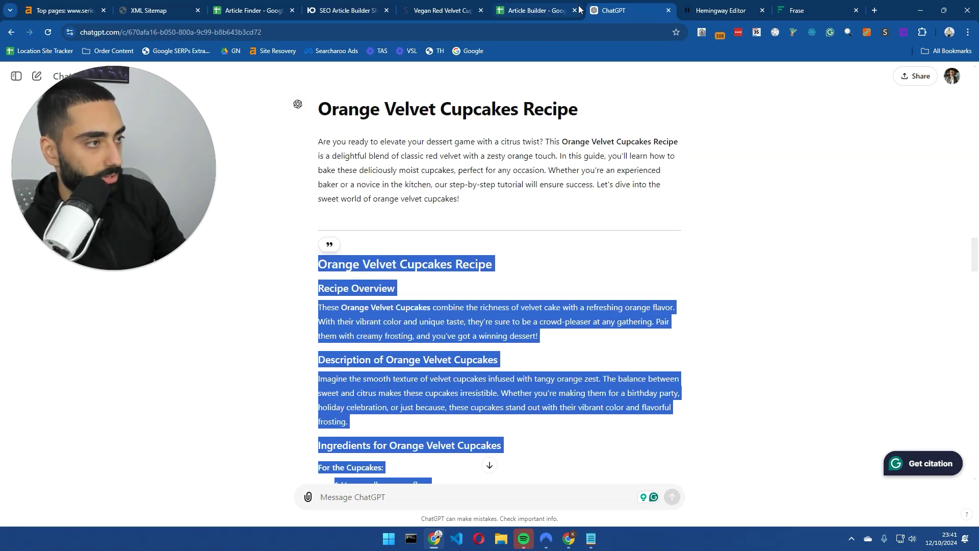
{"action": "left_click", "coordinate": [721, 10]}
{"action": "scroll", "coordinate": [434, 163], "scroll_direction": "up", "scroll_amount": 10}
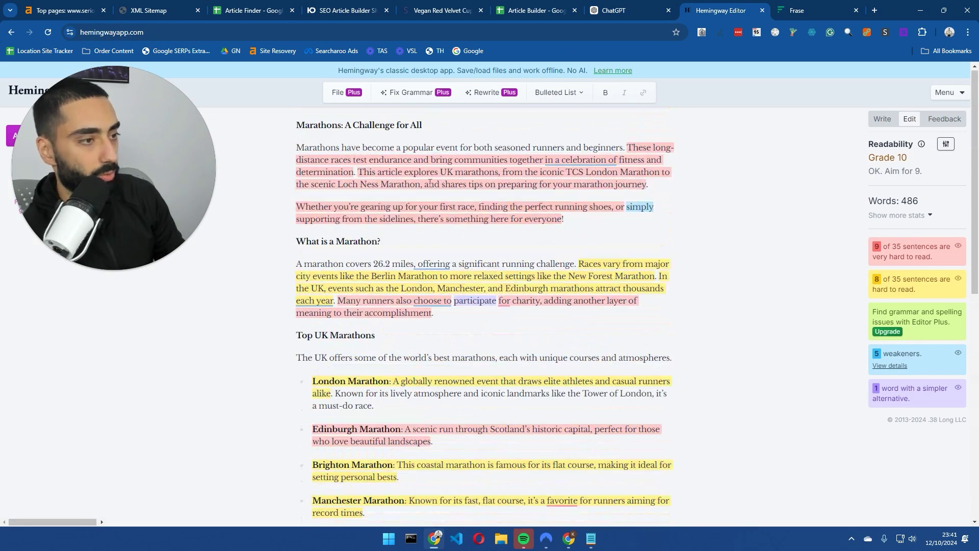
{"action": "key", "text": "ctrl+a"}
{"action": "key", "text": "BackSpace"}
{"action": "key", "text": "ctrl+v"}
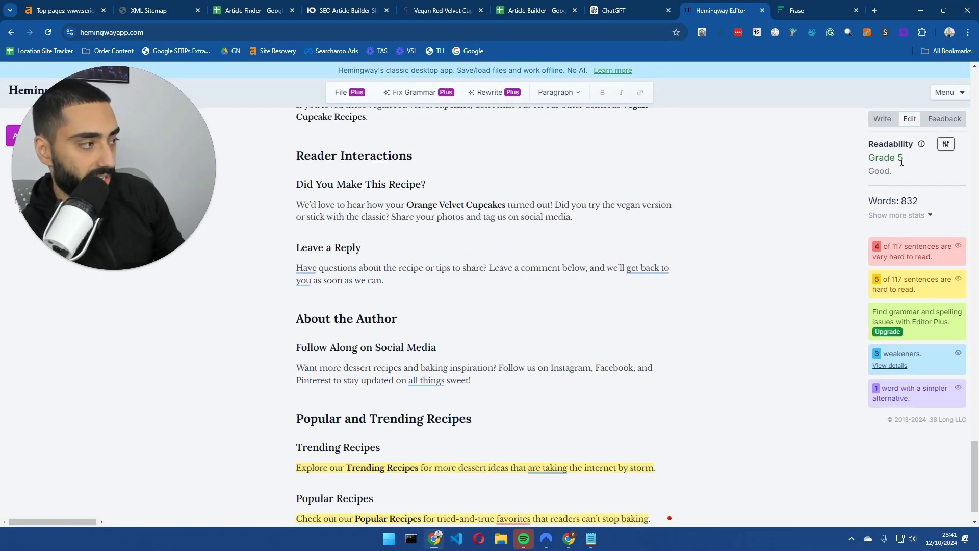
{"action": "scroll", "coordinate": [659, 225], "scroll_direction": "up", "scroll_amount": 20}
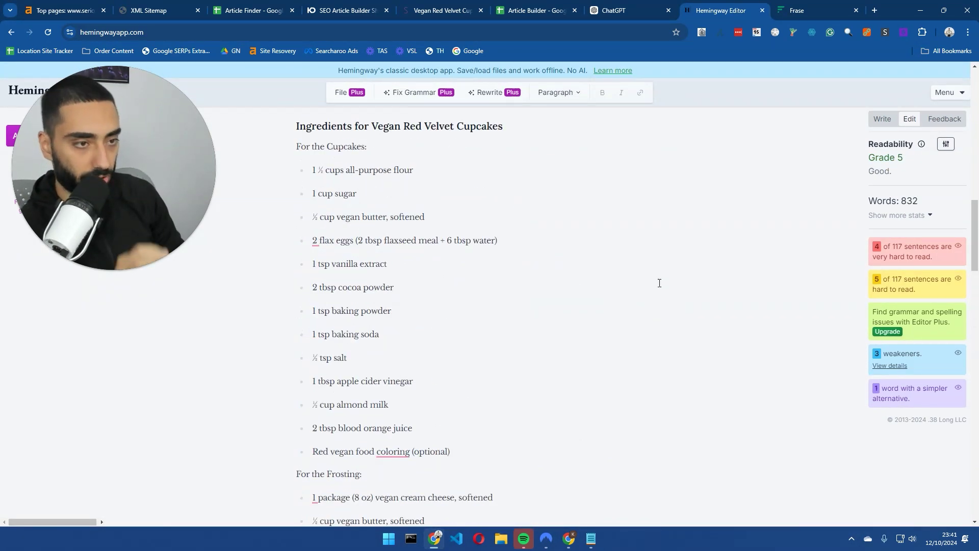
{"action": "scroll", "coordinate": [659, 283], "scroll_direction": "up", "scroll_amount": 20}
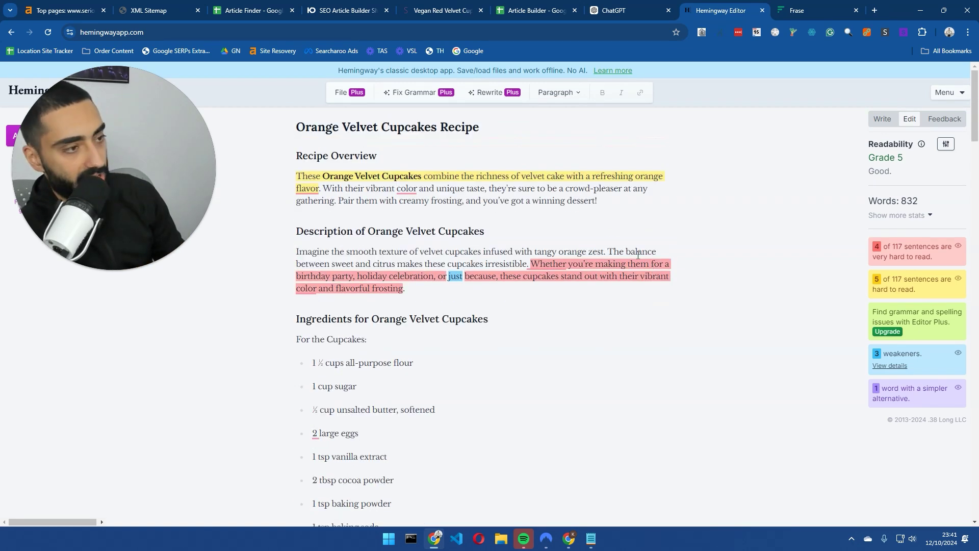
{"action": "scroll", "coordinate": [593, 283], "scroll_direction": "down", "scroll_amount": 1}
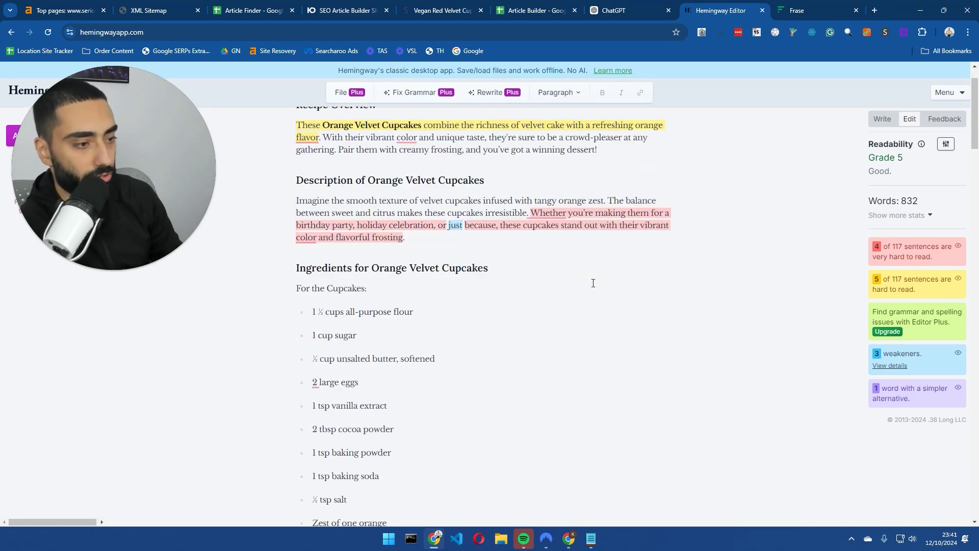
{"action": "scroll", "coordinate": [592, 277], "scroll_direction": "down", "scroll_amount": 20}
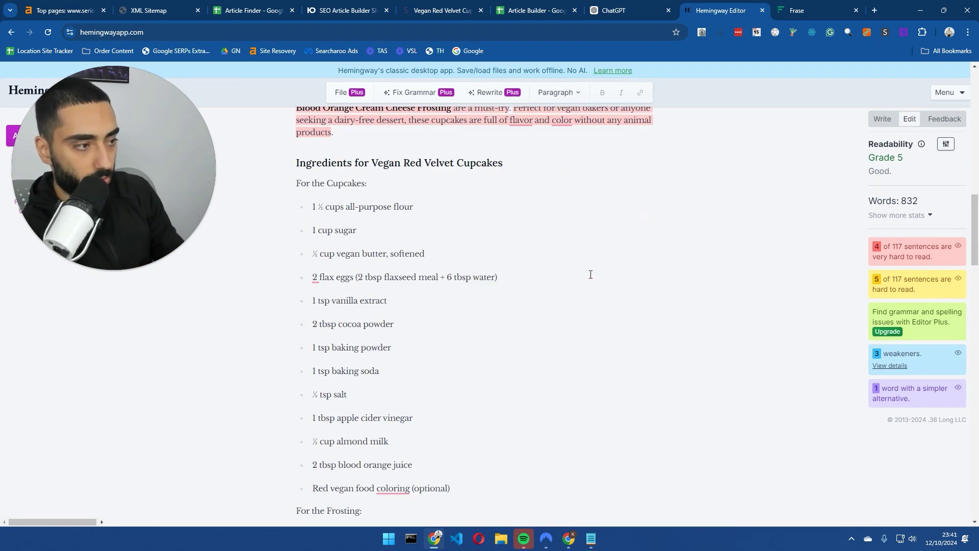
{"action": "scroll", "coordinate": [585, 251], "scroll_direction": "down", "scroll_amount": 20}
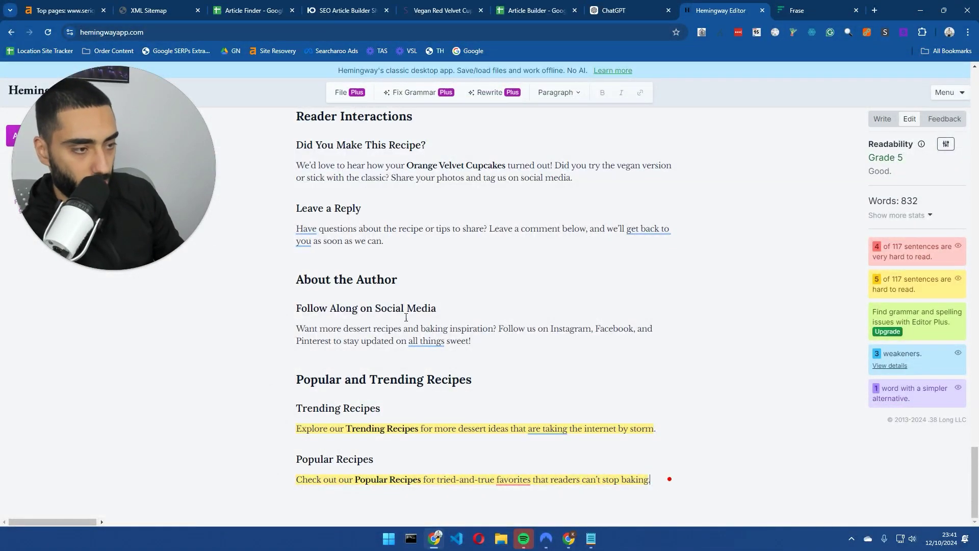
{"action": "scroll", "coordinate": [444, 277], "scroll_direction": "up", "scroll_amount": 2}
{"action": "scroll", "coordinate": [444, 278], "scroll_direction": "up", "scroll_amount": 2}
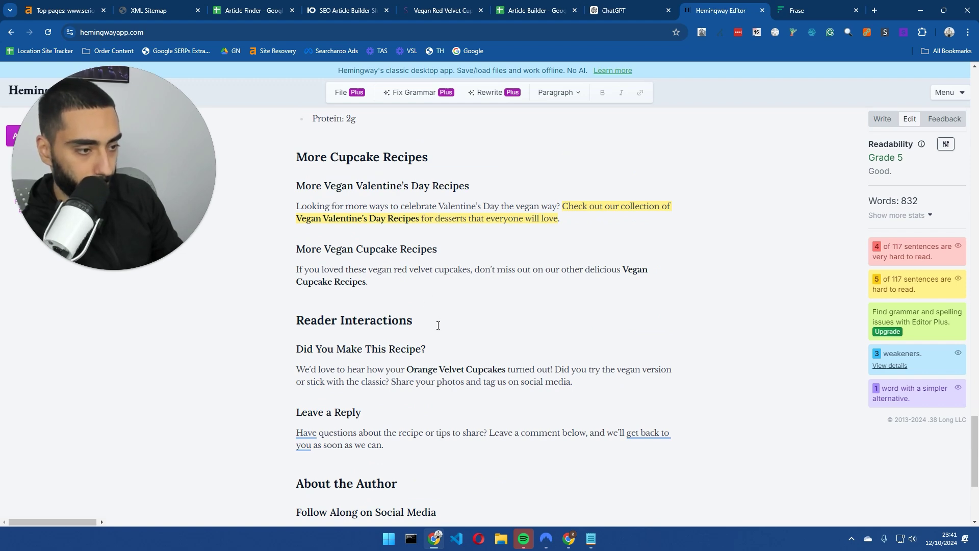
{"action": "scroll", "coordinate": [438, 327], "scroll_direction": "down", "scroll_amount": 4}
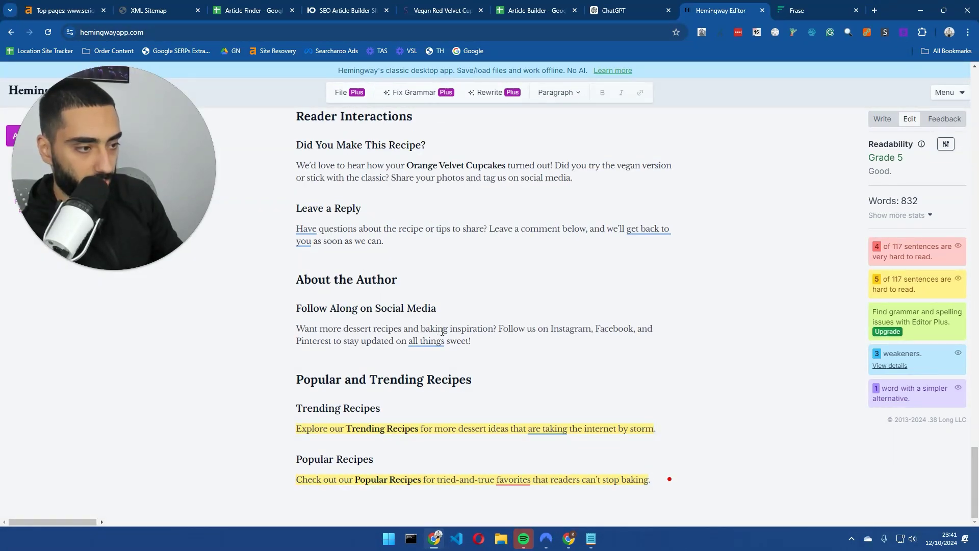
{"action": "scroll", "coordinate": [551, 252], "scroll_direction": "up", "scroll_amount": 10}
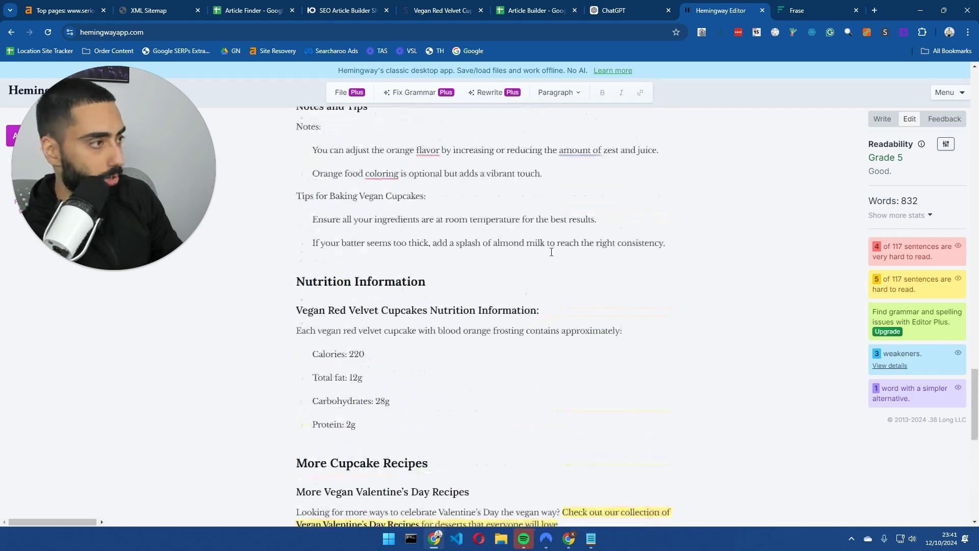
Paste the cupcake article into the Frase document with the Optimize topic-score panel showing.
{"action": "left_click", "coordinate": [786, 7]}
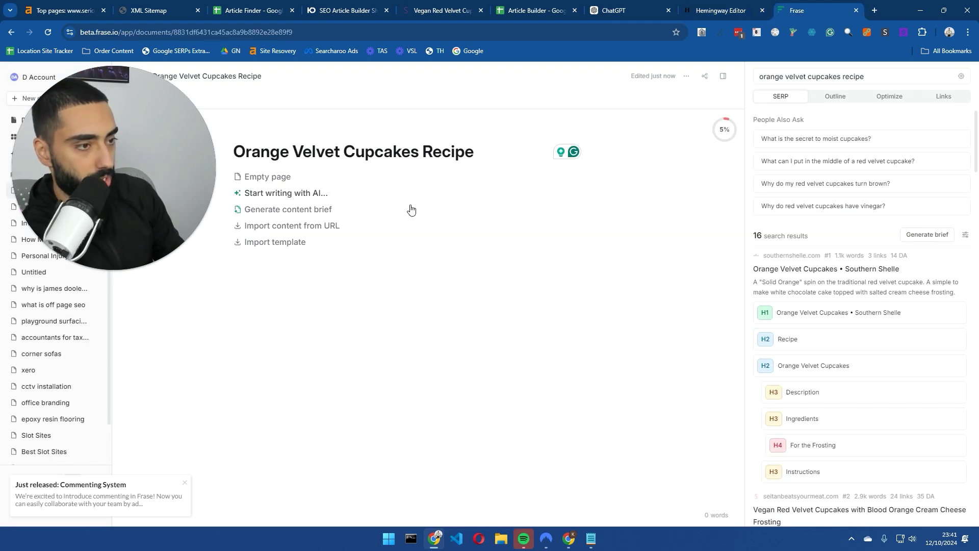
{"action": "left_click", "coordinate": [840, 103]}
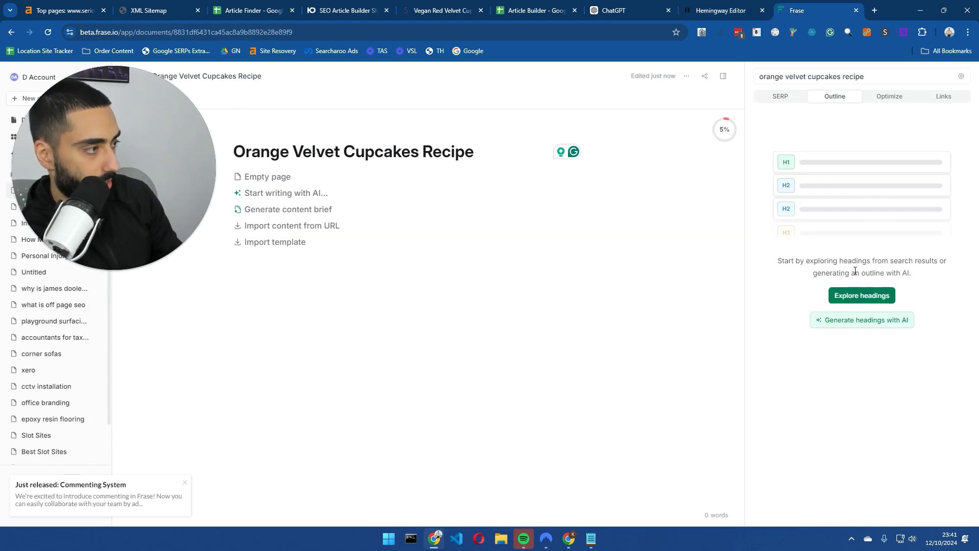
{"action": "left_click", "coordinate": [877, 101]}
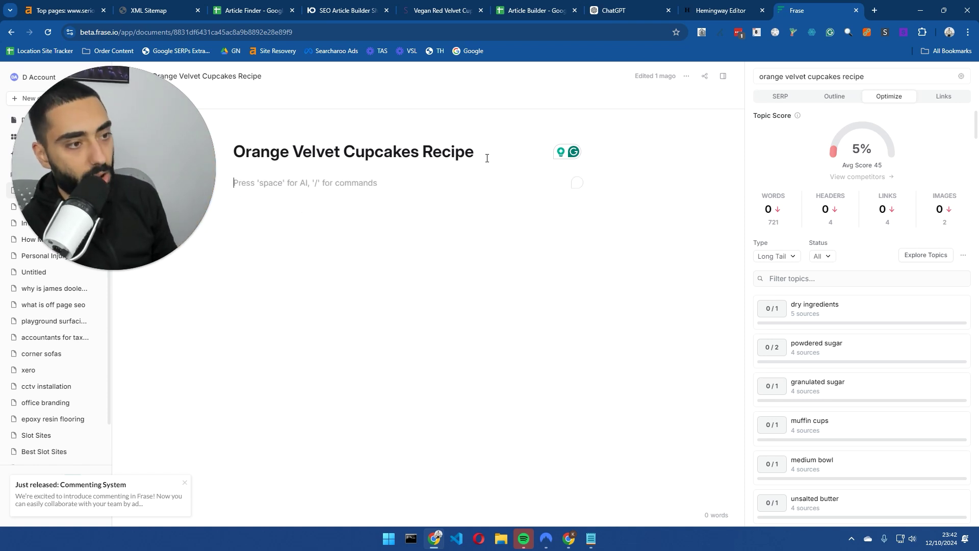
{"action": "key", "text": "ctrl+v"}
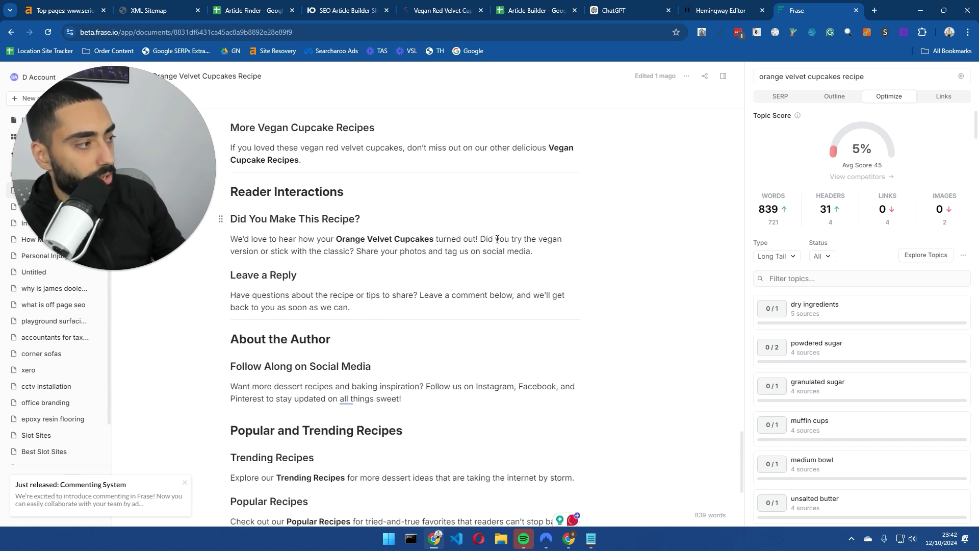
Delete the duplicated 'Orange Velvet Cupcakes Recipe' H2 heading, leaving 57% at 835 words.
{"action": "scroll", "coordinate": [512, 271], "scroll_direction": "up", "scroll_amount": 20}
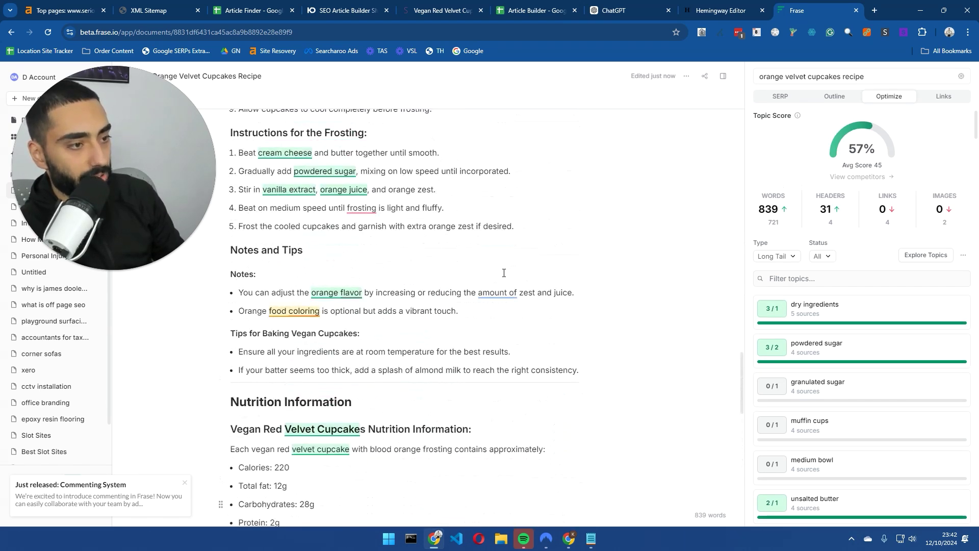
{"action": "scroll", "coordinate": [422, 245], "scroll_direction": "up", "scroll_amount": 5}
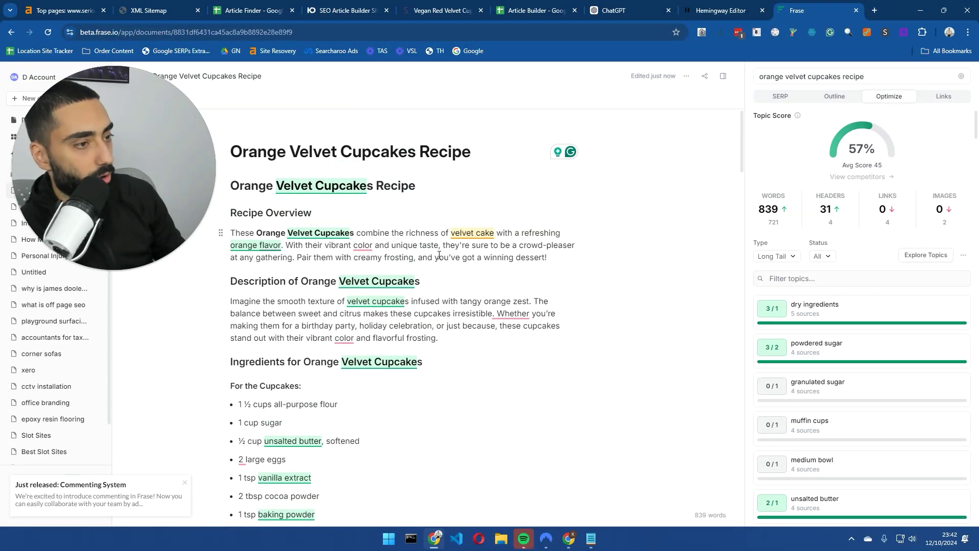
{"action": "triple_click", "coordinate": [384, 187]}
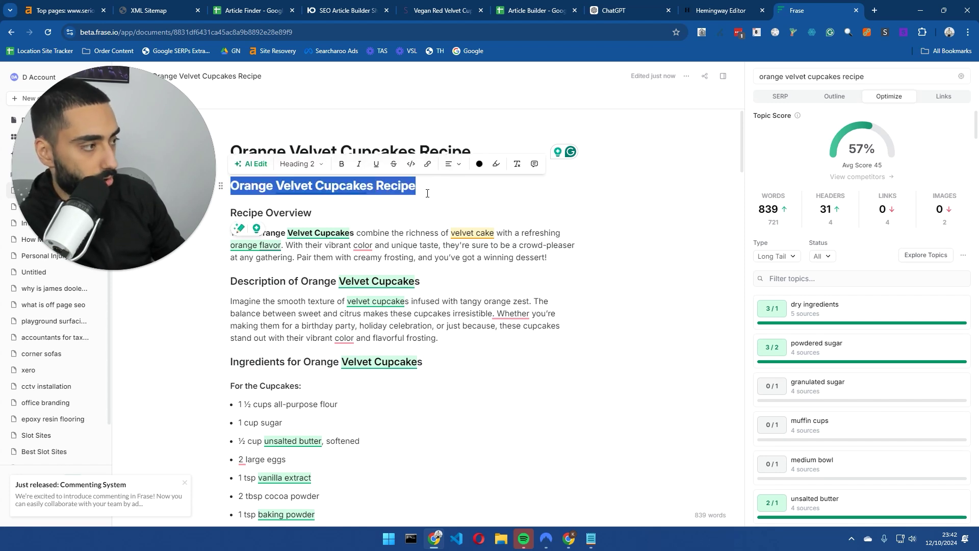
{"action": "key", "text": "BackSpace"}
{"action": "key", "text": "Delete"}
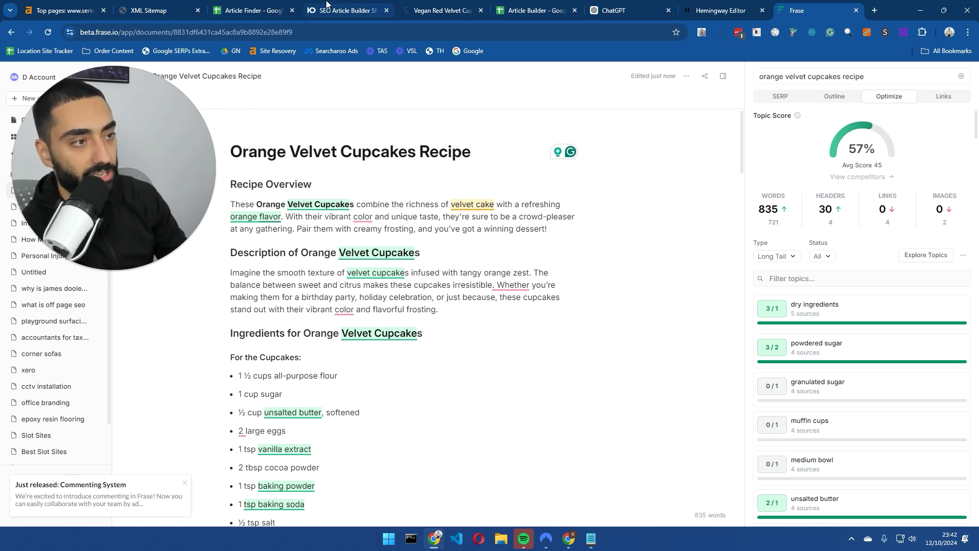
{"action": "left_click", "coordinate": [346, 10]}
Go back to the orange velvet cupcakes Google results and open Southern Shelle's Orange Velvet Cupcakes recipe.
{"action": "left_click", "coordinate": [65, 10]}
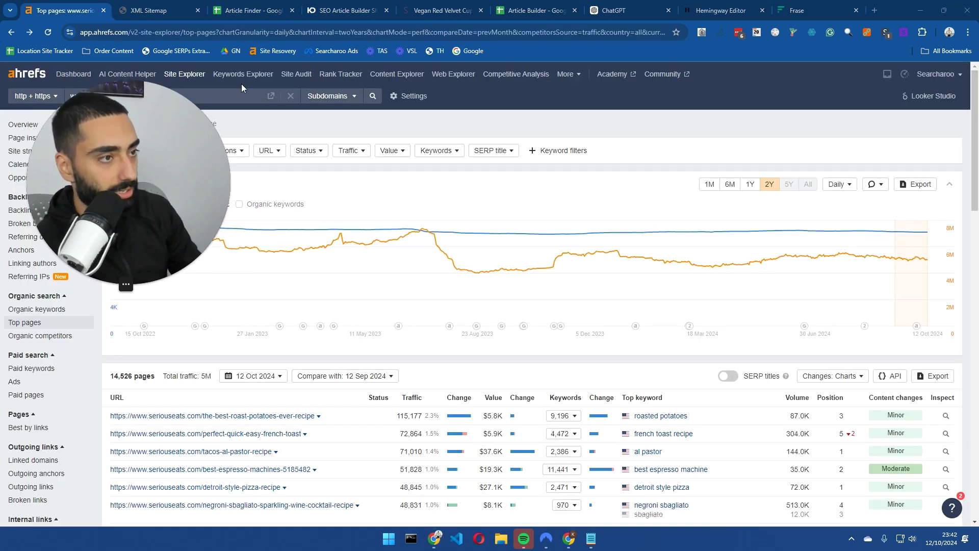
{"action": "left_click", "coordinate": [441, 10]}
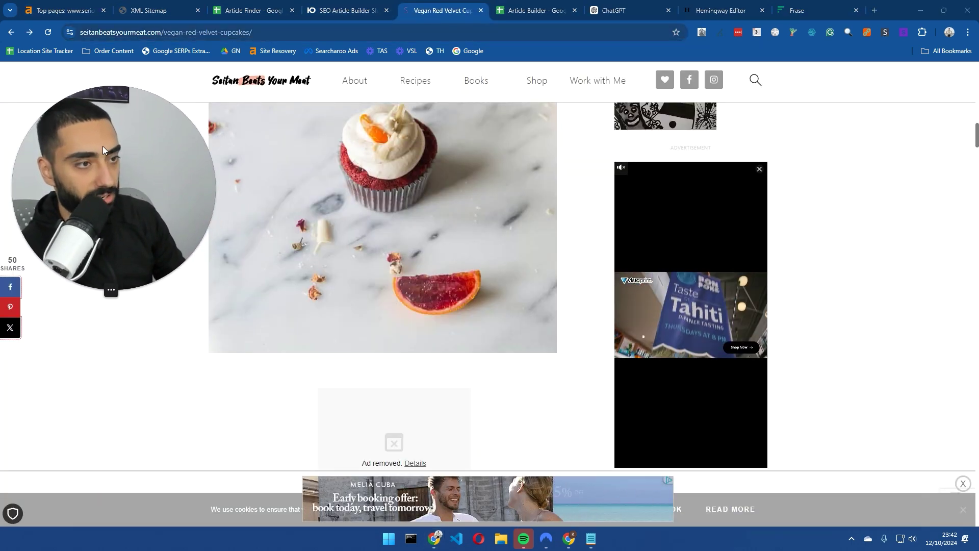
{"action": "left_click", "coordinate": [12, 33]}
{"action": "left_click", "coordinate": [11, 32]}
{"action": "left_click", "coordinate": [30, 32]}
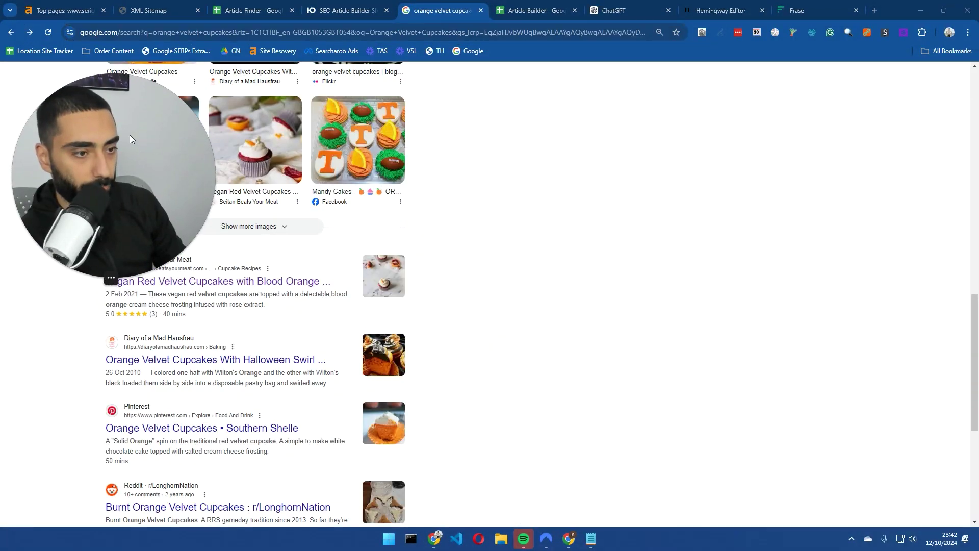
{"action": "scroll", "coordinate": [392, 255], "scroll_direction": "up", "scroll_amount": 15}
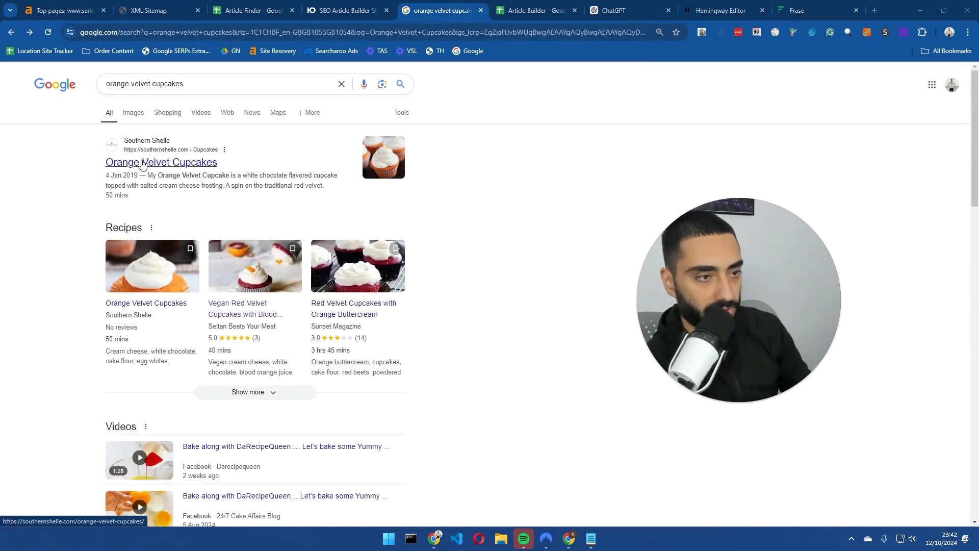
{"action": "left_click", "coordinate": [143, 162]}
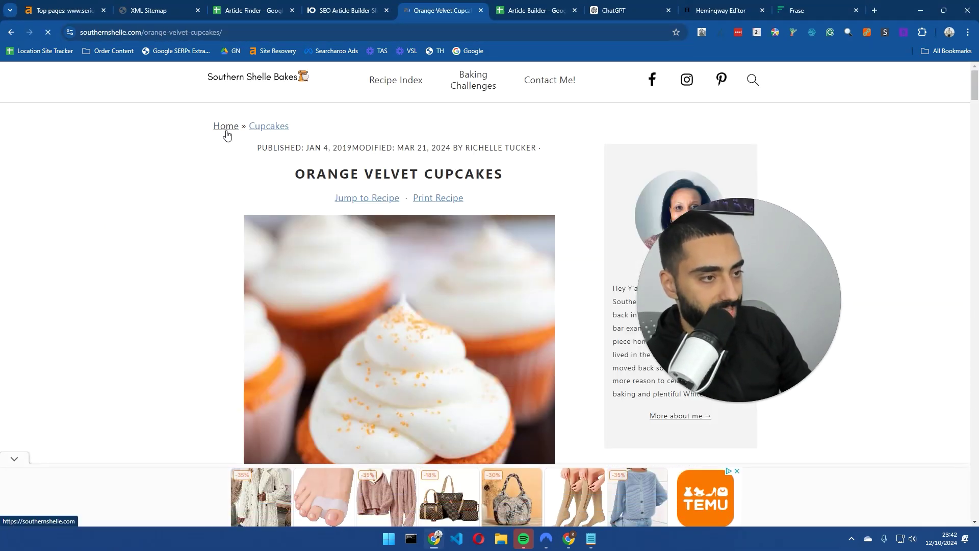
{"action": "scroll", "coordinate": [222, 257], "scroll_direction": "down", "scroll_amount": 7}
{"action": "scroll", "coordinate": [221, 258], "scroll_direction": "down", "scroll_amount": 2}
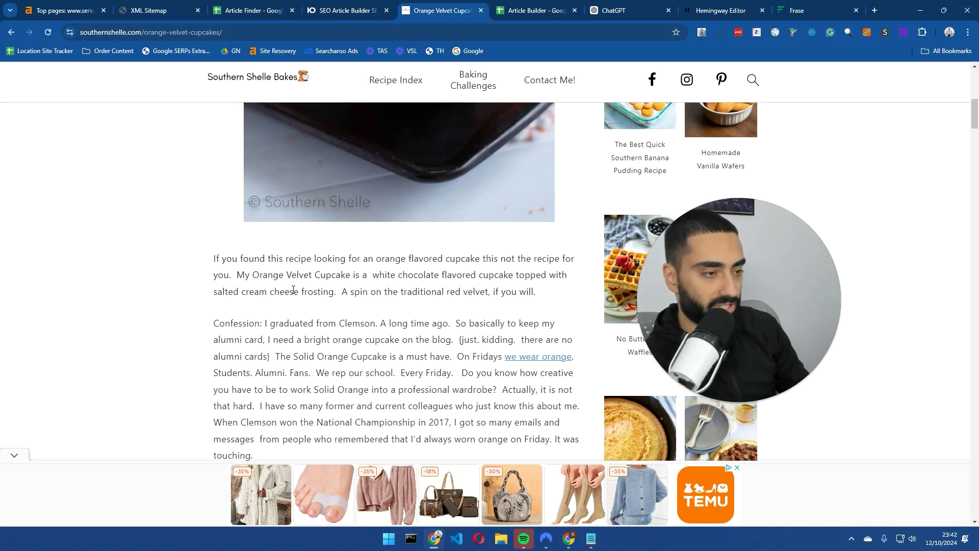
{"action": "scroll", "coordinate": [293, 290], "scroll_direction": "up", "scroll_amount": 9}
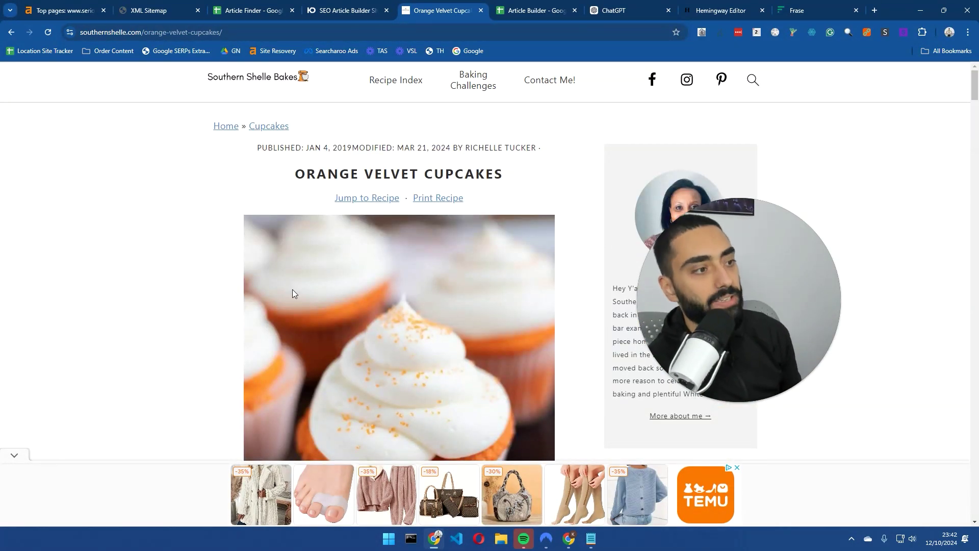
{"action": "left_click_drag", "start_coordinate": [792, 299], "coordinate": [897, 143]}
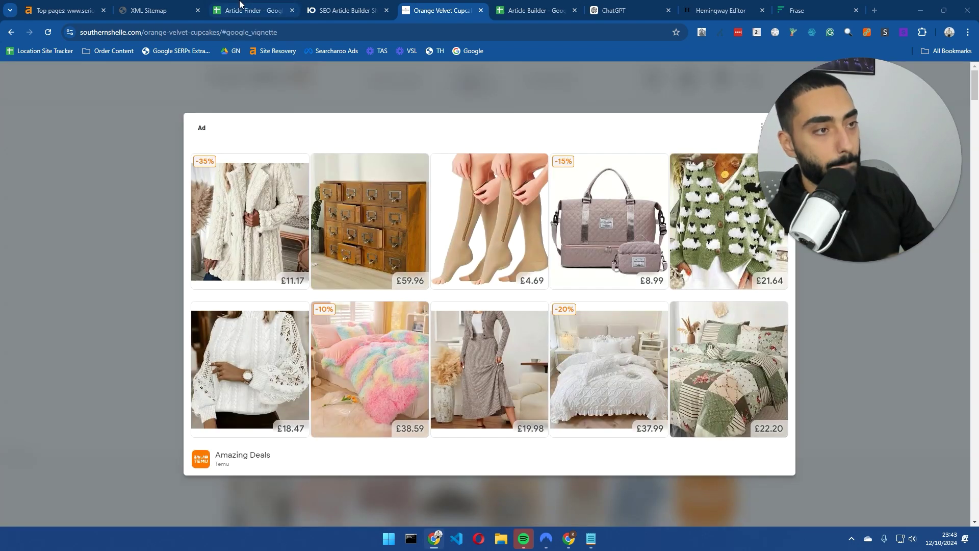
Compare the Article Finder and Article Builder spreadsheets twice, then return to the SEO Article Builder Sheet page.
{"action": "left_click", "coordinate": [247, 6]}
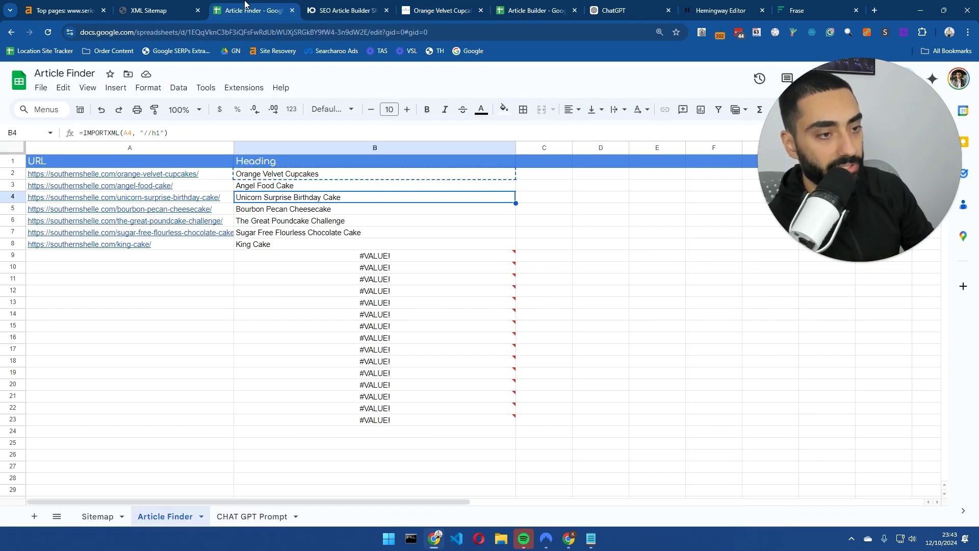
{"action": "left_click", "coordinate": [528, 7]}
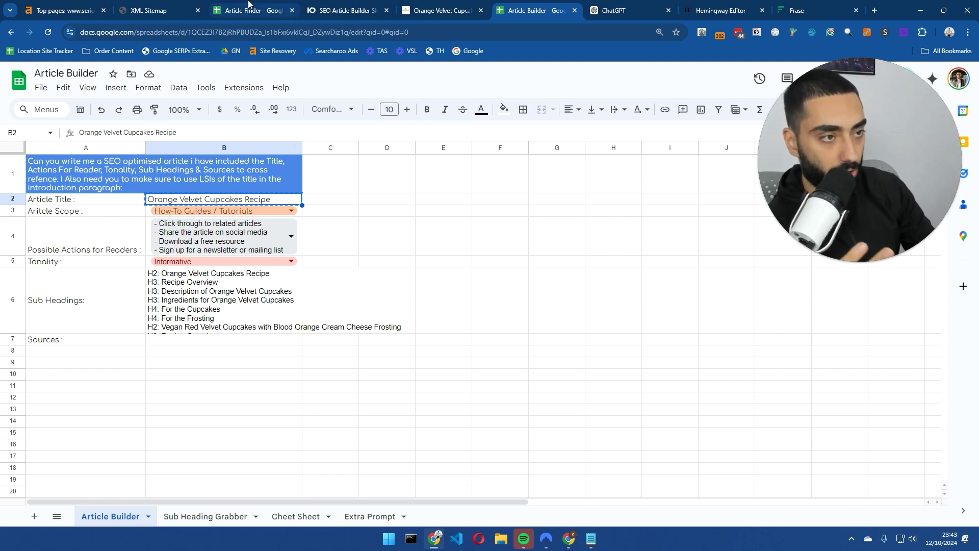
{"action": "left_click", "coordinate": [249, 7]}
{"action": "left_click", "coordinate": [536, 10]}
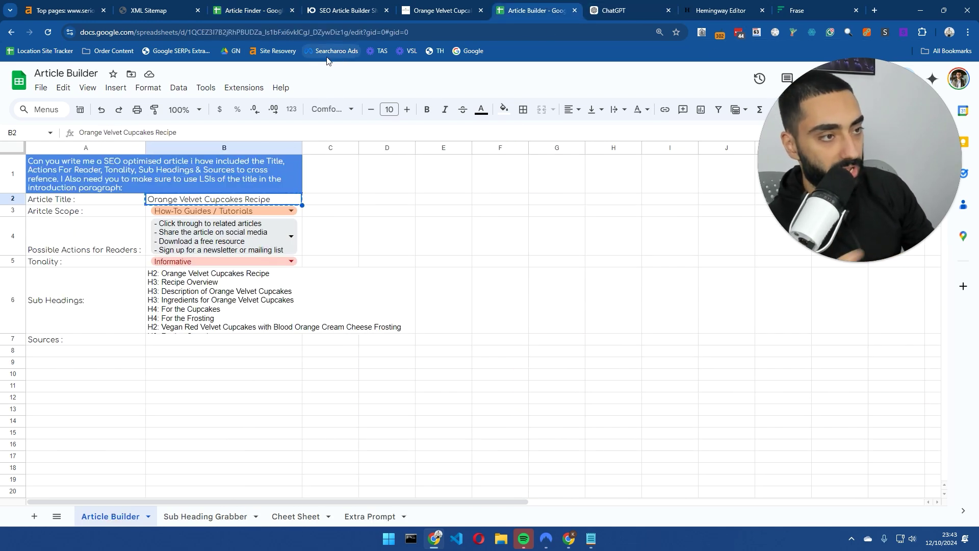
{"action": "left_click", "coordinate": [346, 11]}
{"action": "scroll", "coordinate": [553, 225], "scroll_direction": "up", "scroll_amount": 15}
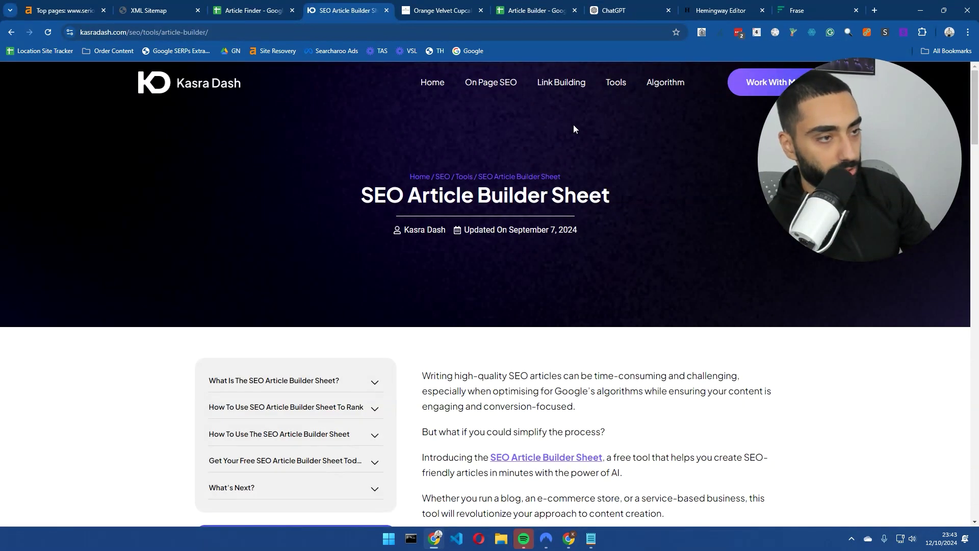